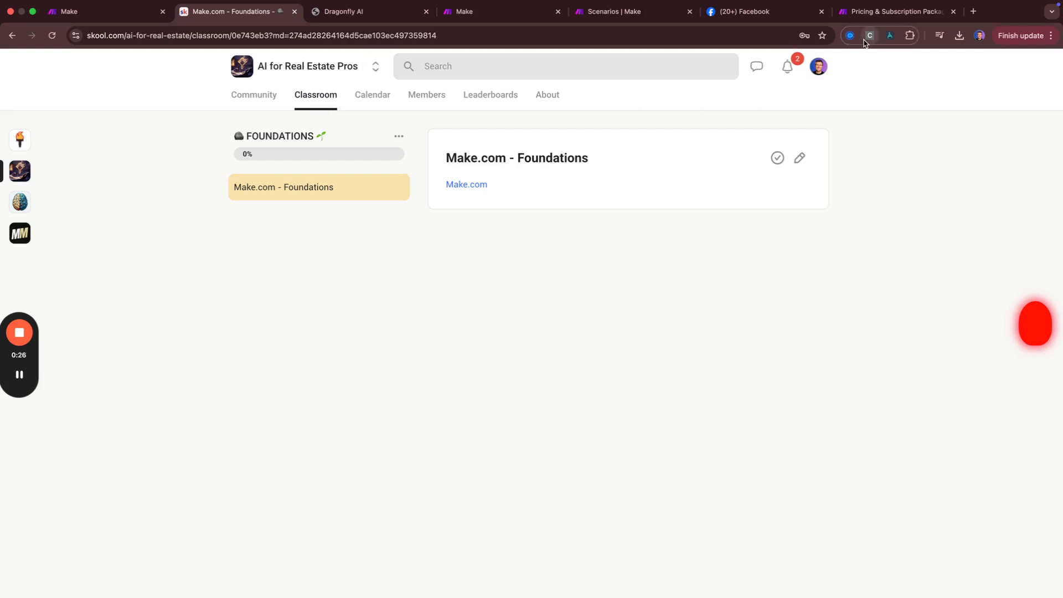
Bring up the Make pricing page and scroll through the Free, Core, Pro, Teams and Enterprise plan cards
left_click(885, 12)
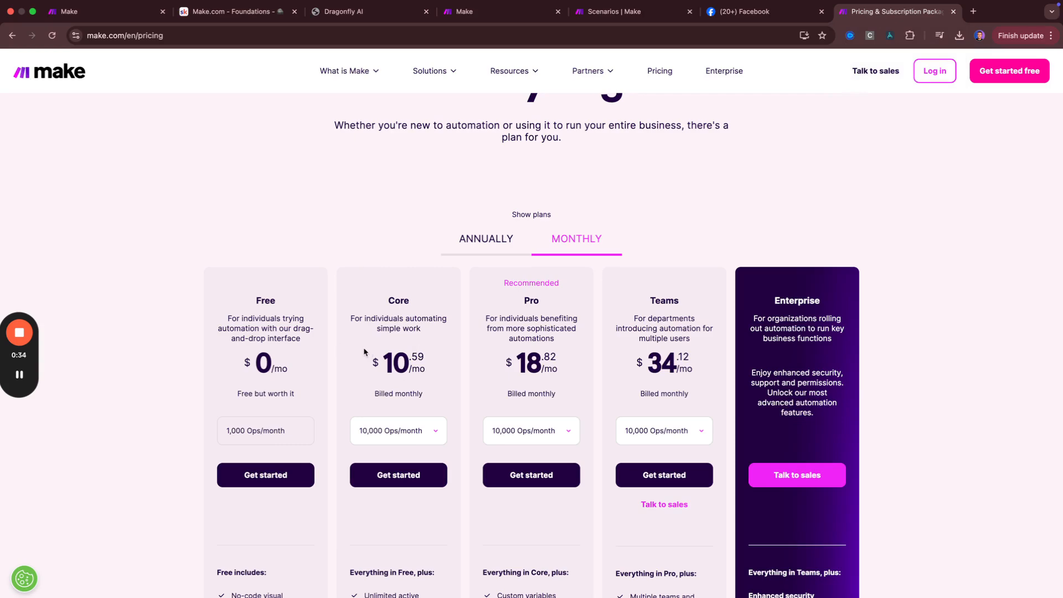
scroll(366, 352, "down", 3)
scroll(347, 289, "down", 5)
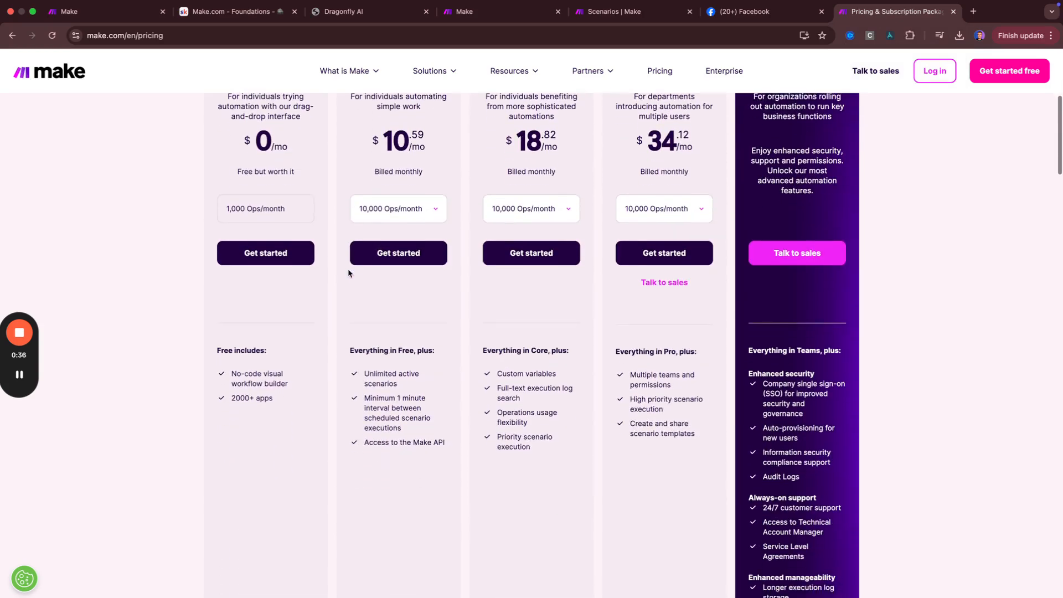
scroll(301, 391, "up", 4)
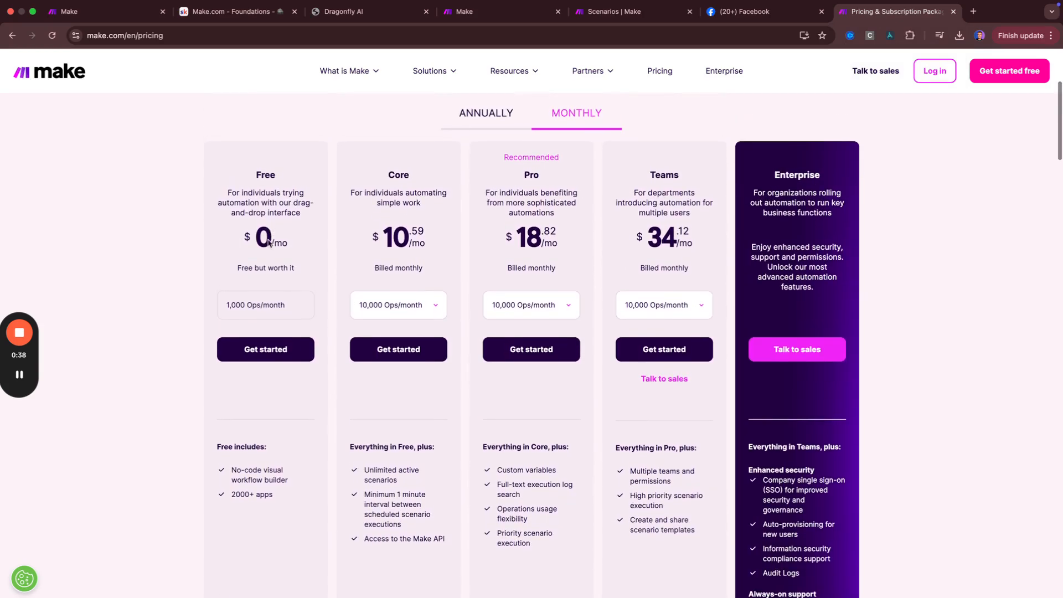
scroll(259, 332, "down", 1)
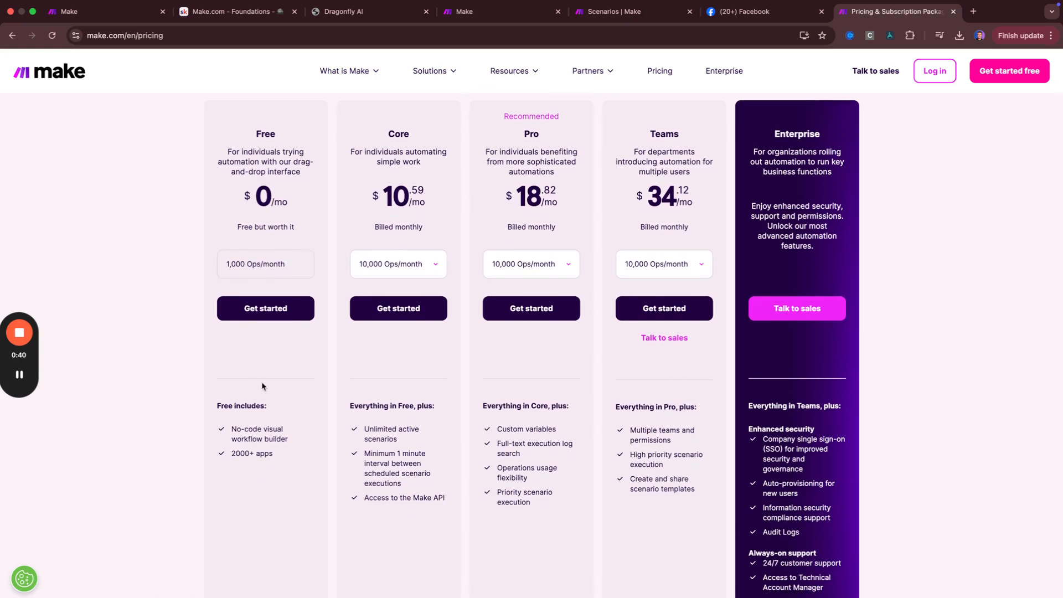
scroll(248, 453, "down", 1)
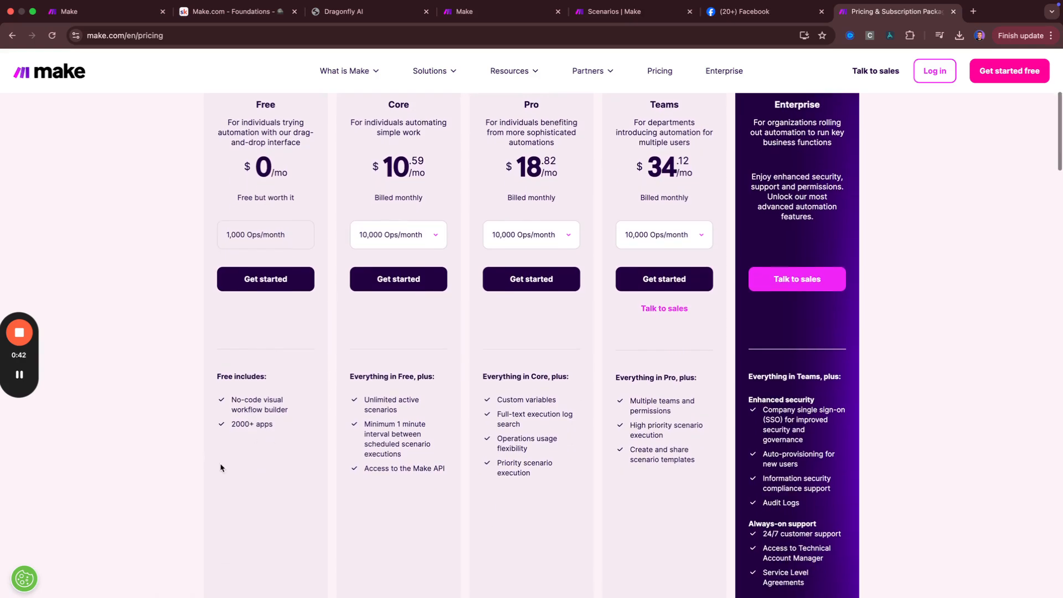
Highlight the Core plan's active-scenarios line and the Free plan's 2000+ apps feature, then choose Get started free
left_click_drag(397, 410, 377, 410)
left_click(351, 399)
left_click_drag(230, 423, 281, 424)
scroll(261, 431, "up", 2)
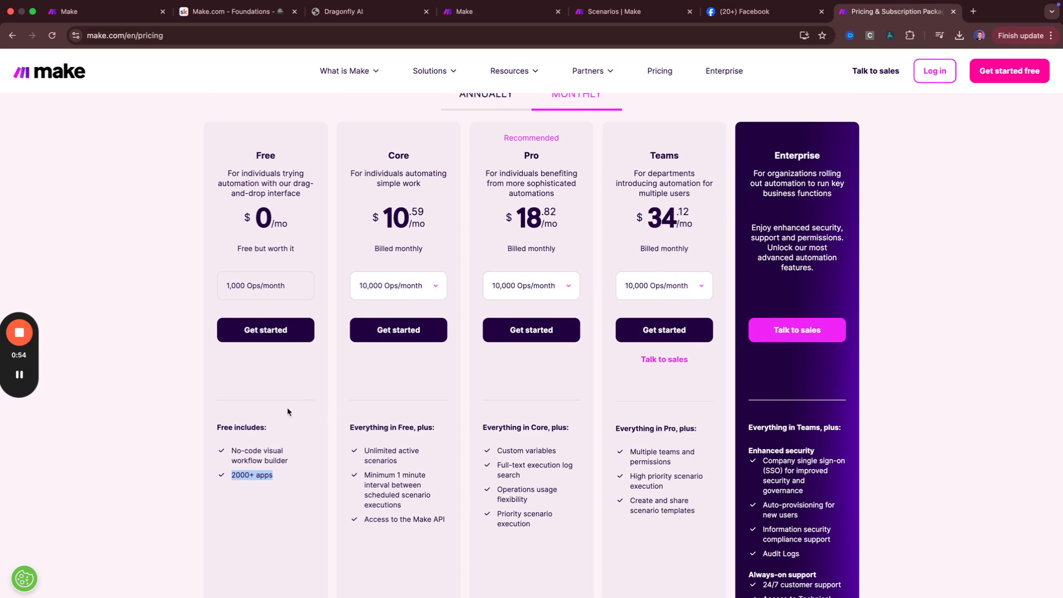
left_click(276, 417)
scroll(384, 233, "up", 2)
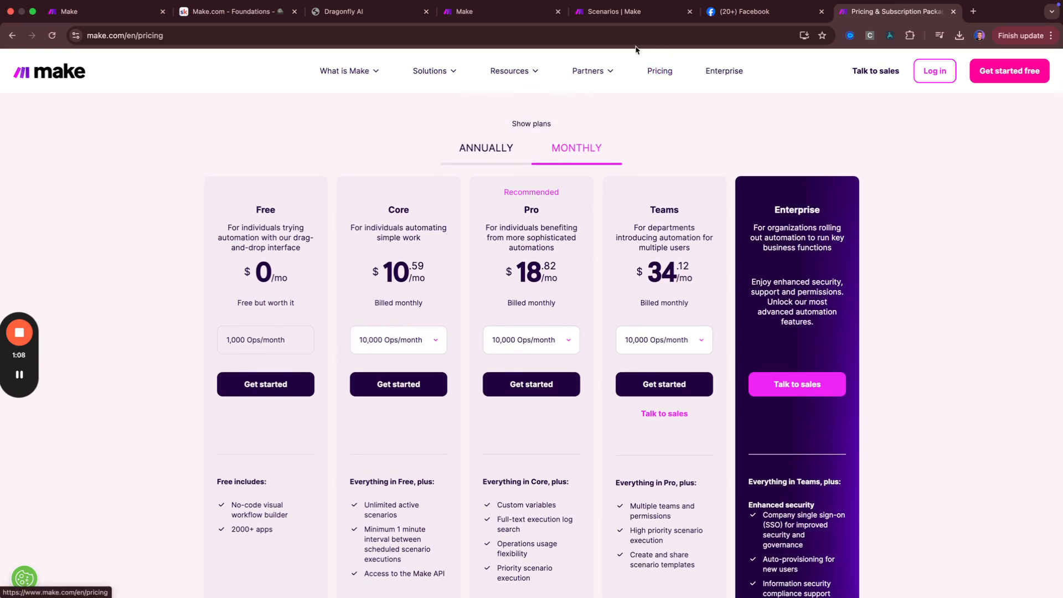
left_click(1005, 80)
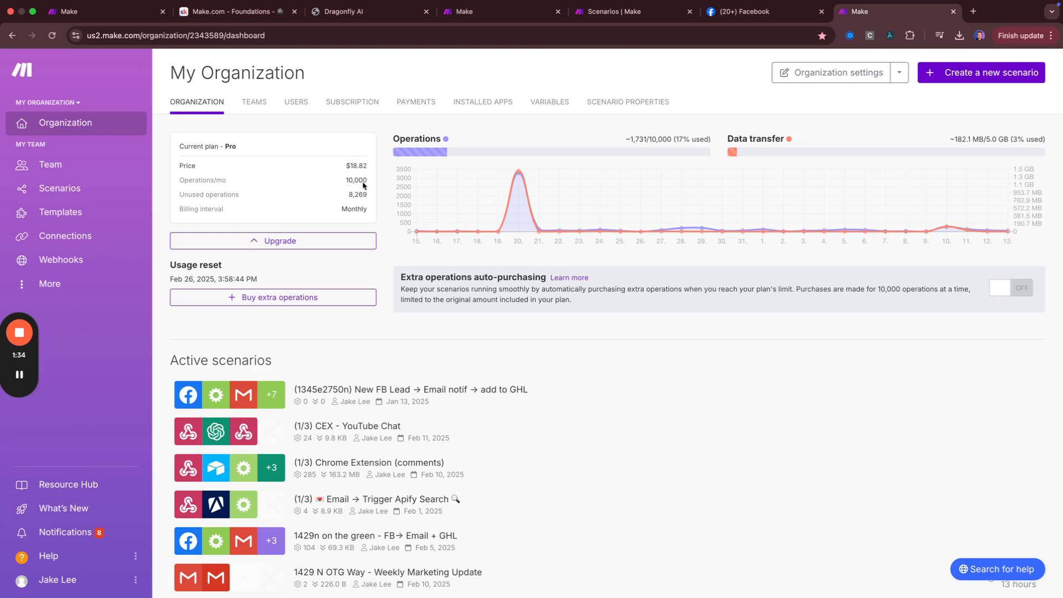
Highlight the 8,269 unused operations figure and the usage reset date on the Pro plan card, then check the Operations bar details
double_click(352, 195)
left_click_drag(170, 278, 234, 279)
left_click(235, 279)
left_click_drag(347, 181, 365, 194)
left_click(366, 194)
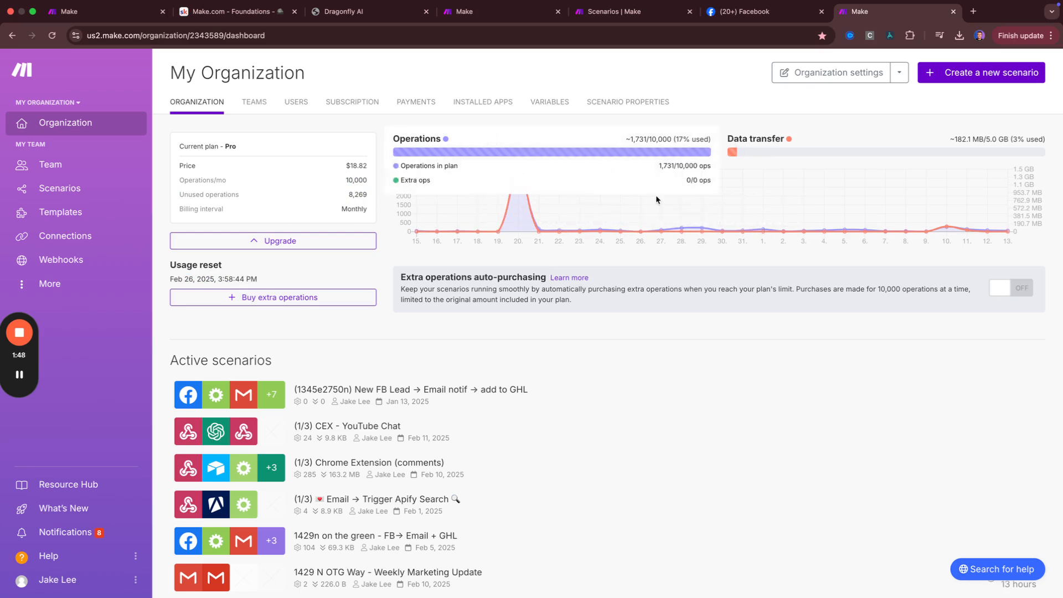
mouse_move(689, 157)
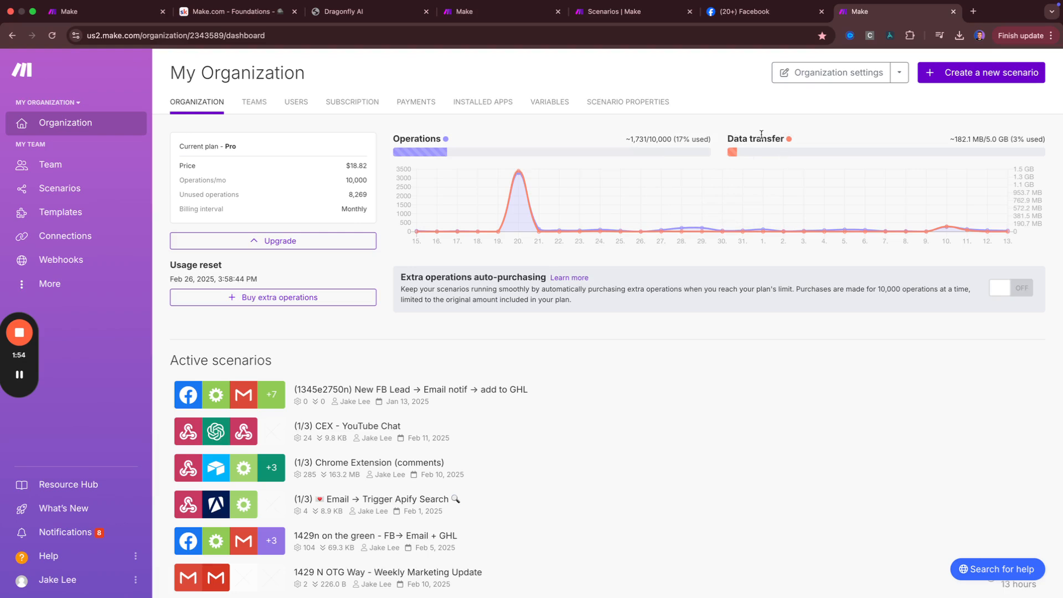
Price the Core plan at 40,000 operations per month ($34.12), then view the Installed Apps page
left_click(265, 105)
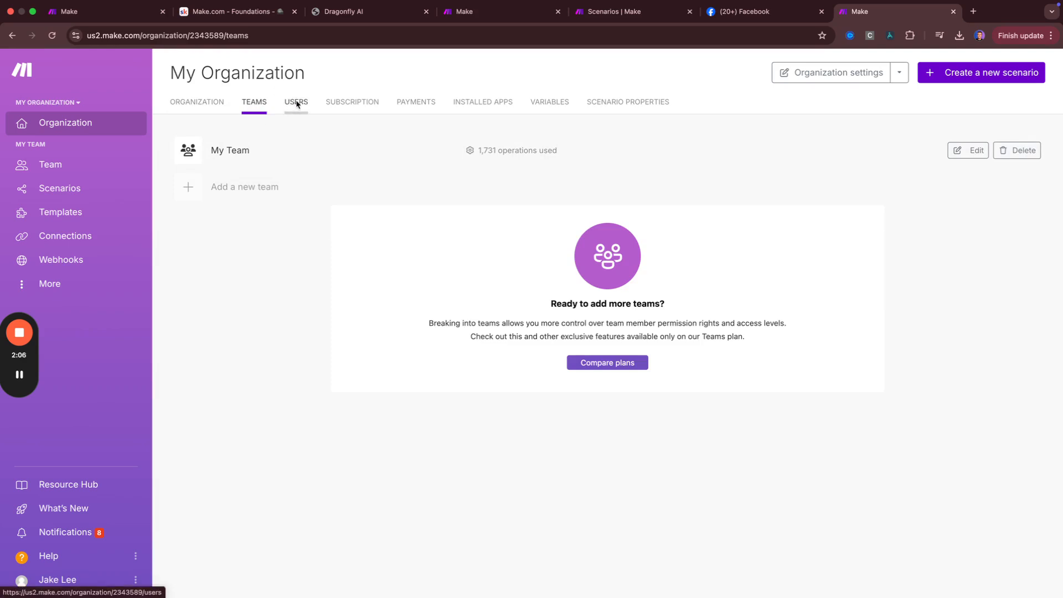
left_click(357, 107)
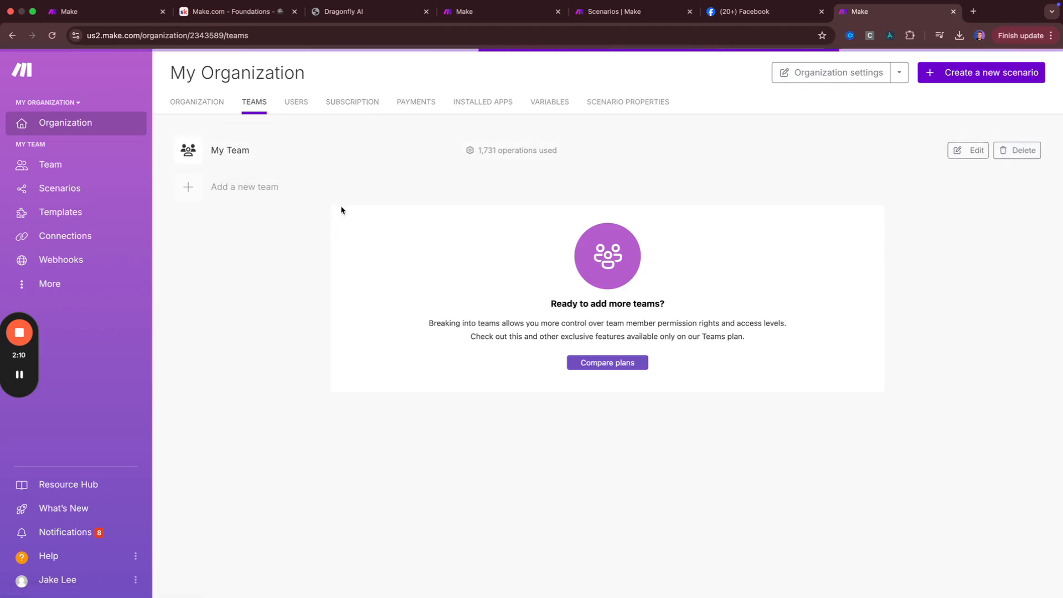
left_click(433, 319)
scroll(420, 380, "down", 2)
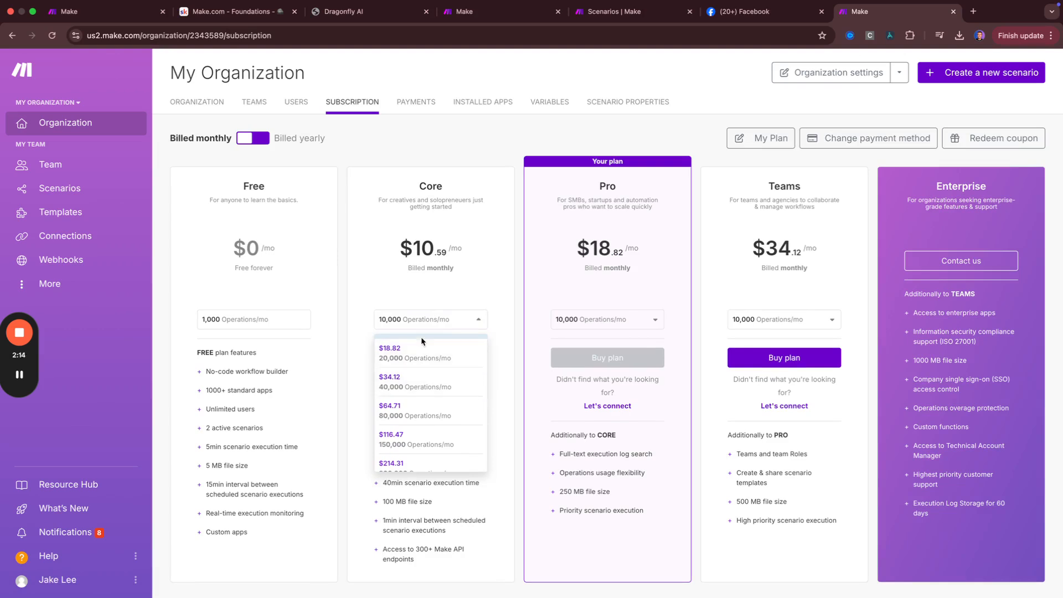
left_click(423, 381)
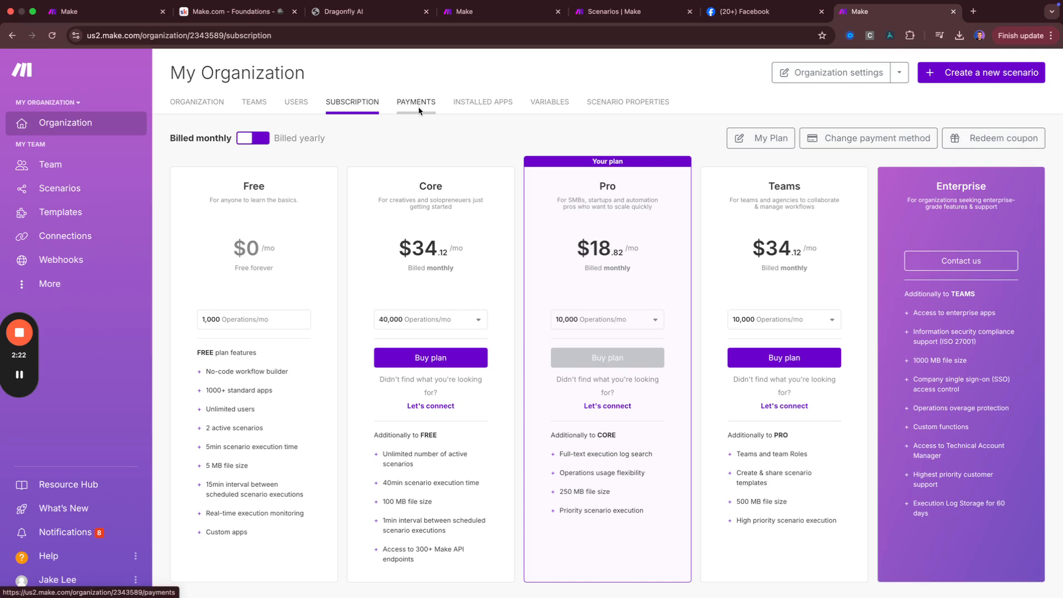
left_click(468, 103)
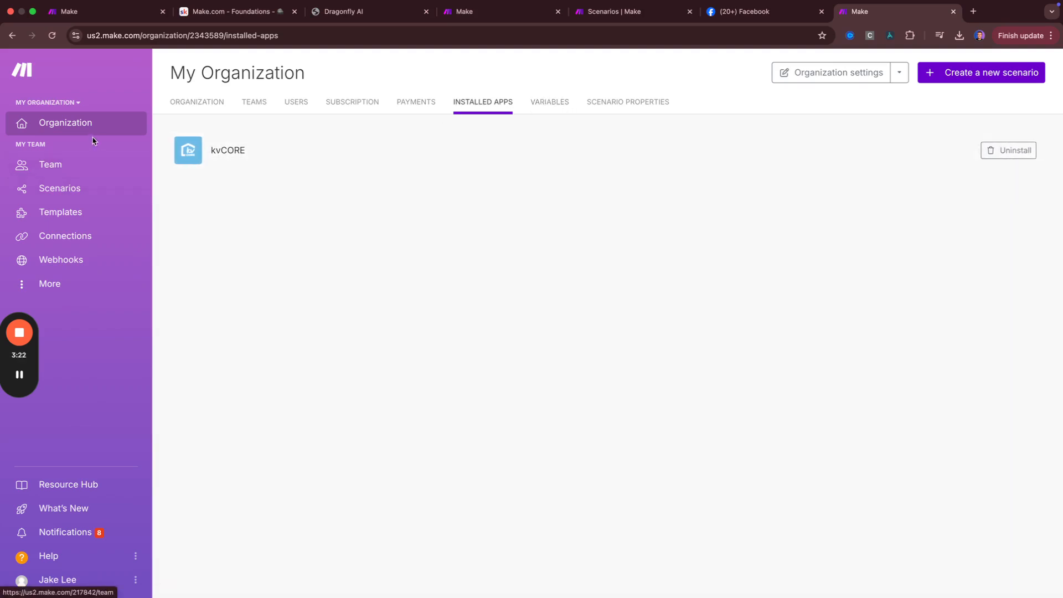
Review organization Variables and Scenario Properties, then the team dashboard and the All scenarios list
left_click(564, 107)
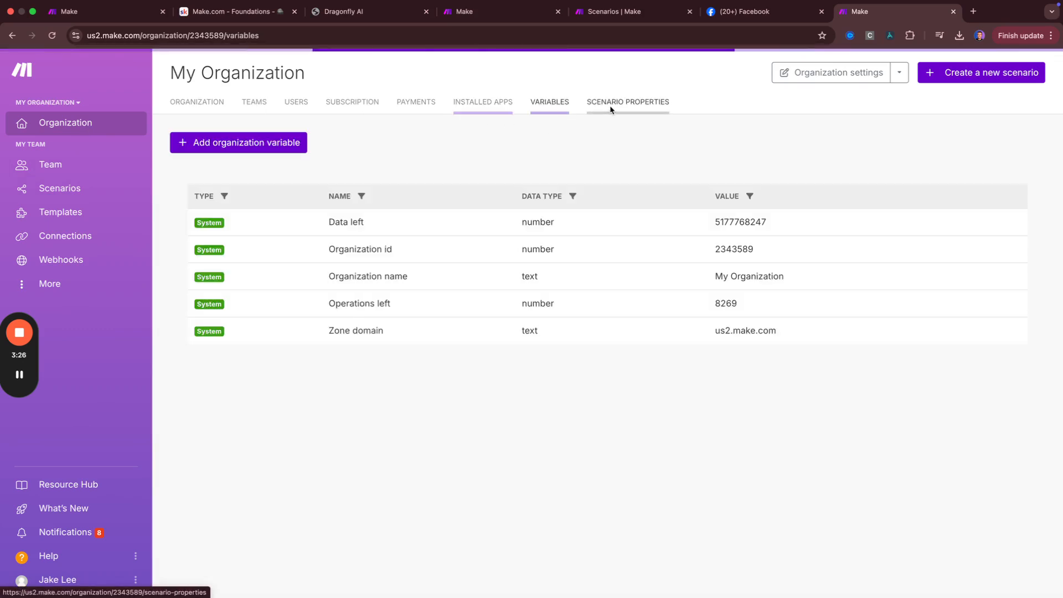
left_click(611, 107)
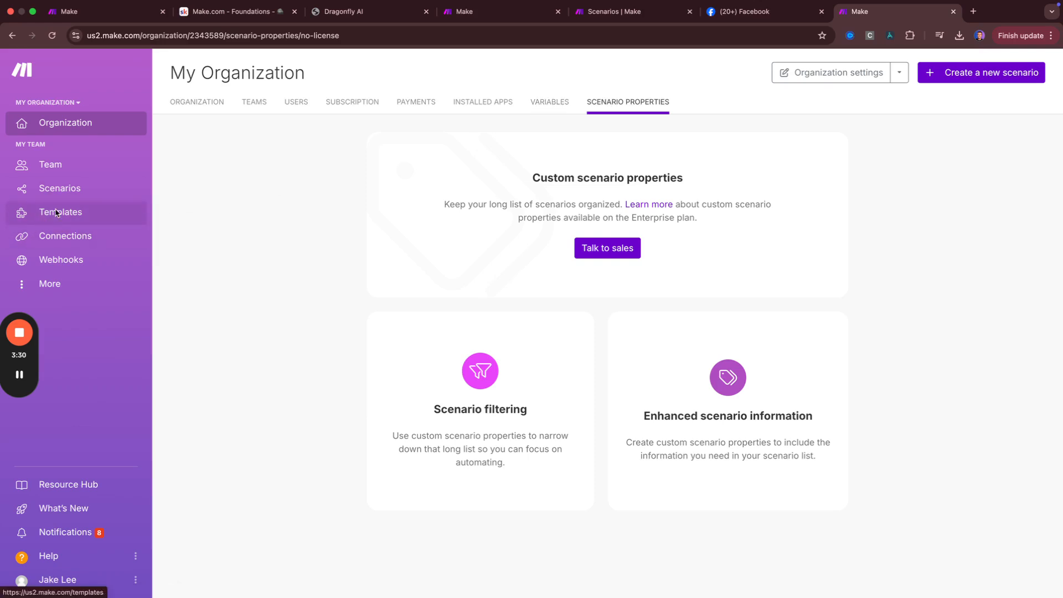
left_click(55, 171)
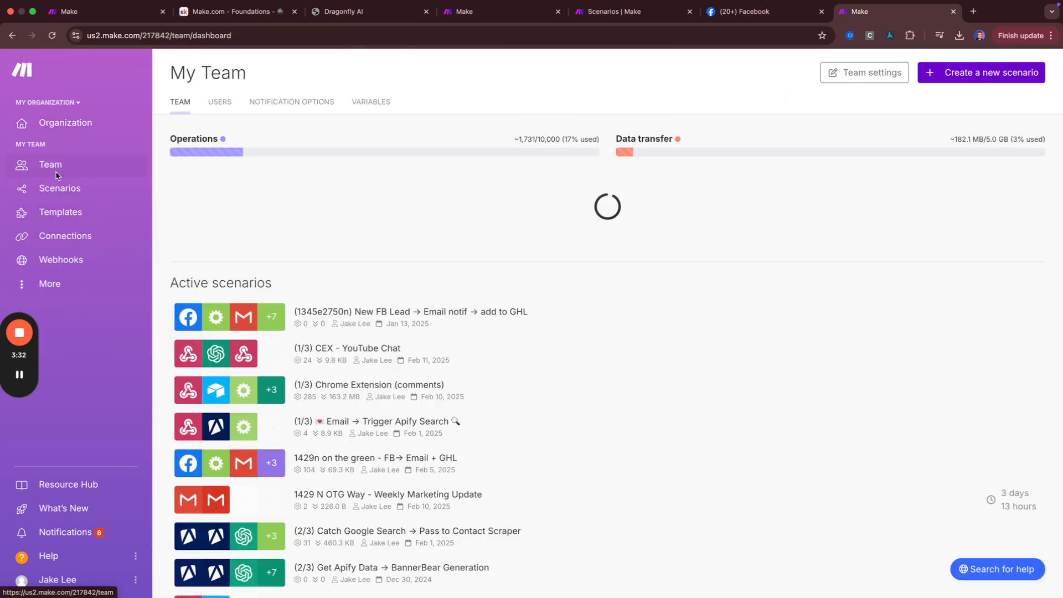
left_click(76, 198)
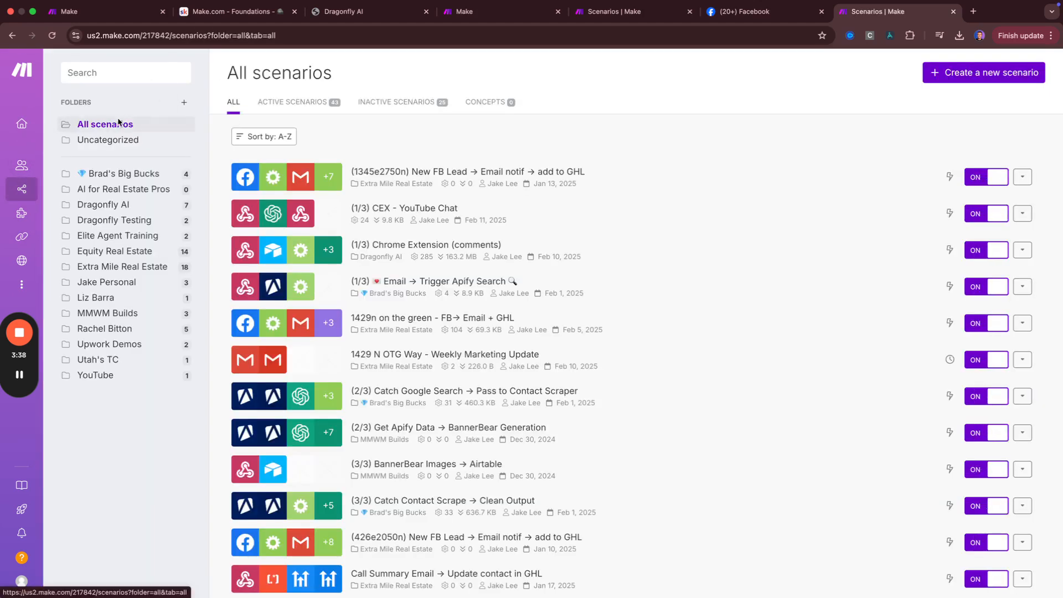
mouse_move(27, 215)
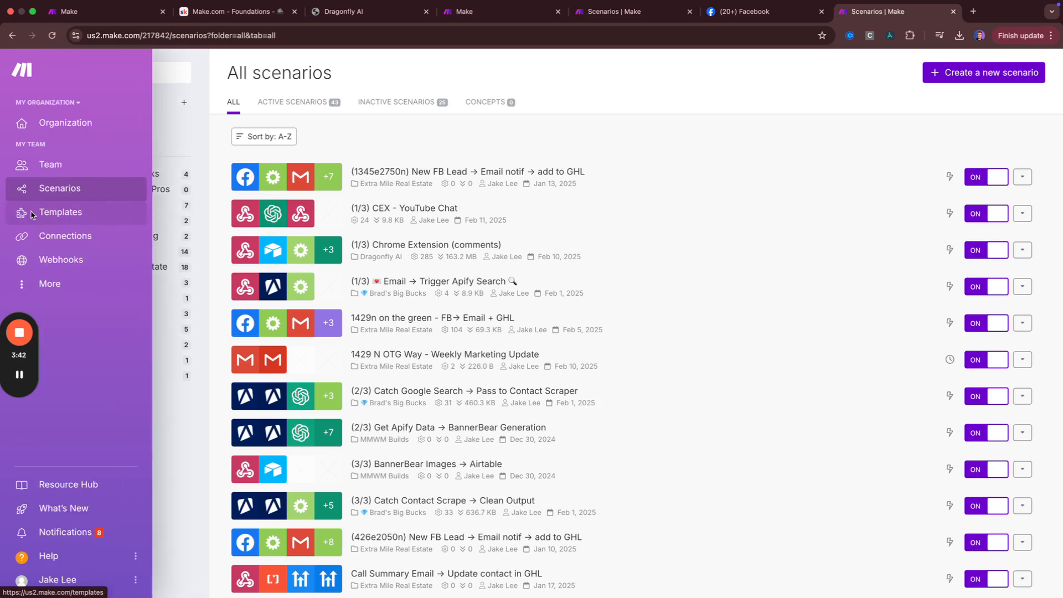
Open the public templates gallery and scroll down through it
left_click(42, 215)
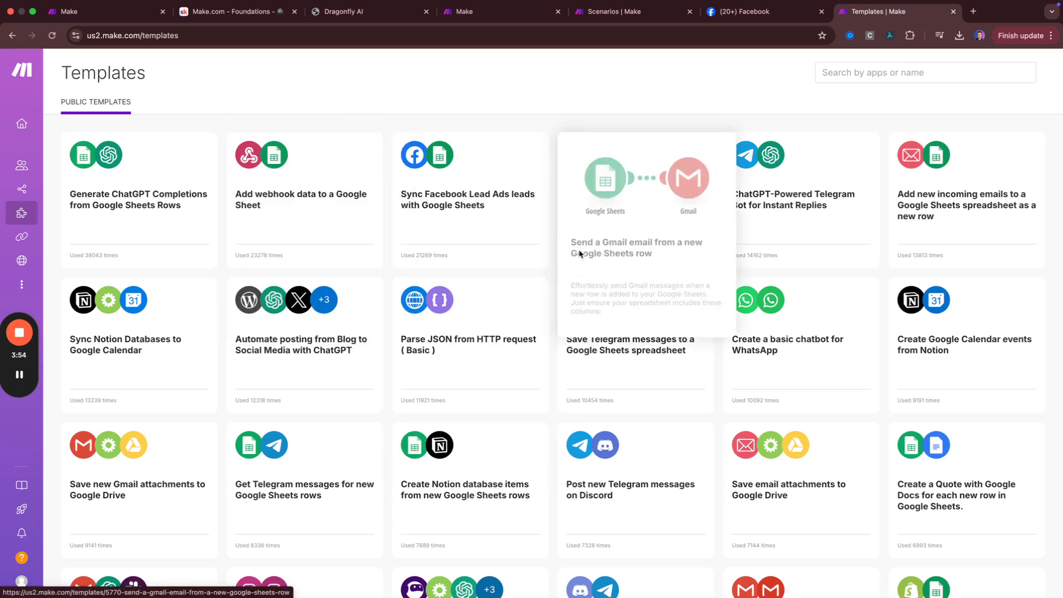
scroll(546, 273, "down", 20)
scroll(554, 343, "down", 3)
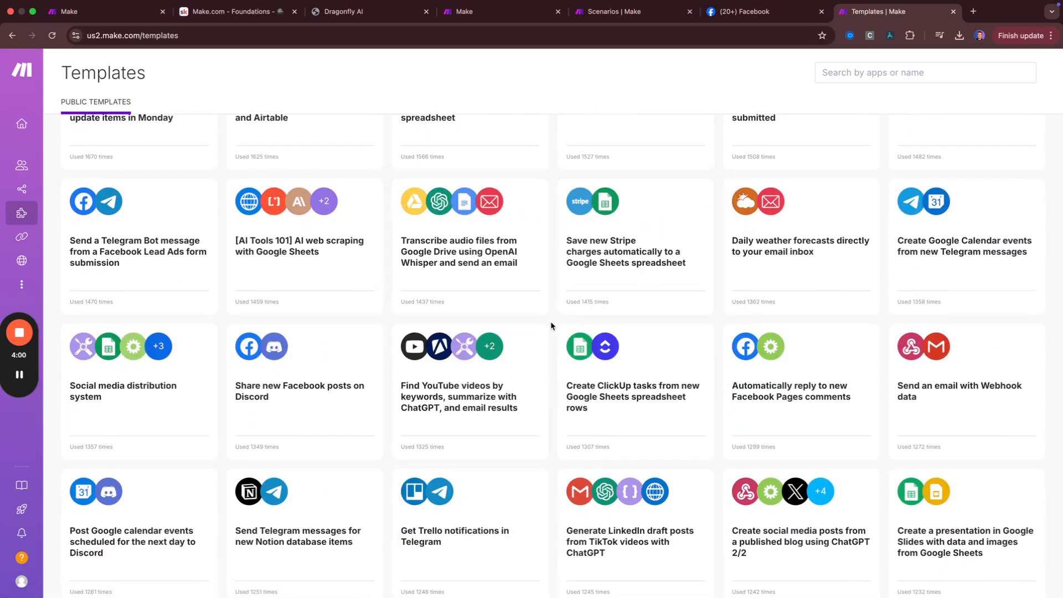
In the Skool classroom, open the Steal My Blueprints course
key("super+2")
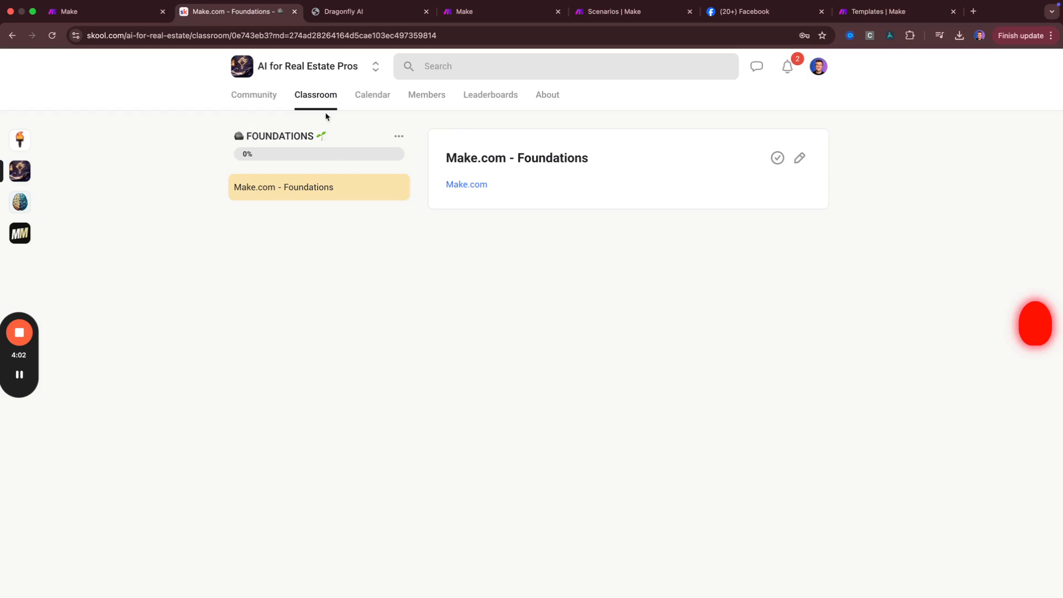
left_click(326, 115)
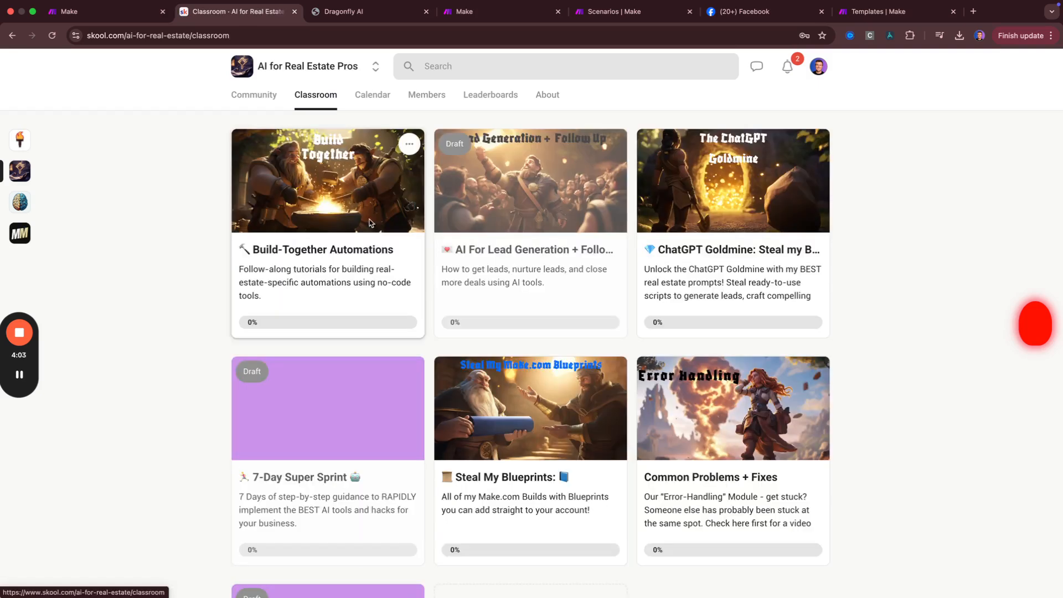
left_click(514, 474)
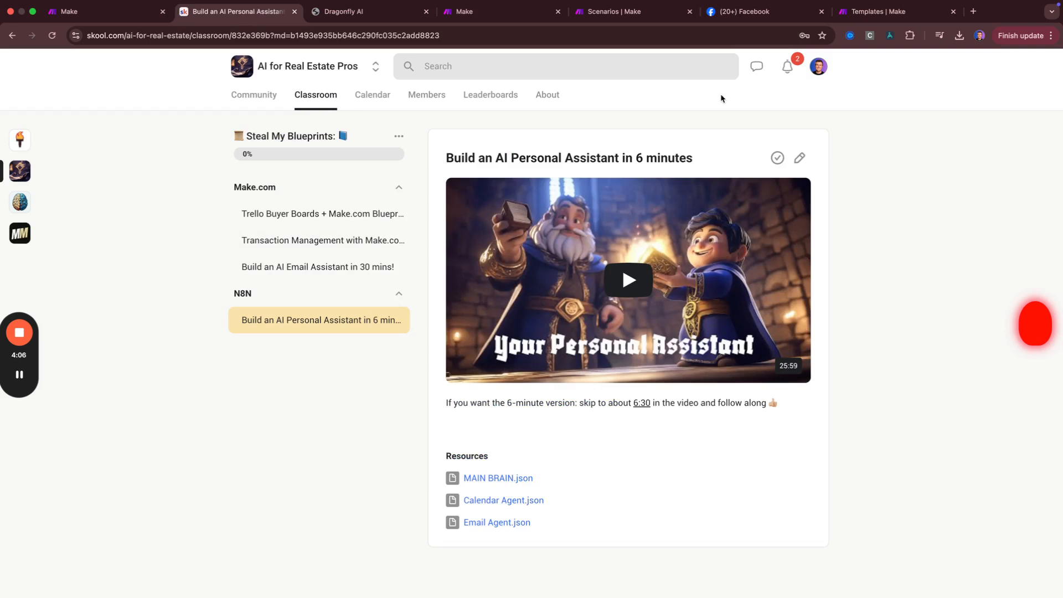
Scroll through the Make public templates grid, including 'Send data from Airtable to Google Sheets'
left_click(880, 17)
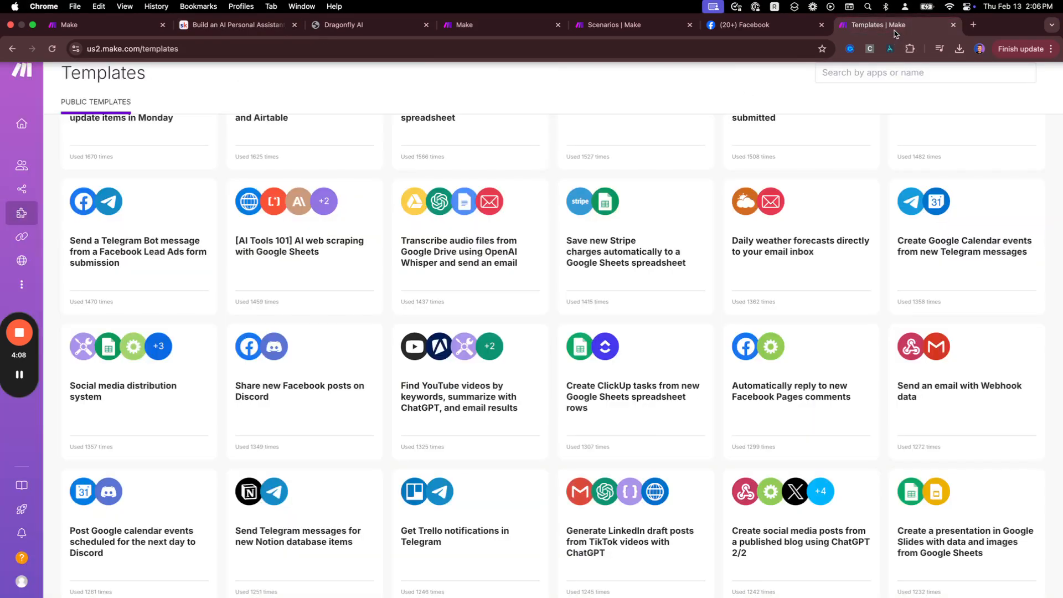
scroll(490, 360, "down", 4)
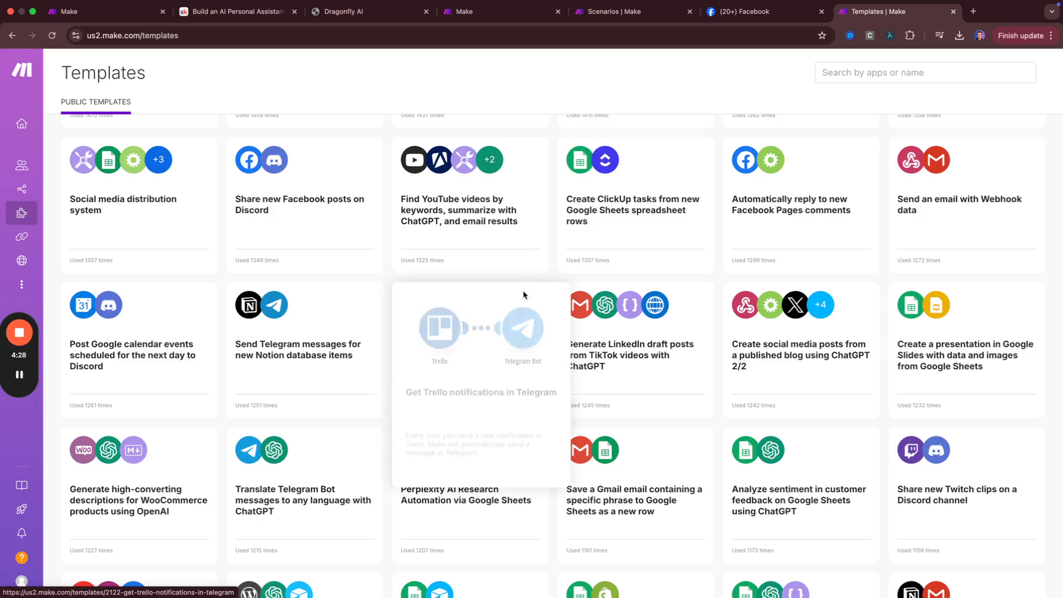
scroll(526, 287, "up", 1)
scroll(307, 345, "up", 6)
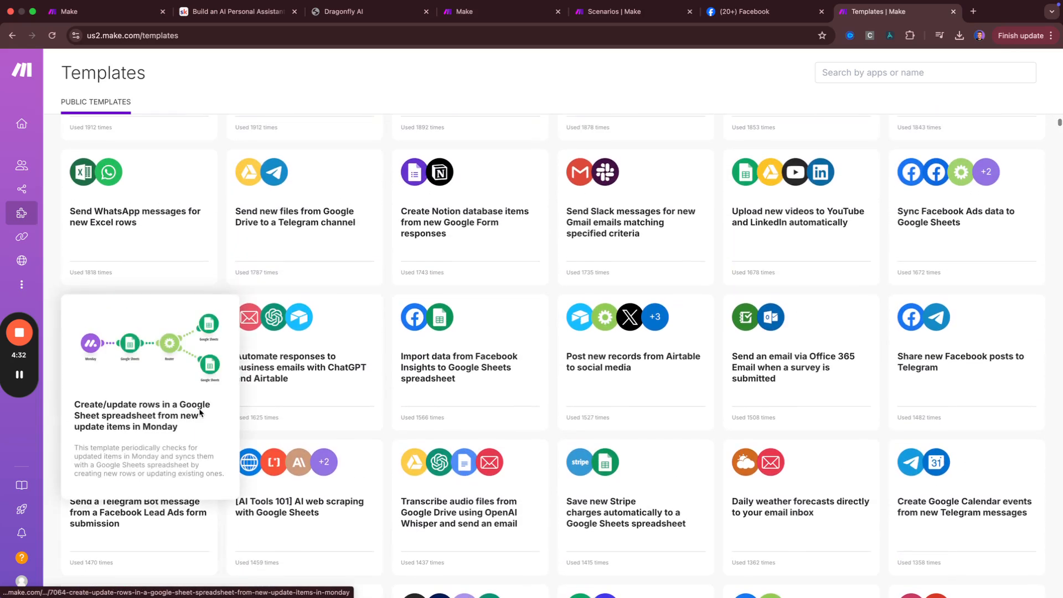
scroll(269, 414, "up", 4)
scroll(269, 413, "up", 2)
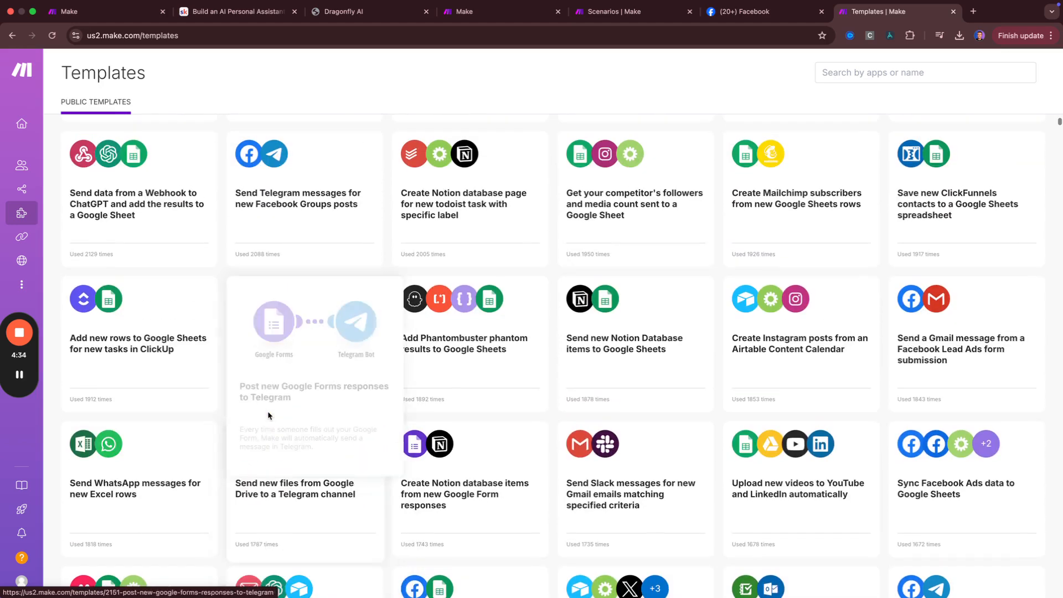
scroll(364, 377, "up", 3)
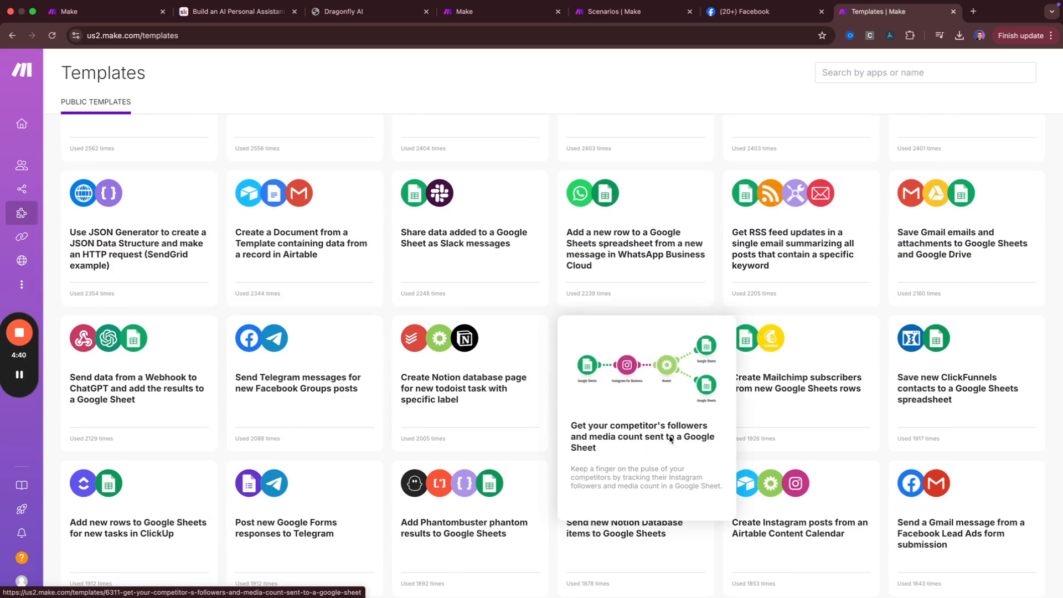
scroll(662, 392, "up", 2)
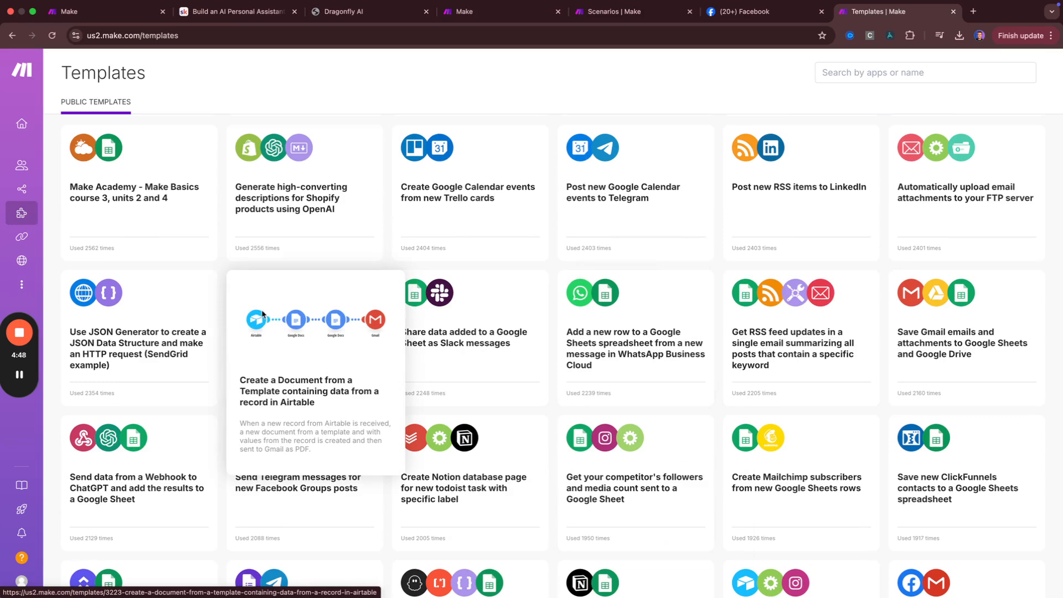
scroll(262, 311, "up", 1)
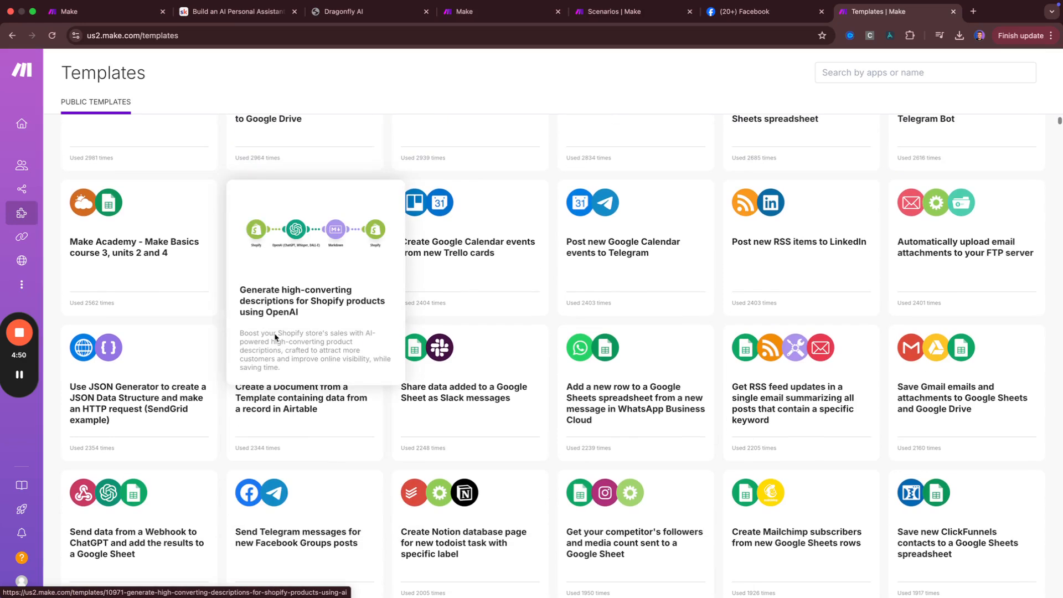
scroll(351, 373, "down", 15)
scroll(346, 370, "down", 20)
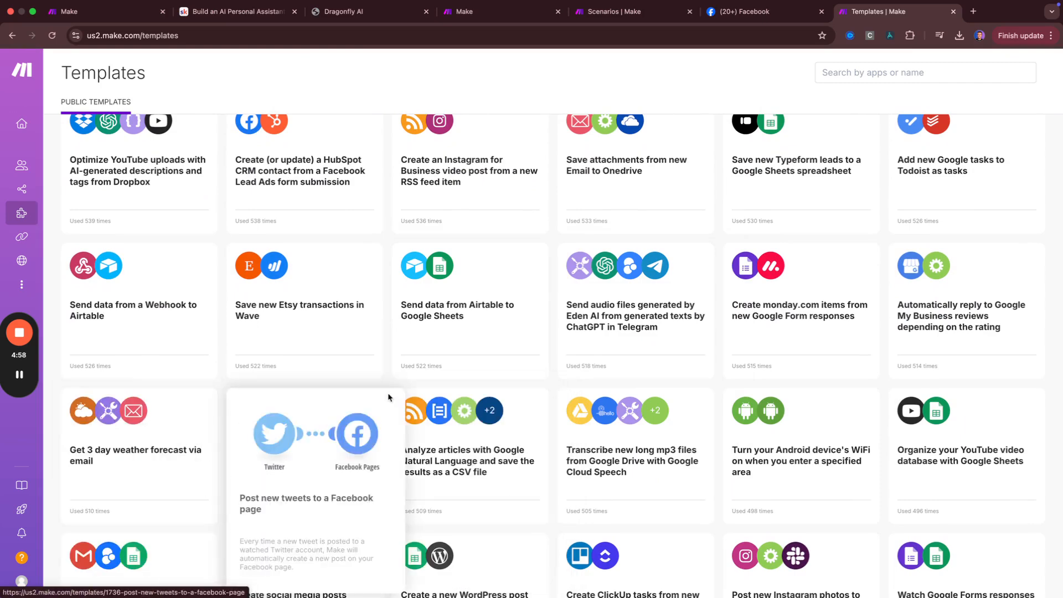
mouse_move(37, 245)
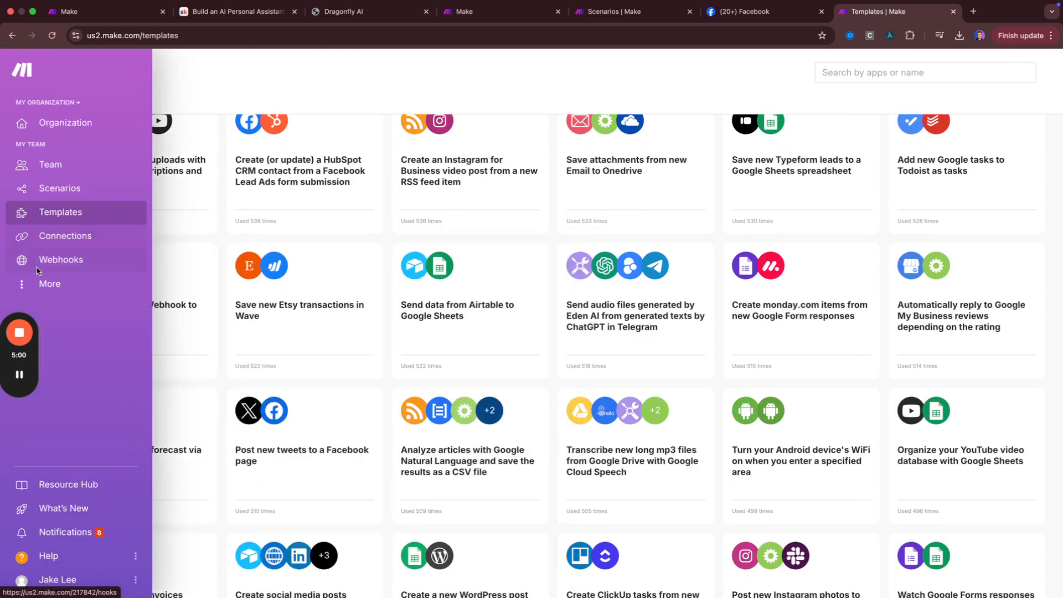
left_click_drag(32, 362, 30, 467)
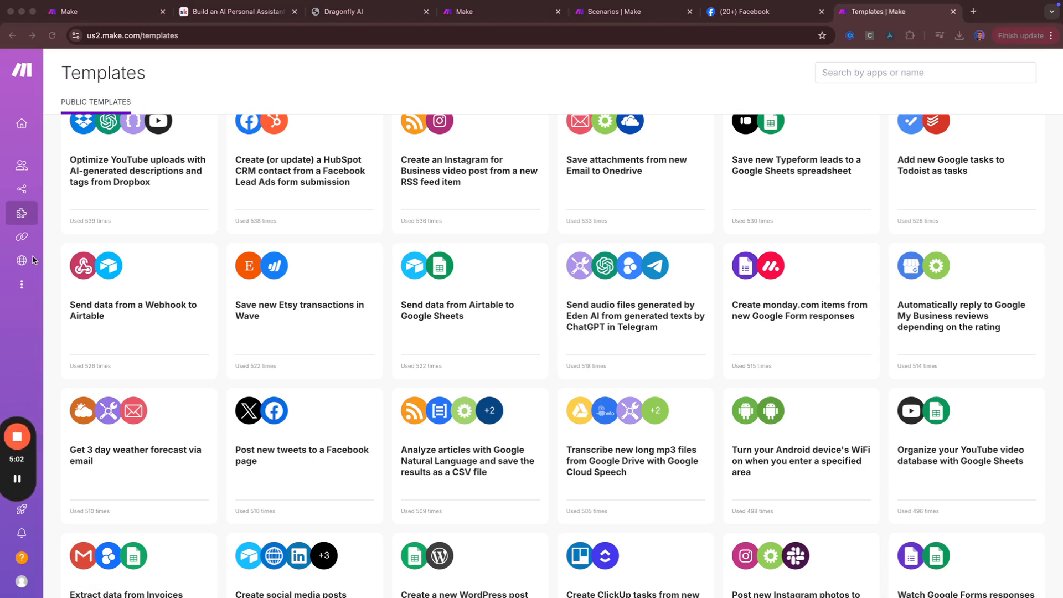
left_click(18, 237)
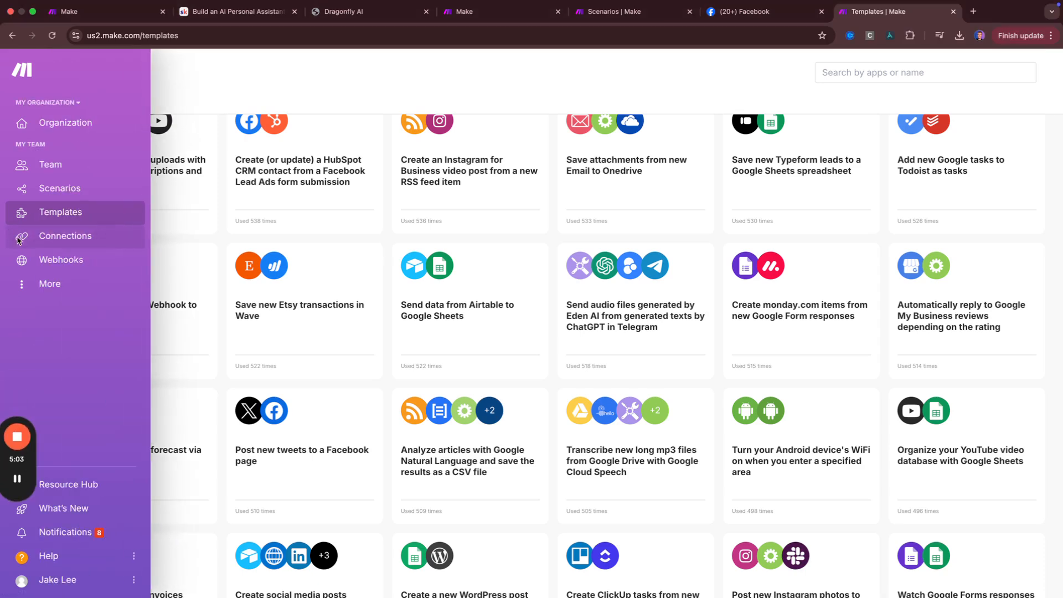
Scroll through the Connections list of linked app accounts, then go to the Webhooks page
left_click(47, 236)
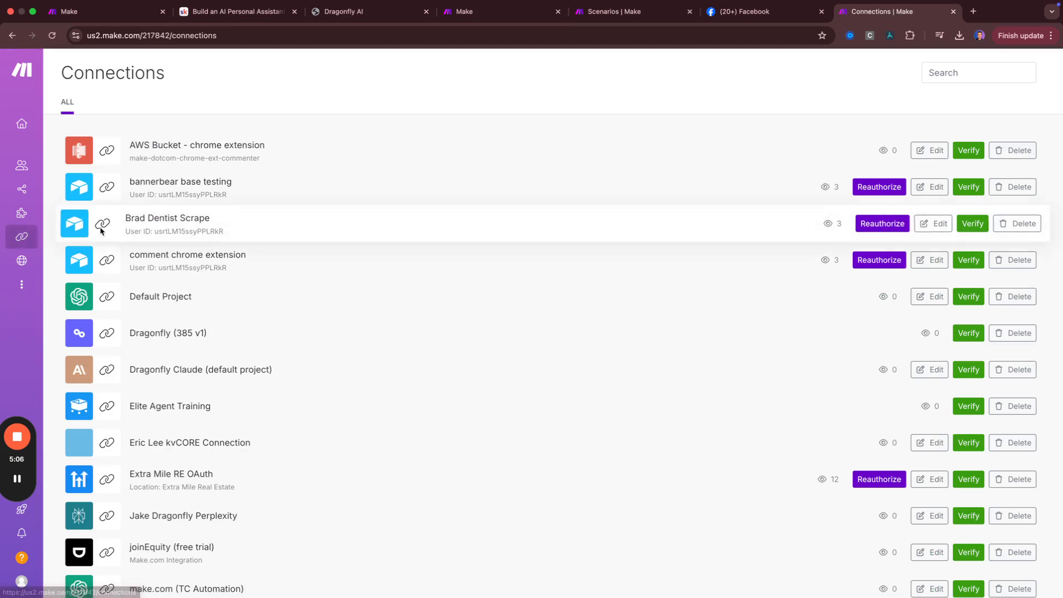
scroll(208, 293, "down", 15)
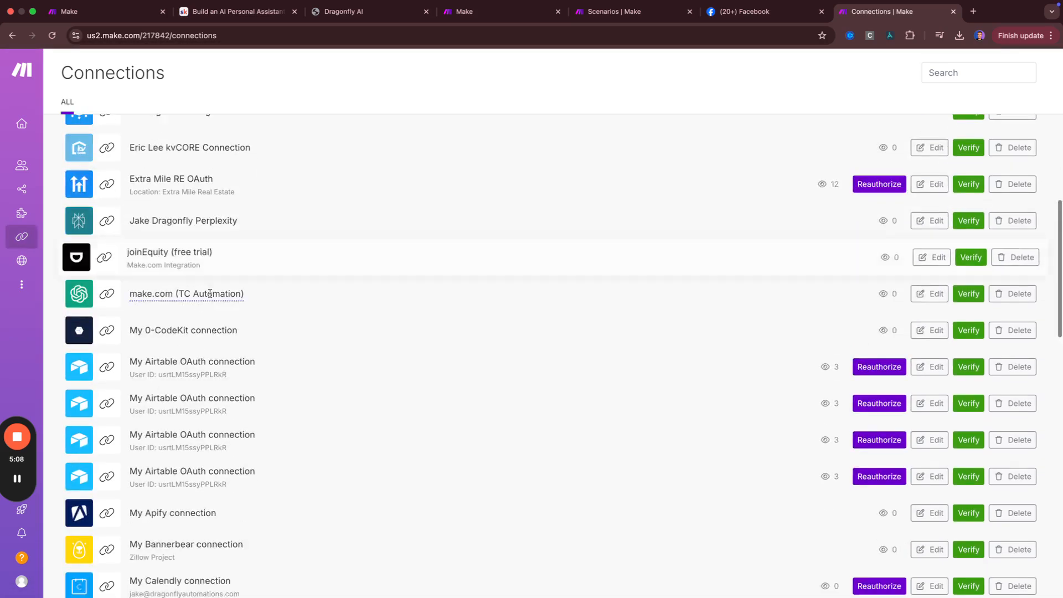
scroll(215, 274, "down", 5)
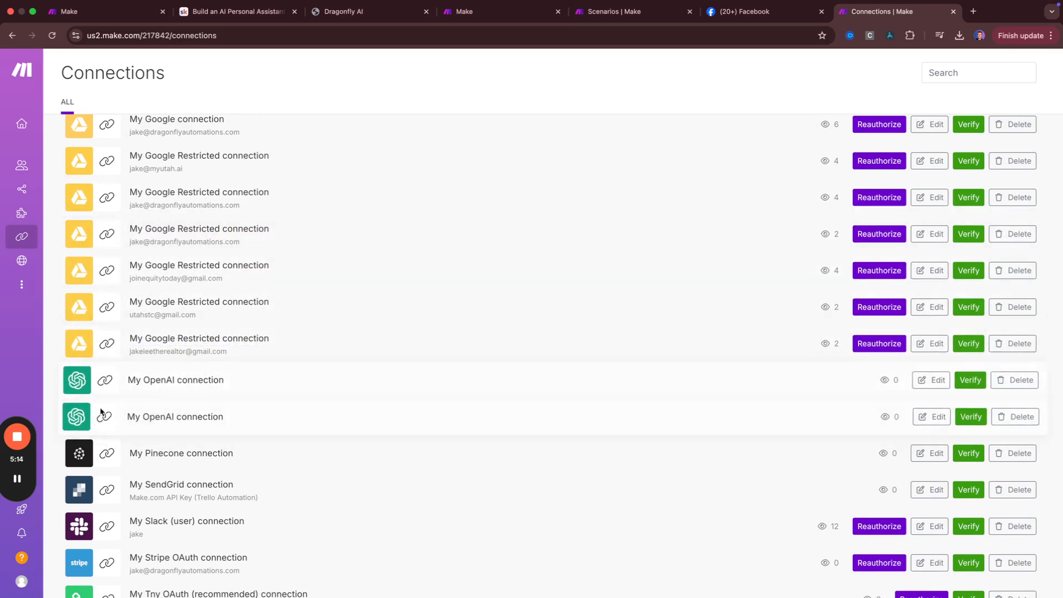
scroll(96, 420, "down", 4)
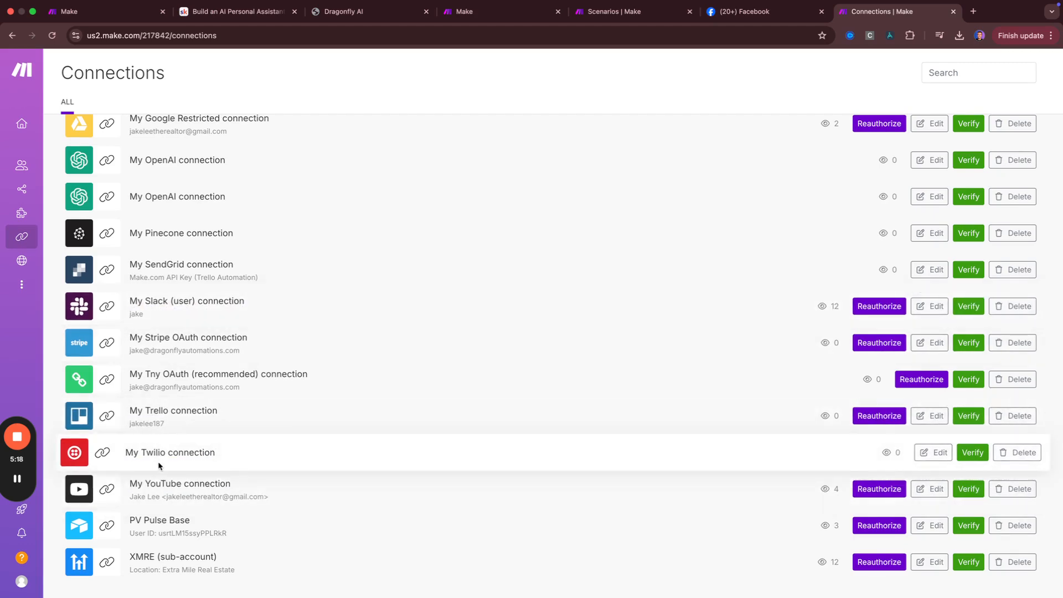
scroll(181, 453, "up", 20)
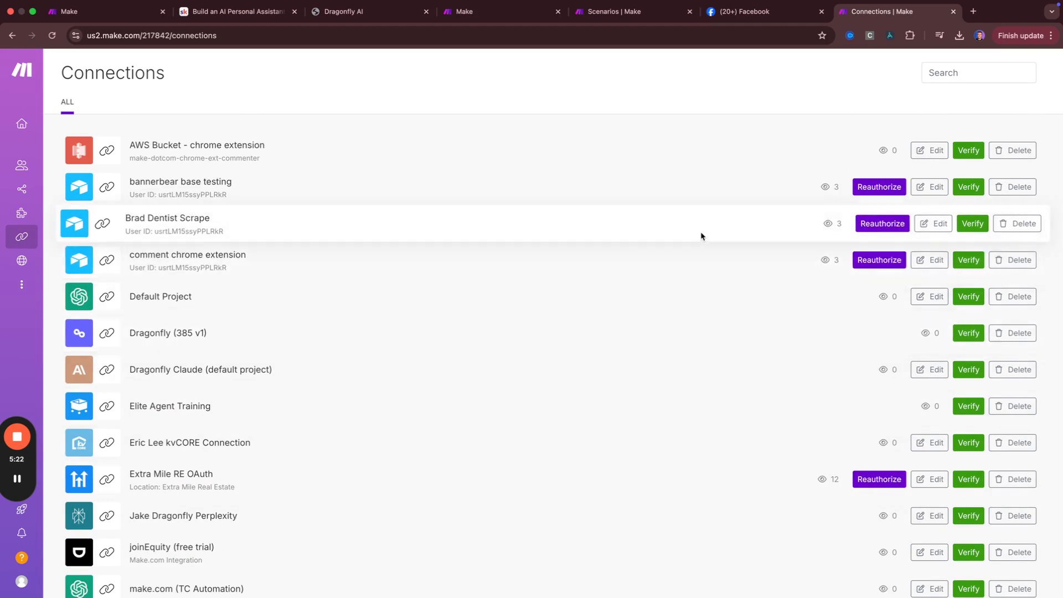
scroll(475, 284, "down", 10)
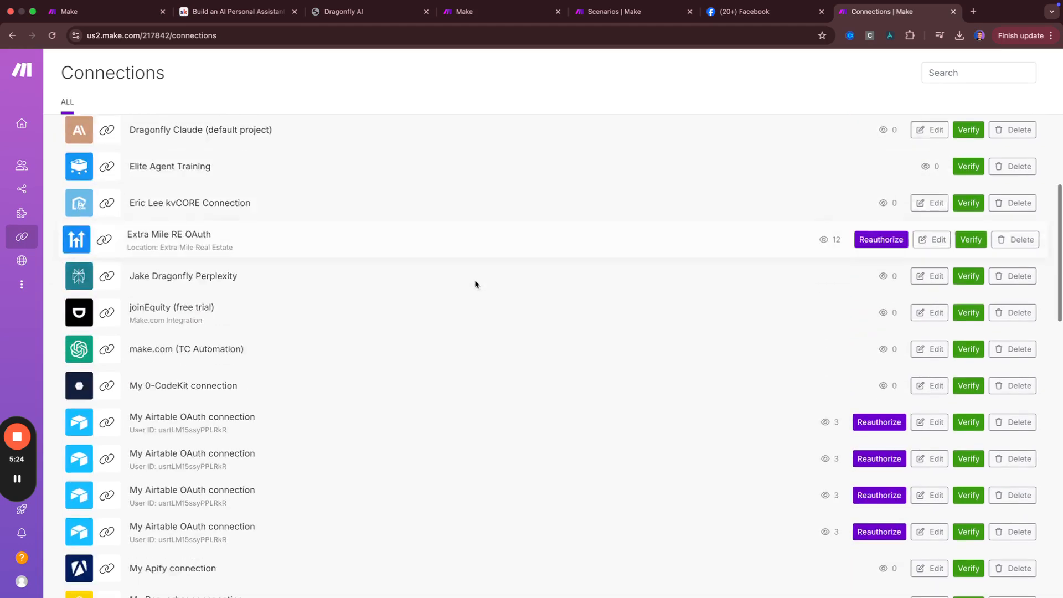
scroll(475, 284, "down", 5)
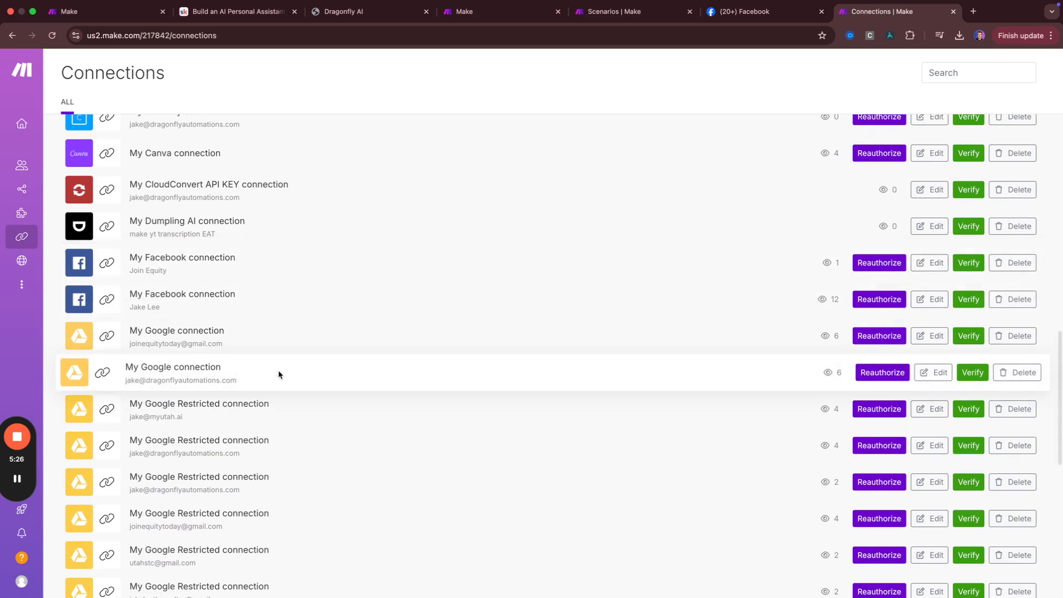
scroll(308, 341, "down", 2)
scroll(308, 342, "down", 1)
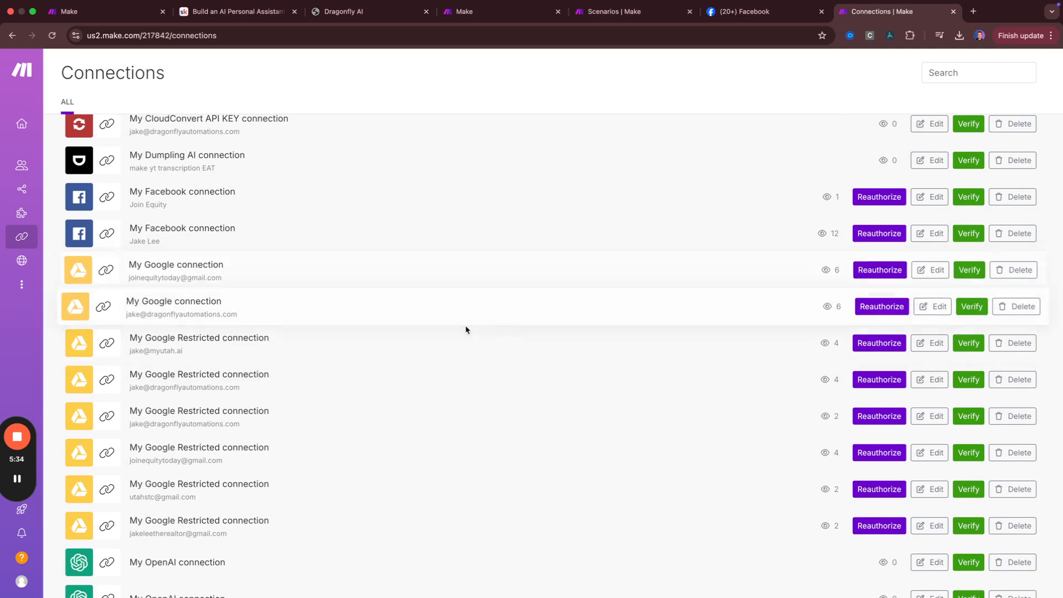
scroll(374, 366, "up", 8)
scroll(373, 366, "up", 5)
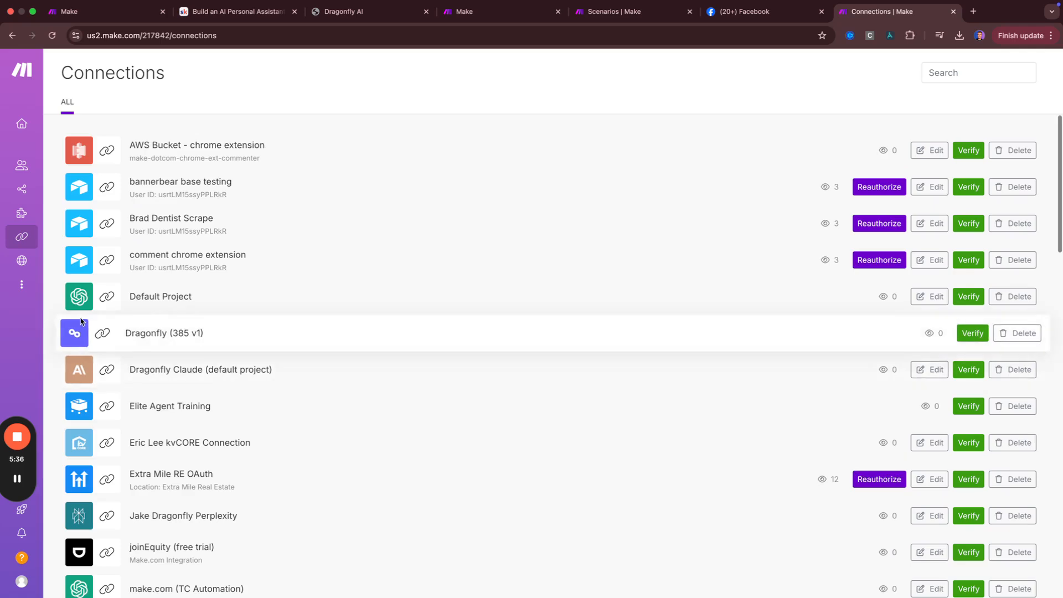
mouse_move(22, 236)
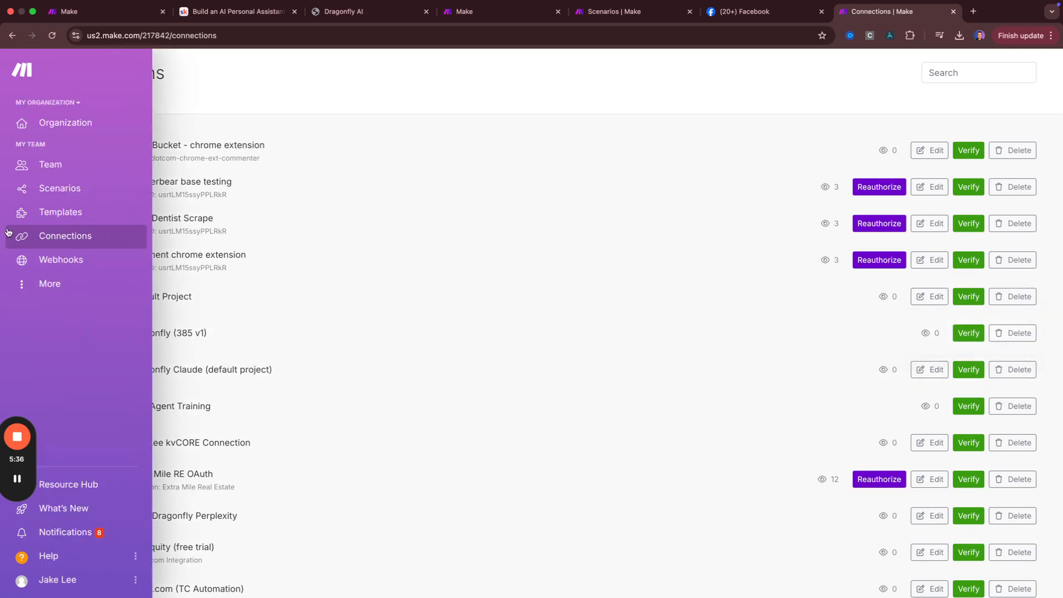
left_click(47, 259)
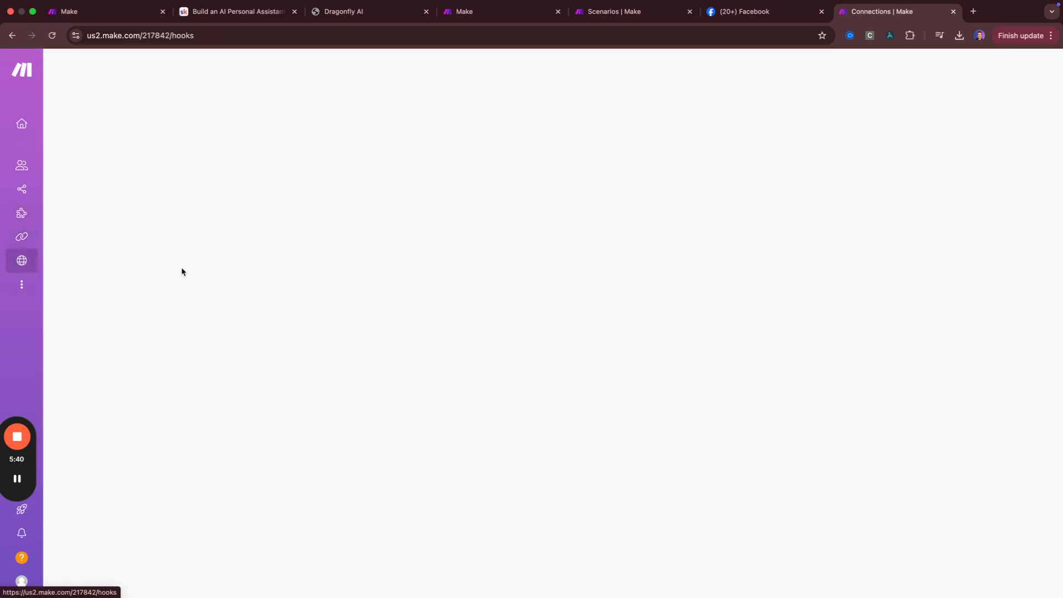
Scroll the Webhooks hooks list, return to All scenarios and expand the More sidebar submenu
scroll(183, 285, "down", 15)
scroll(183, 286, "up", 15)
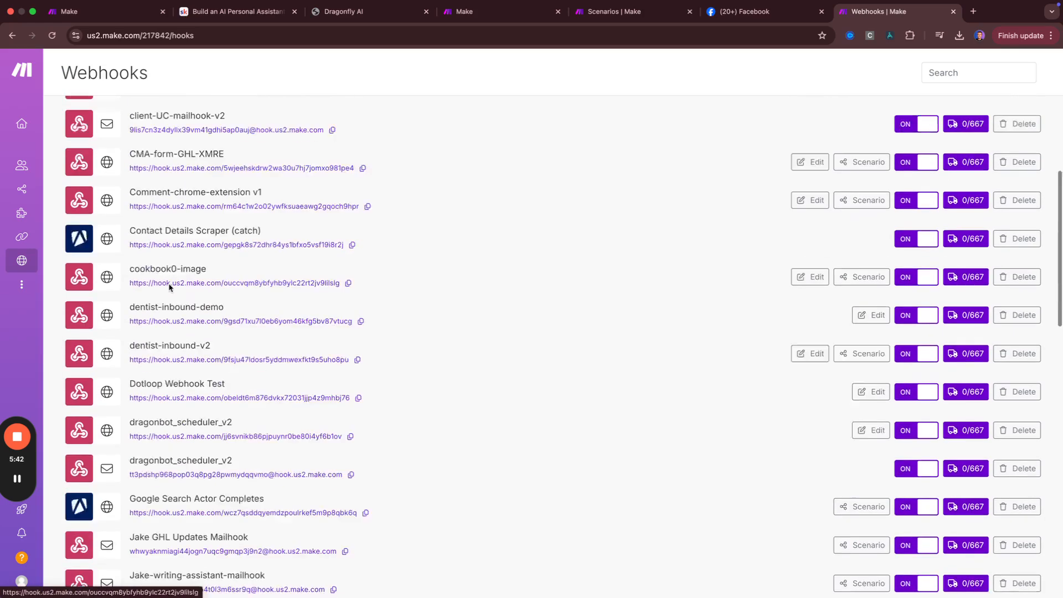
mouse_move(20, 266)
left_click(38, 284)
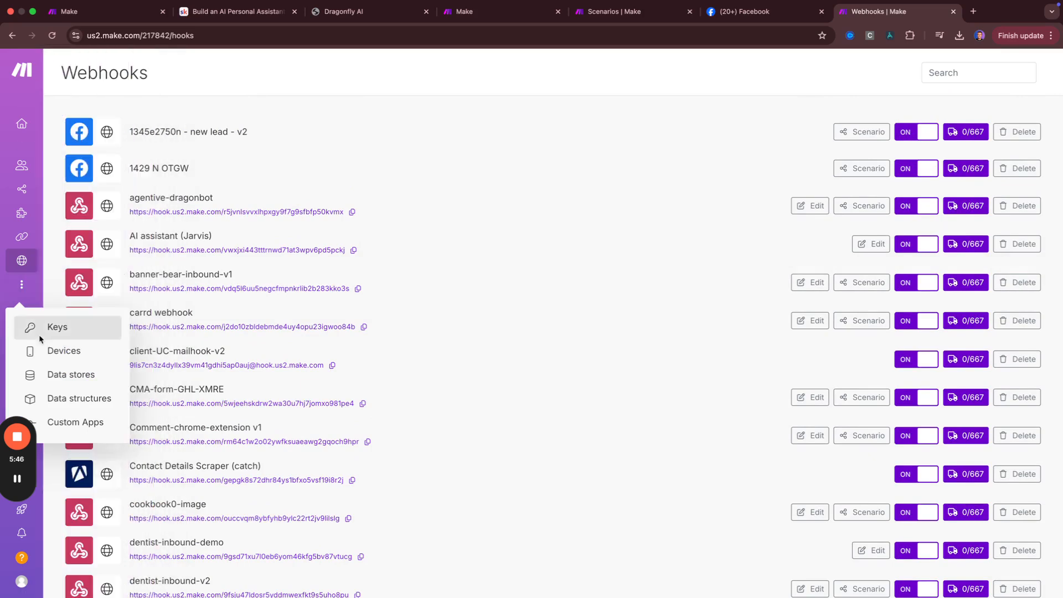
left_click(33, 188)
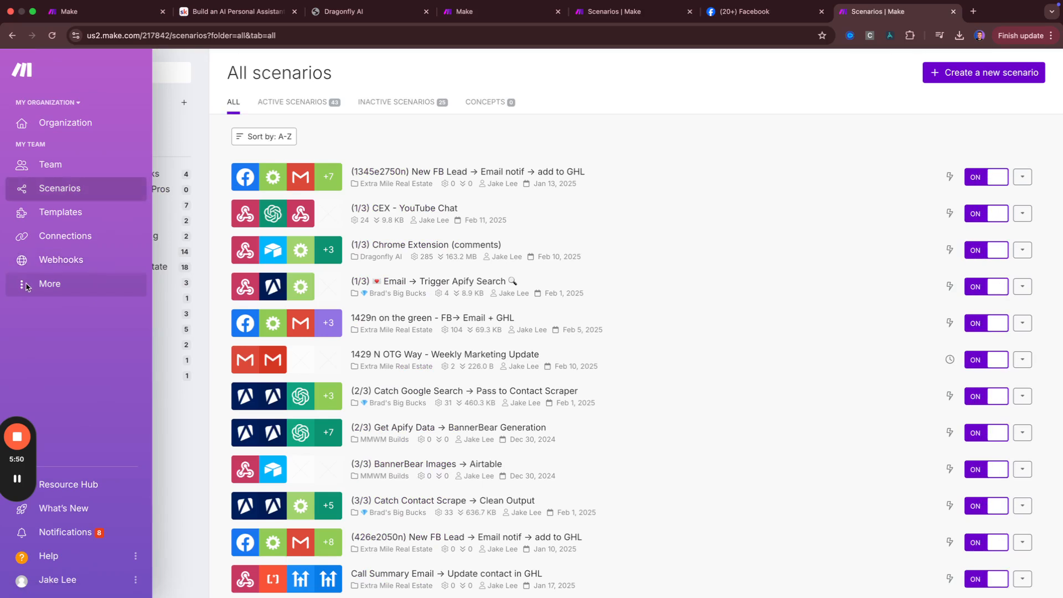
left_click(26, 286)
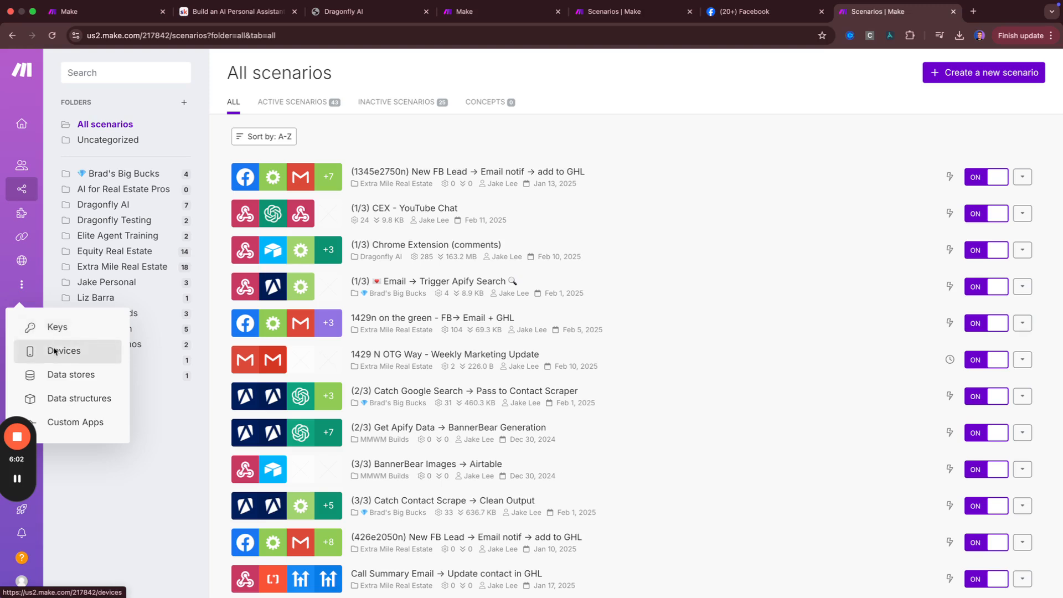
View the Devices page, then open Custom Apps listing 'Dotloop Test App' with 0 modules
left_click(53, 352)
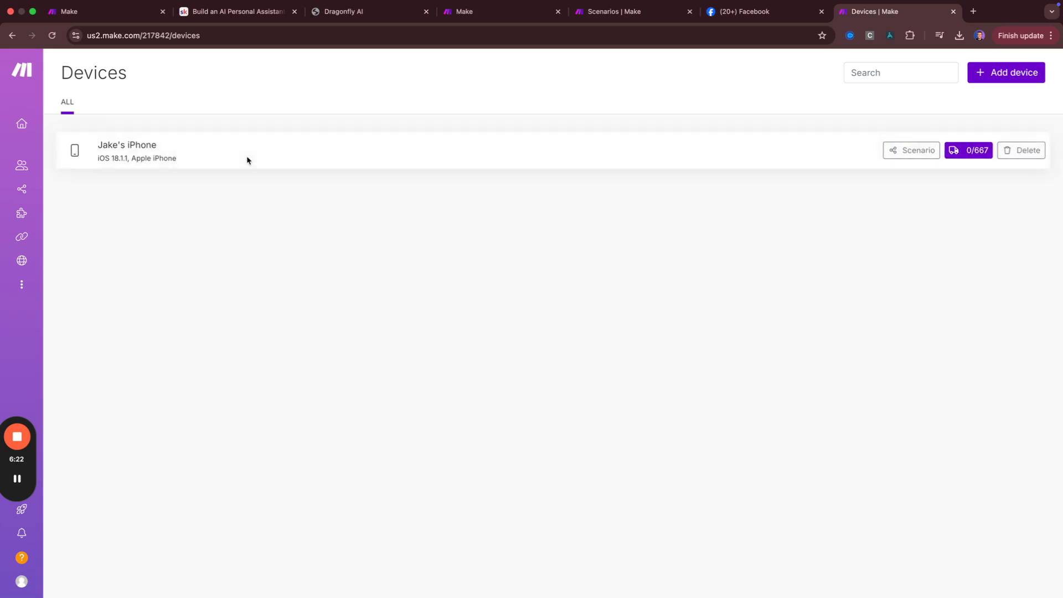
left_click(18, 283)
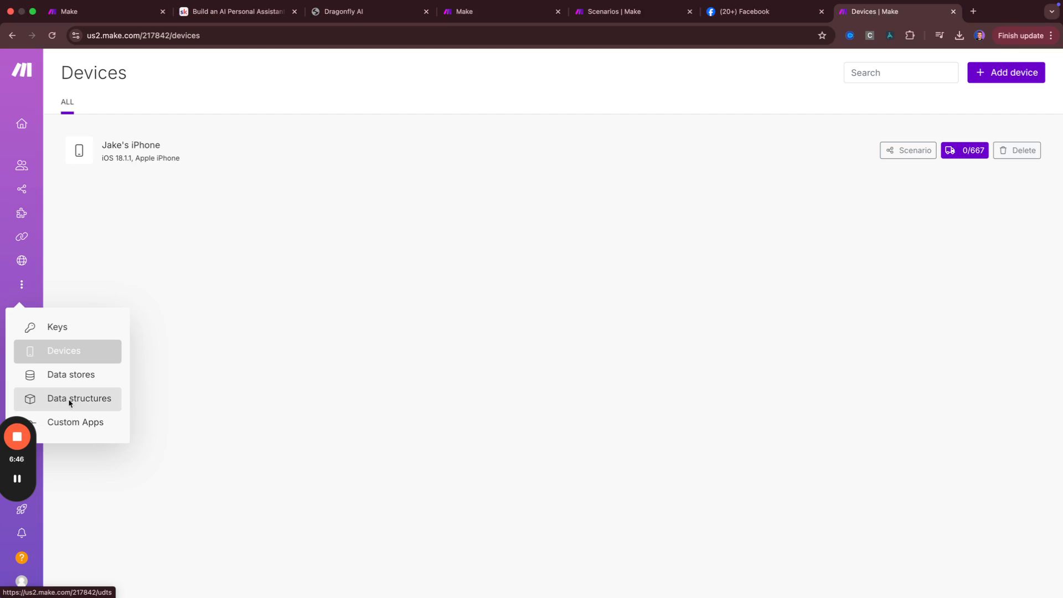
mouse_move(20, 289)
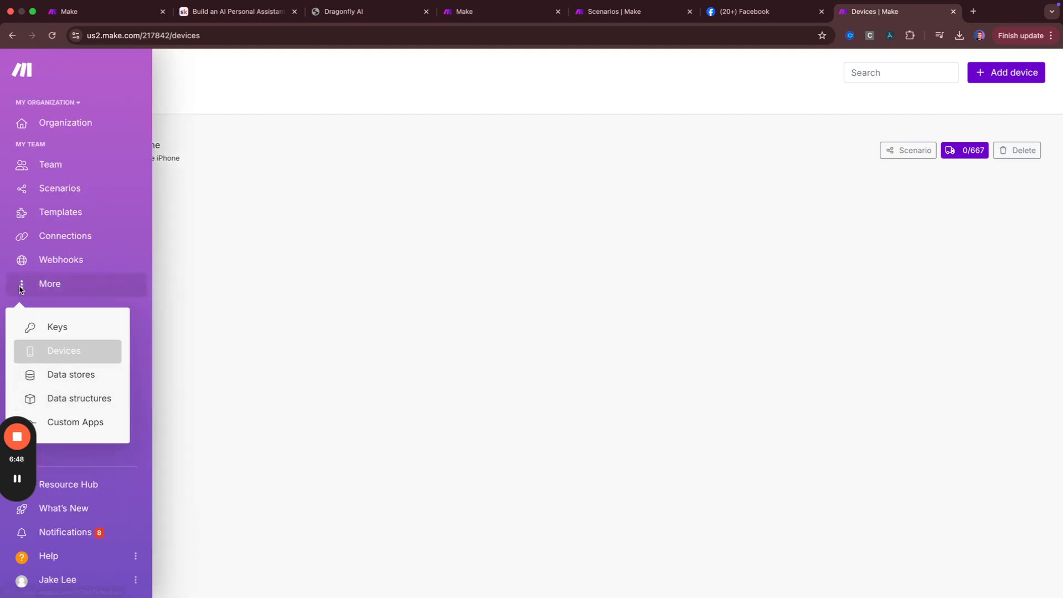
left_click(70, 424)
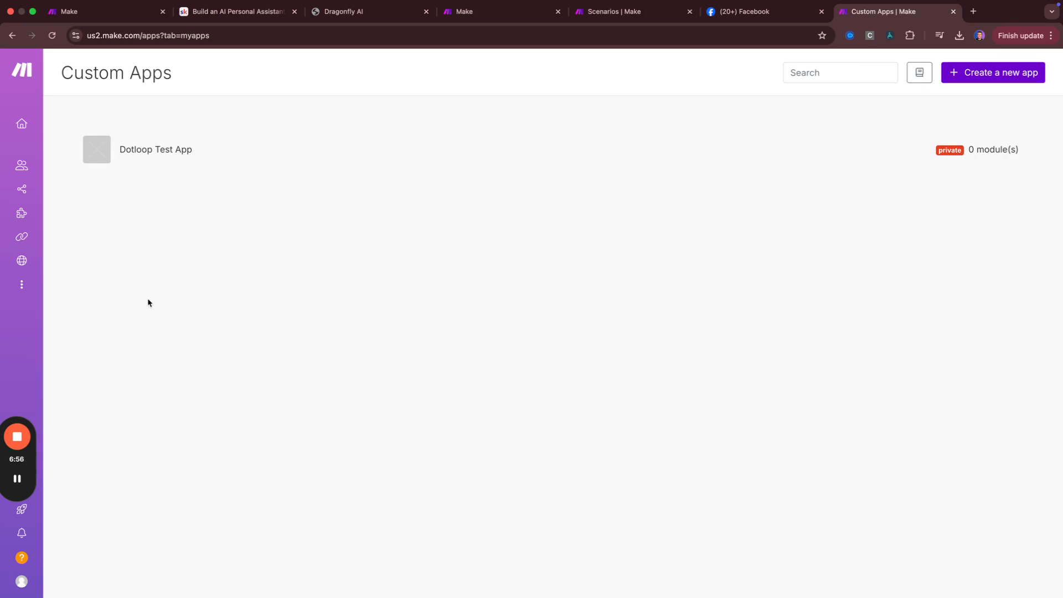
mouse_move(31, 167)
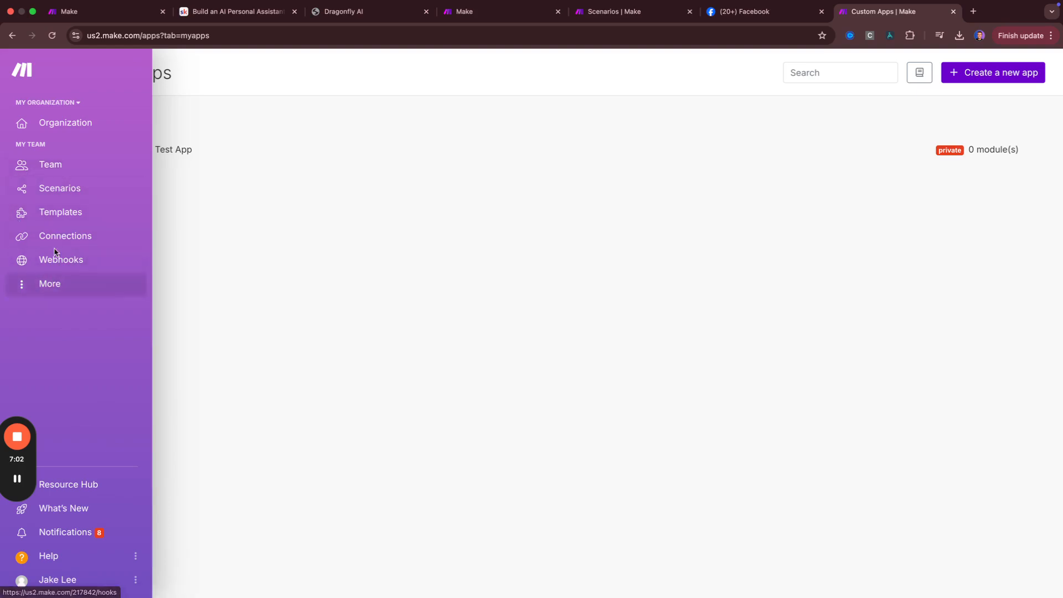
left_click(70, 186)
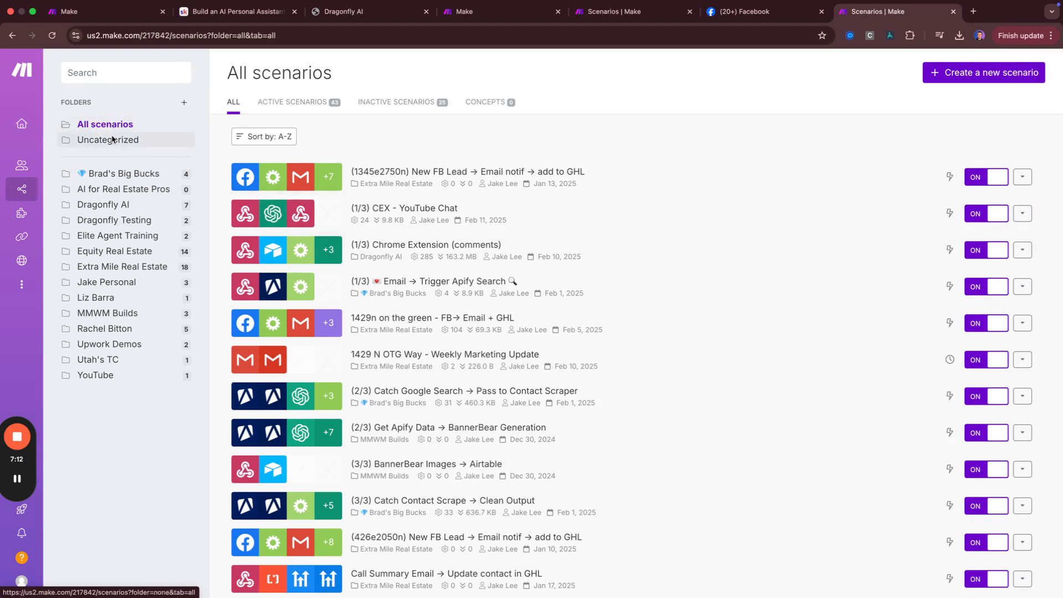
left_click(183, 102)
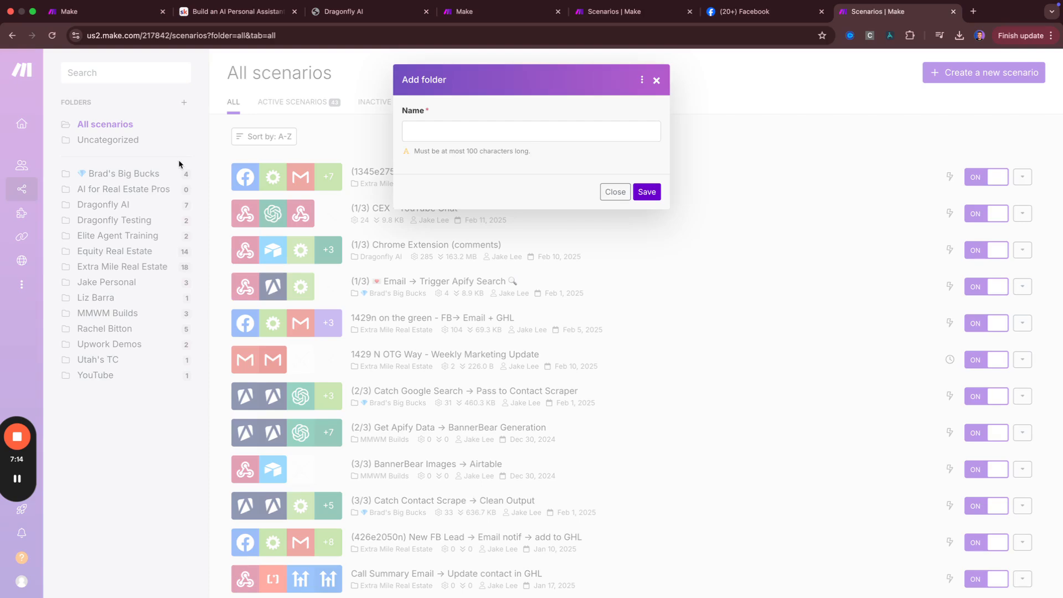
left_click(444, 131)
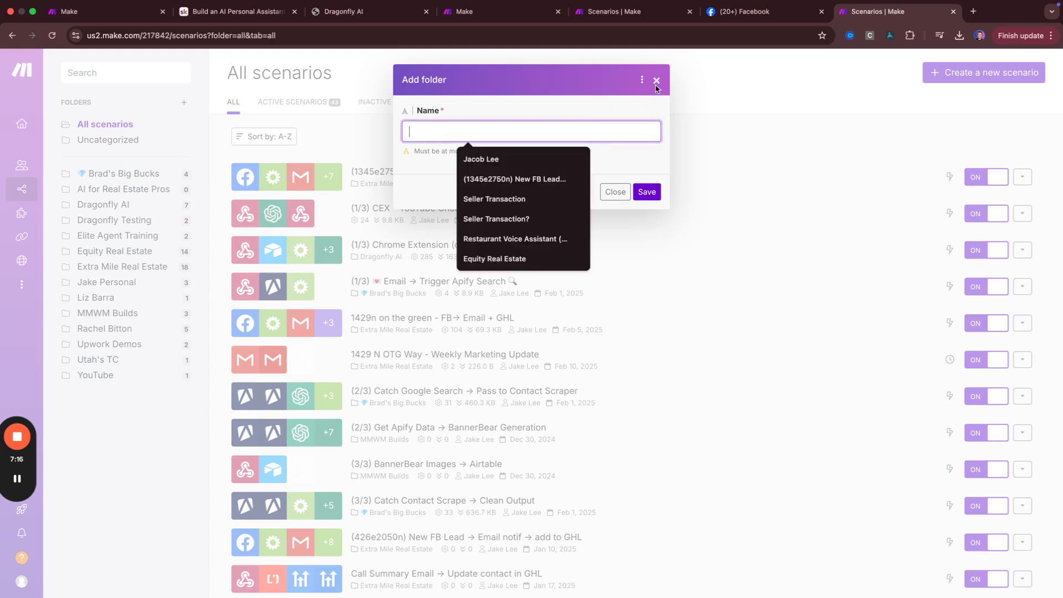
left_click(656, 80)
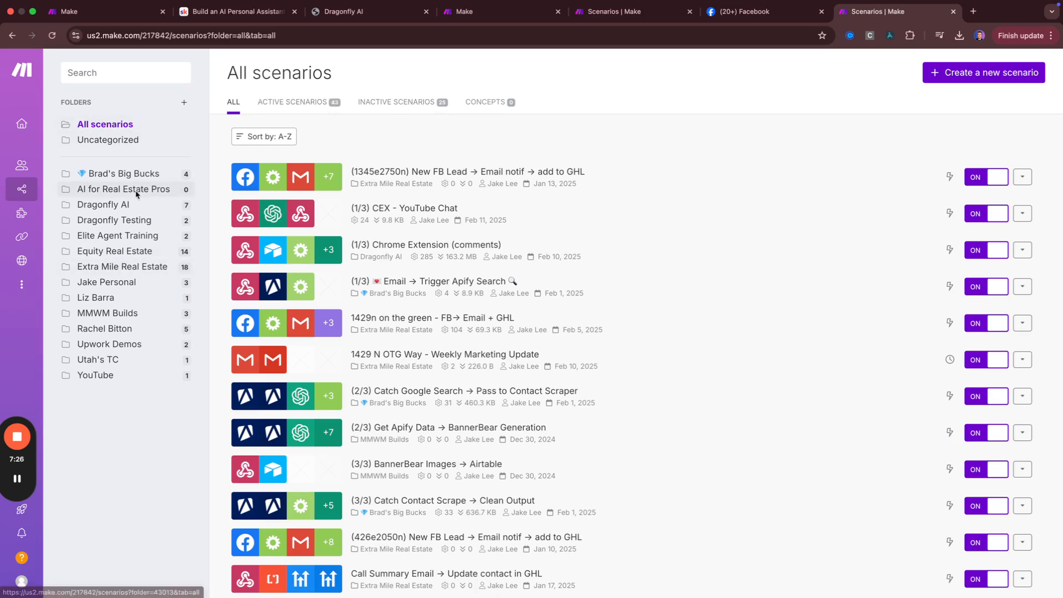
scroll(352, 314, "down", 15)
scroll(349, 315, "up", 20)
scroll(350, 310, "up", 10)
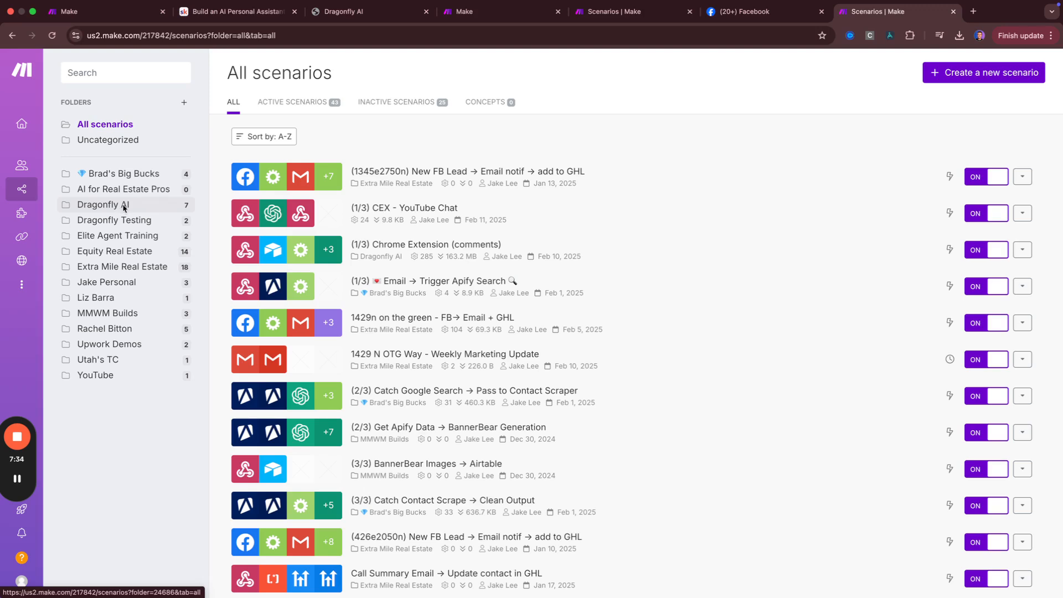
Create a scenario in the AI for Real Estate Pros folder named 'Facebook Page → Email Notification'
left_click(131, 190)
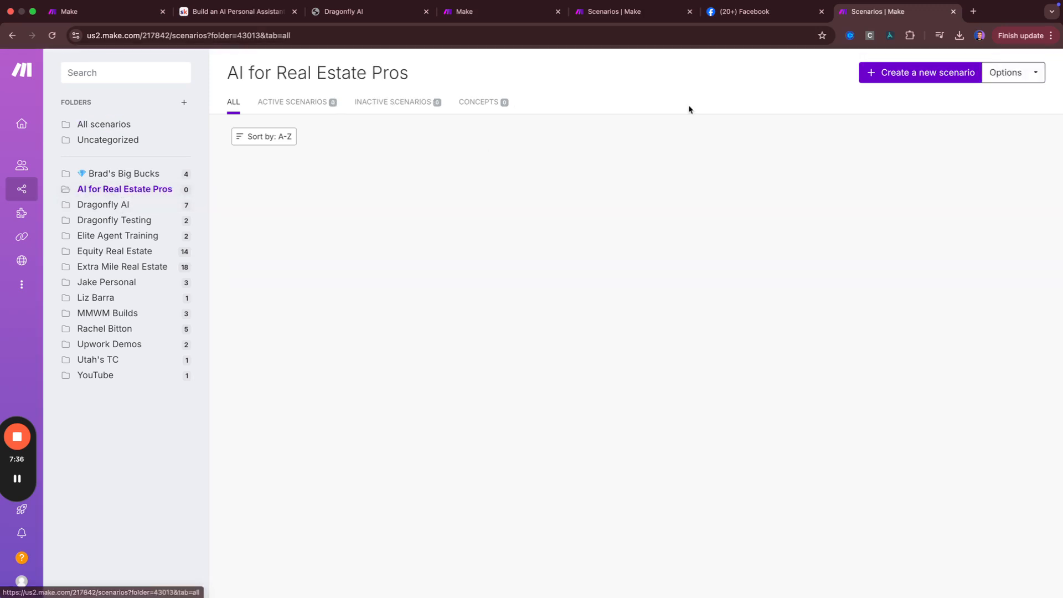
left_click(899, 72)
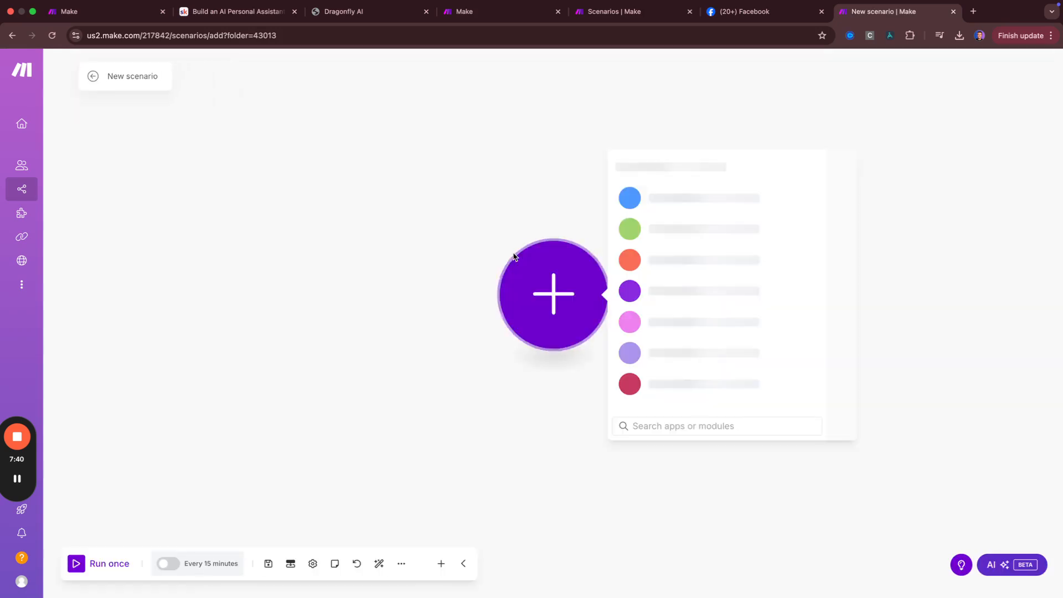
left_click(444, 271)
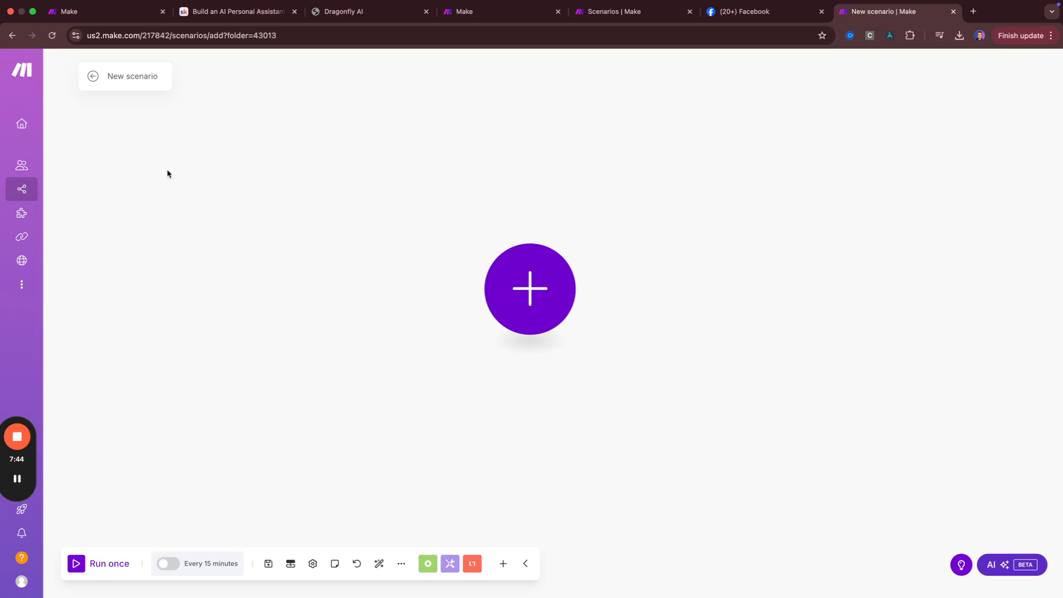
double_click(145, 76)
triple_click(146, 76)
type("Facebook Page → Email Notification")
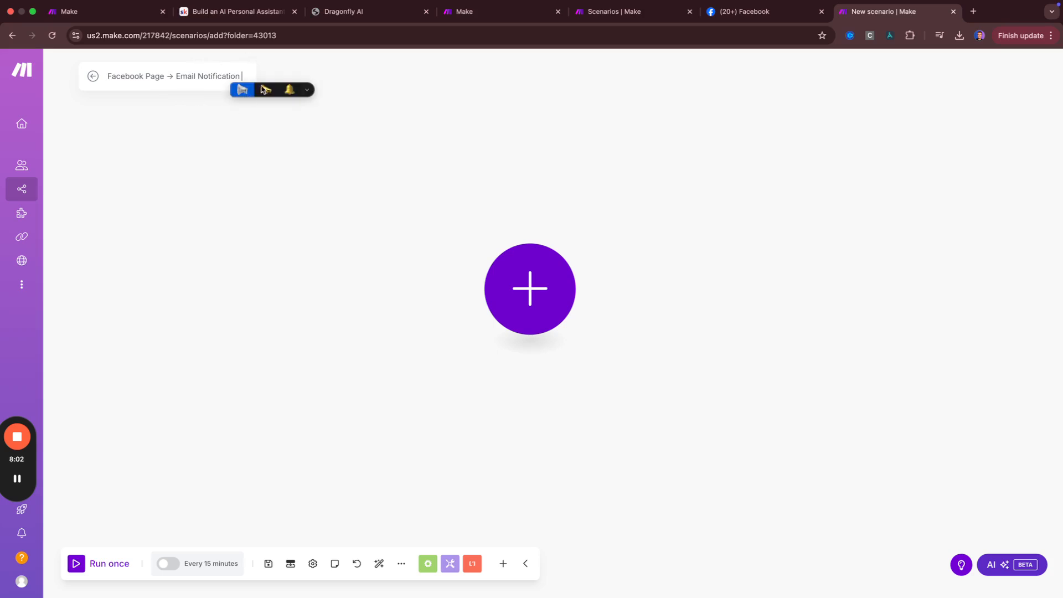
Append a 💌 love-letter emoji to the scenario name from the emoji picker
left_click(304, 90)
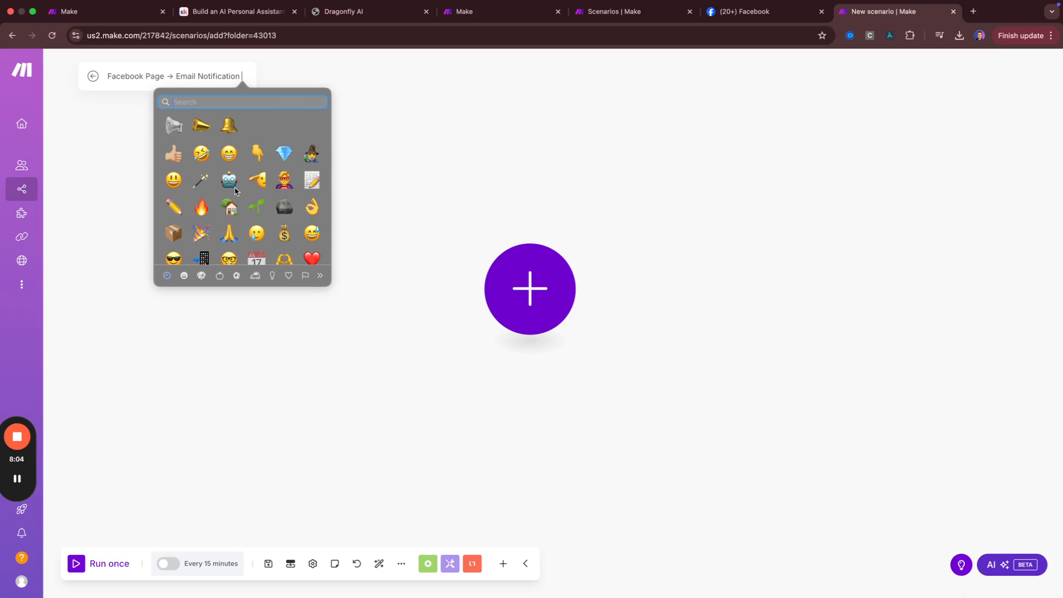
scroll(234, 191, "down", 3)
type("email")
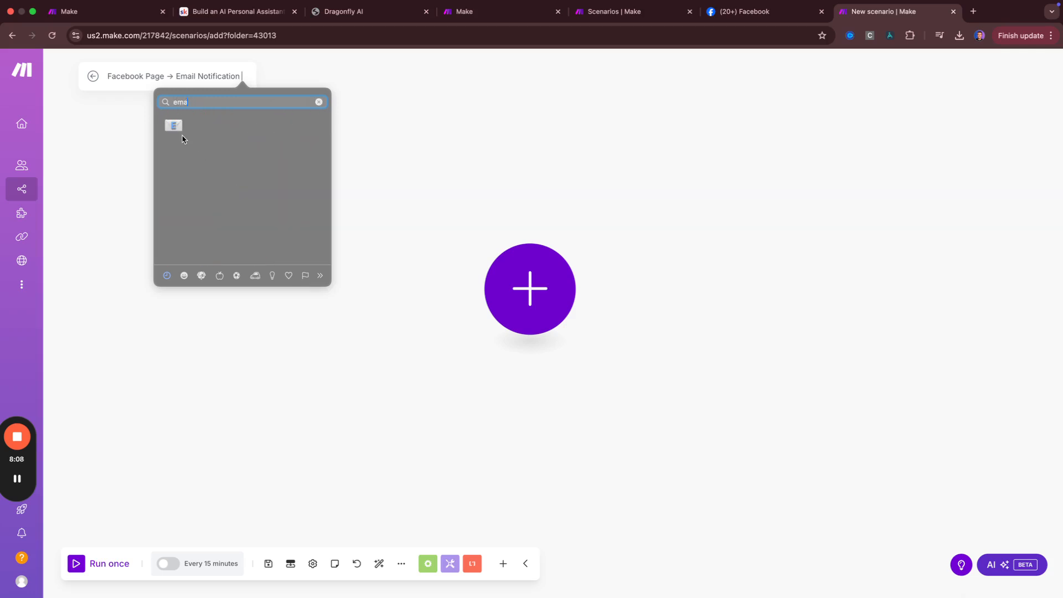
key("BackSpace")
type("mail")
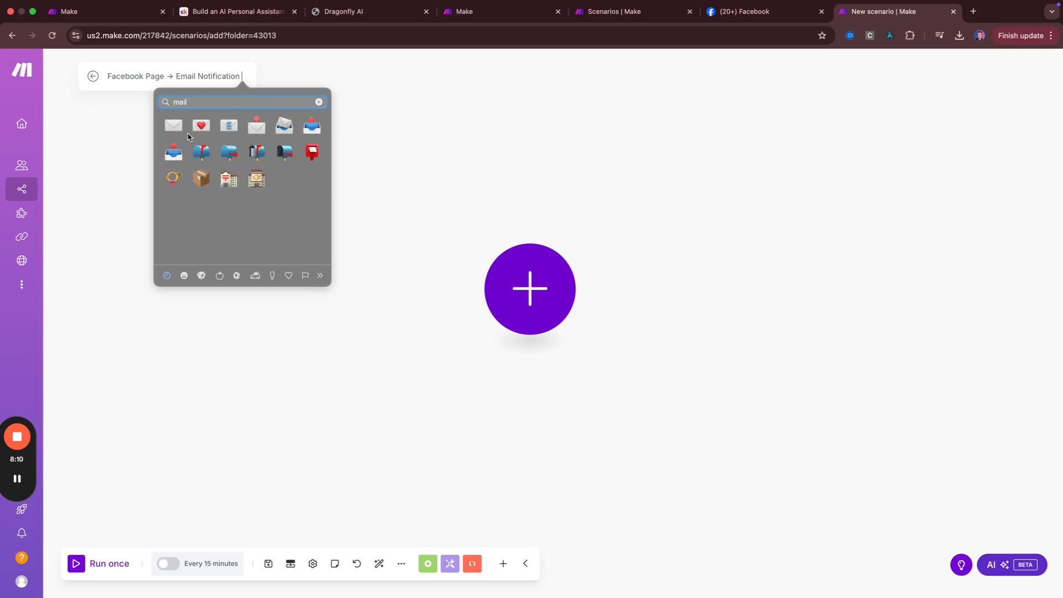
left_click(201, 125)
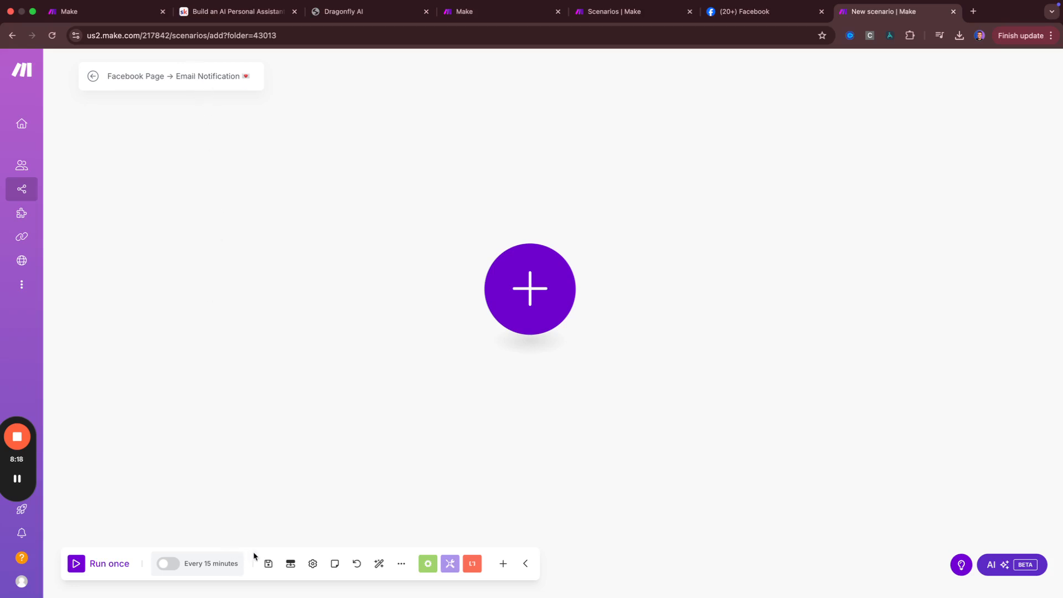
Try turning on scheduled runs every 15 minutes, then save the still-empty scenario
mouse_move(27, 482)
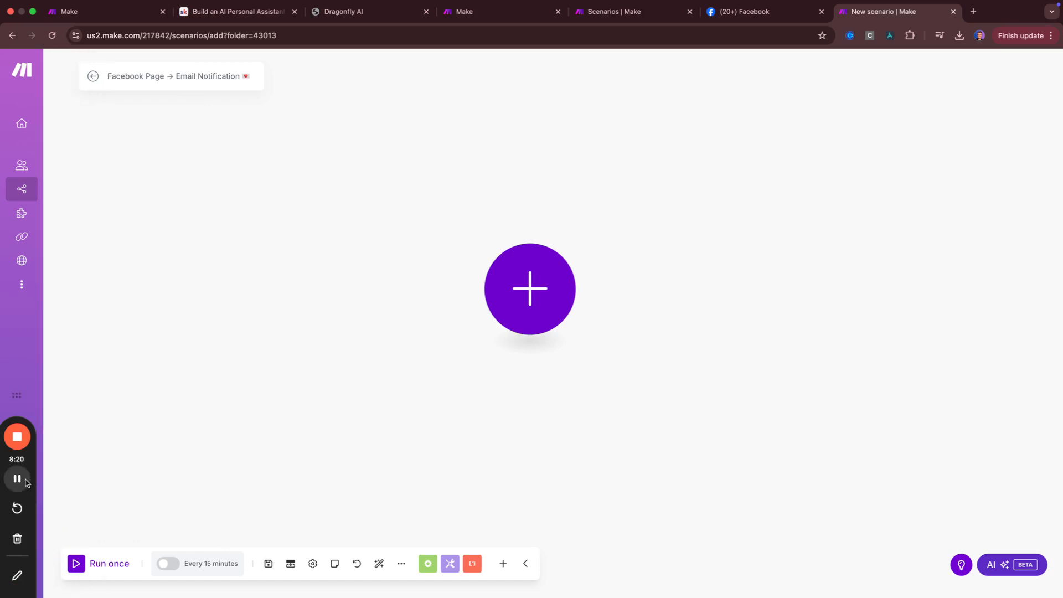
left_click_drag(26, 483, 24, 337)
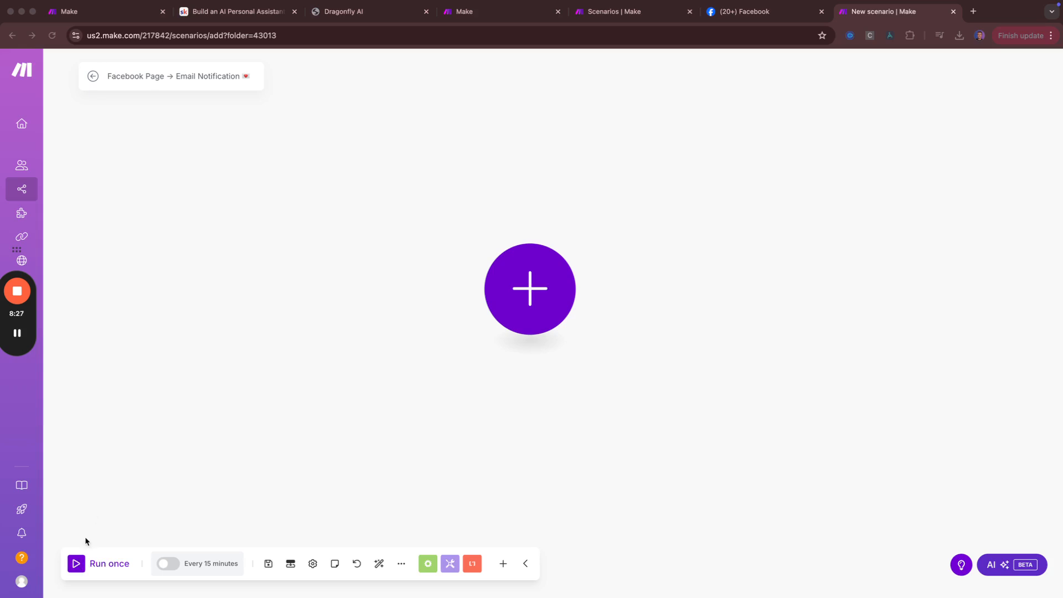
left_click(84, 564)
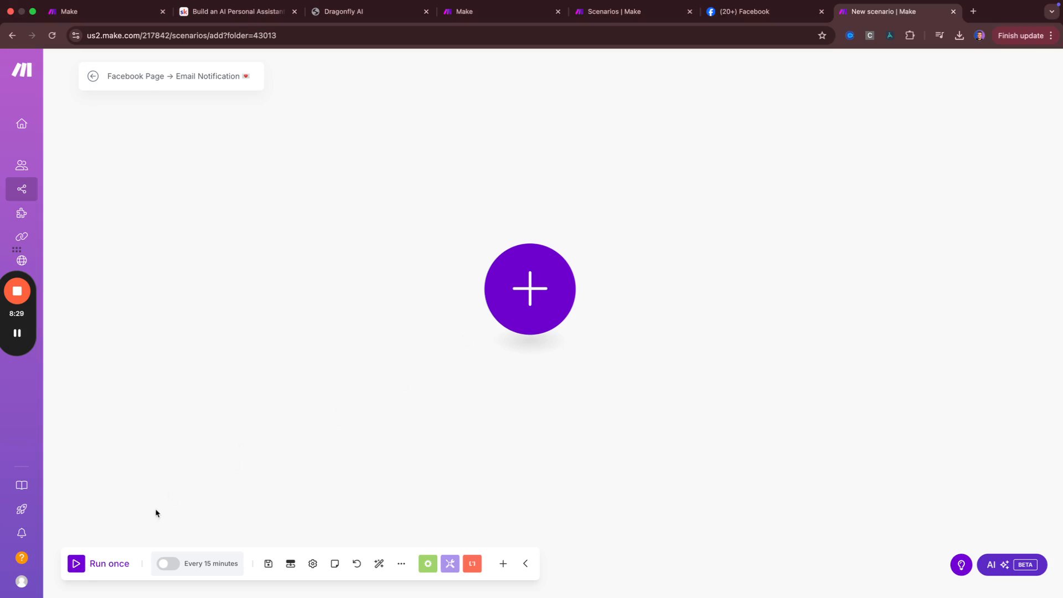
left_click(169, 564)
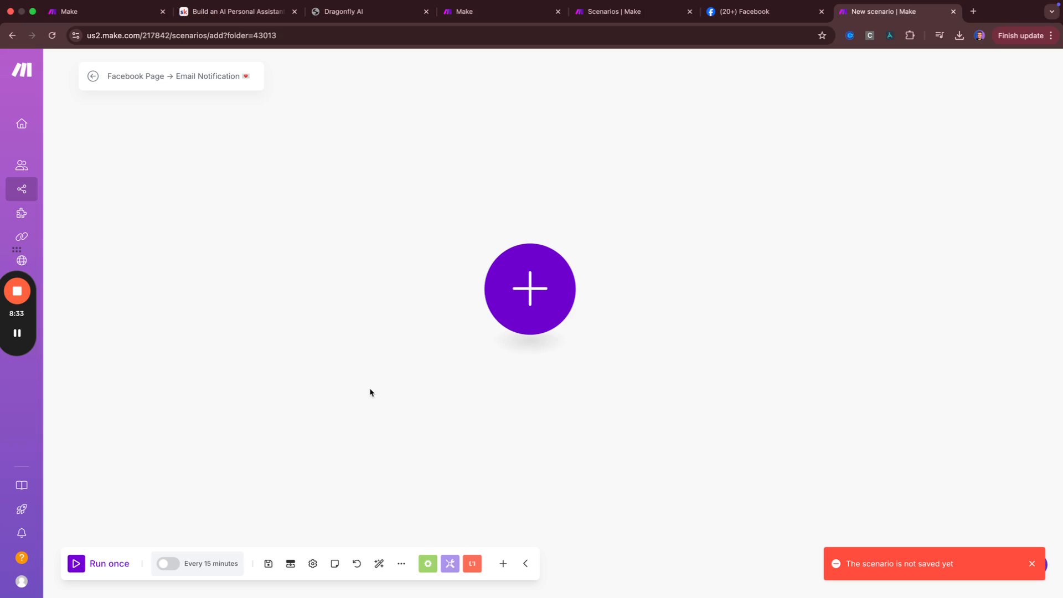
left_click(207, 569)
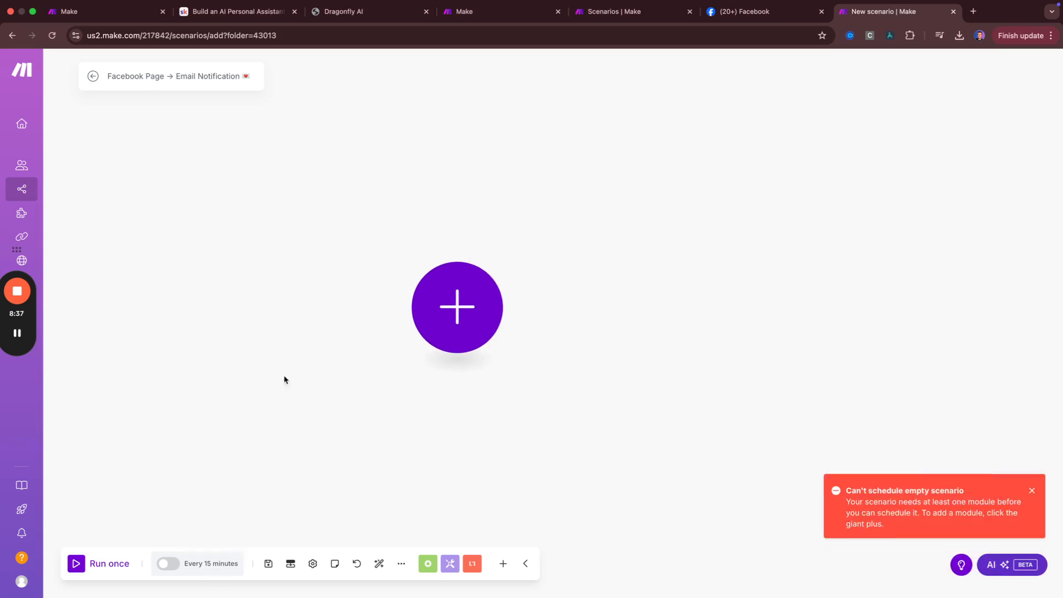
left_click(267, 565)
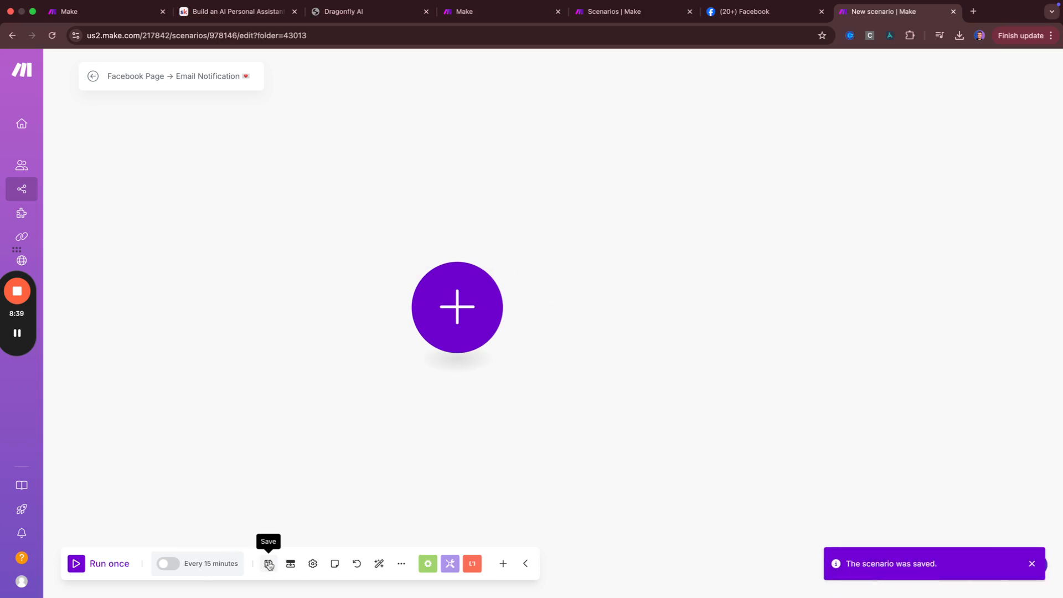
left_click(210, 567)
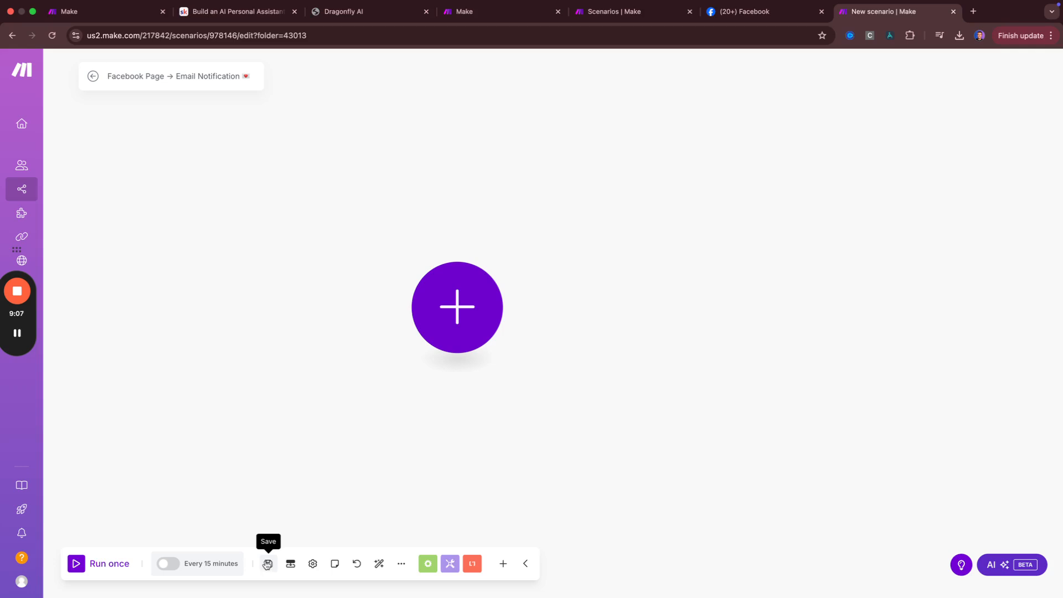
In Scenario settings, set Allow storing of Incomplete Executions to Yes and confirm with OK
left_click(269, 563)
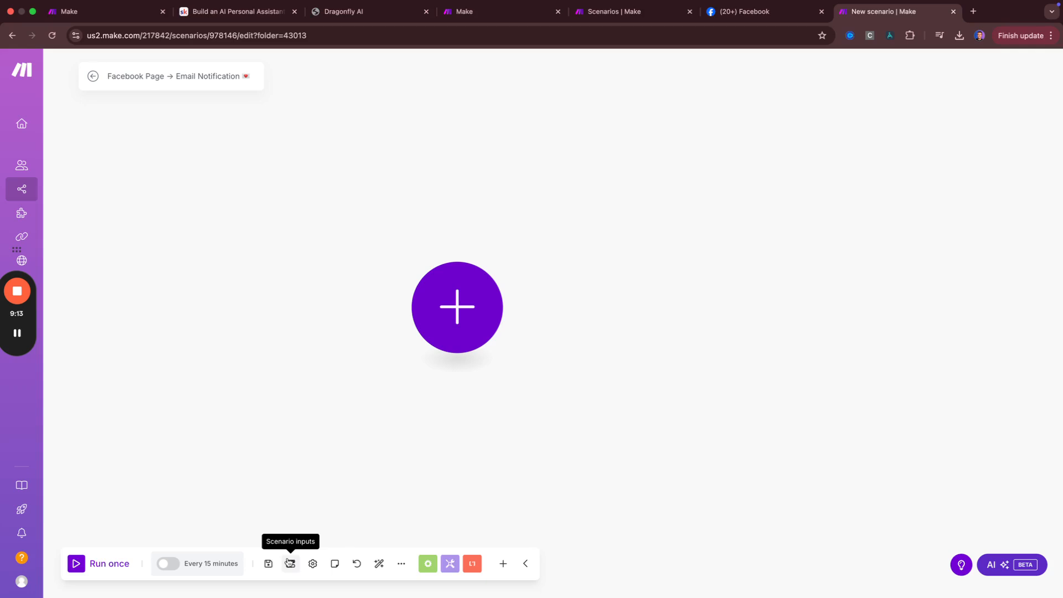
left_click(313, 564)
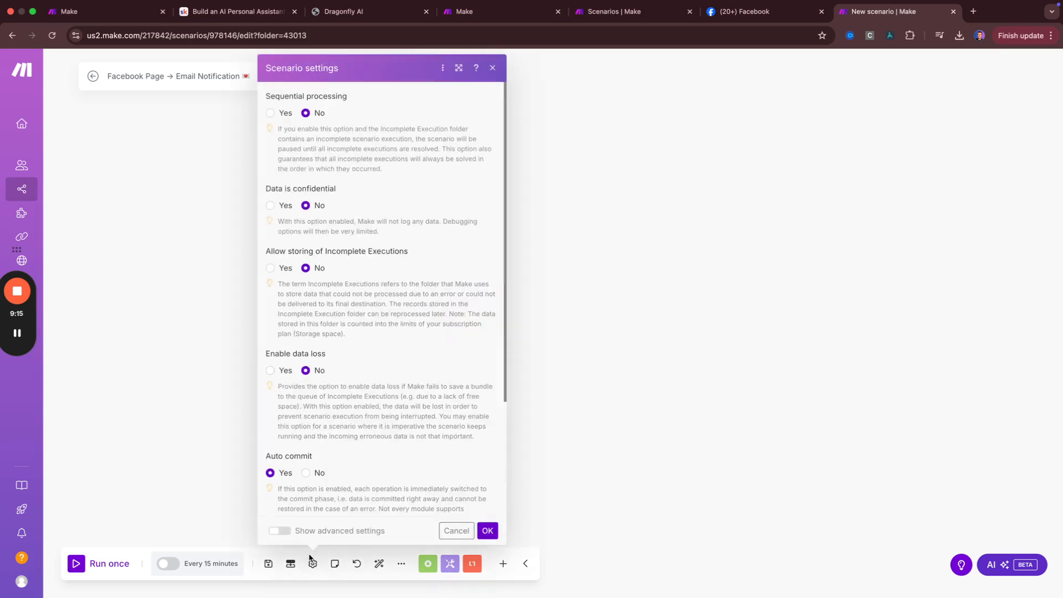
scroll(374, 310, "down", 1)
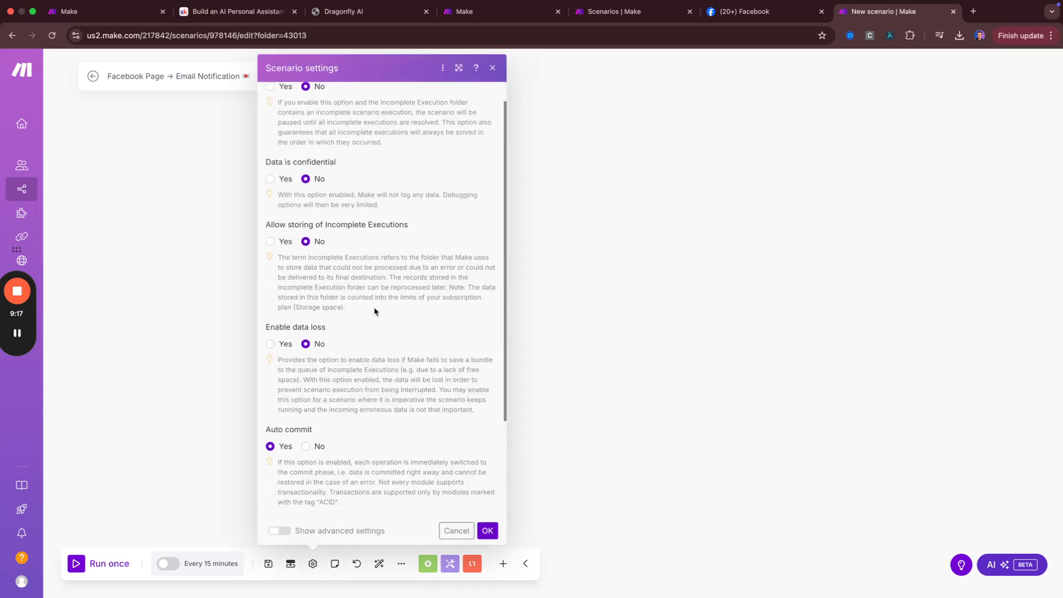
left_click_drag(259, 226, 365, 221)
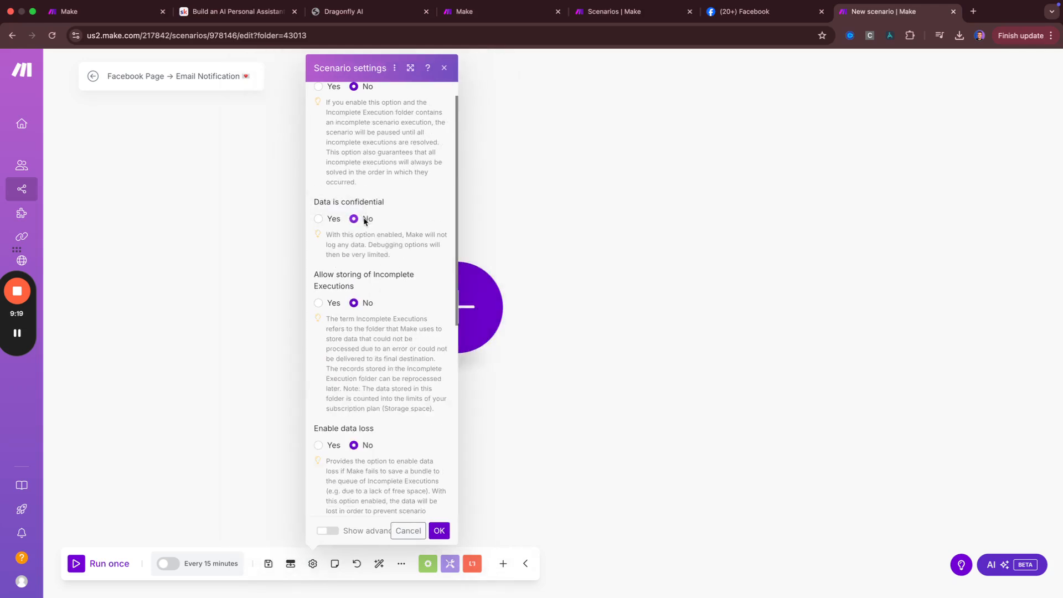
left_click_drag(306, 279, 214, 278)
left_click(296, 546)
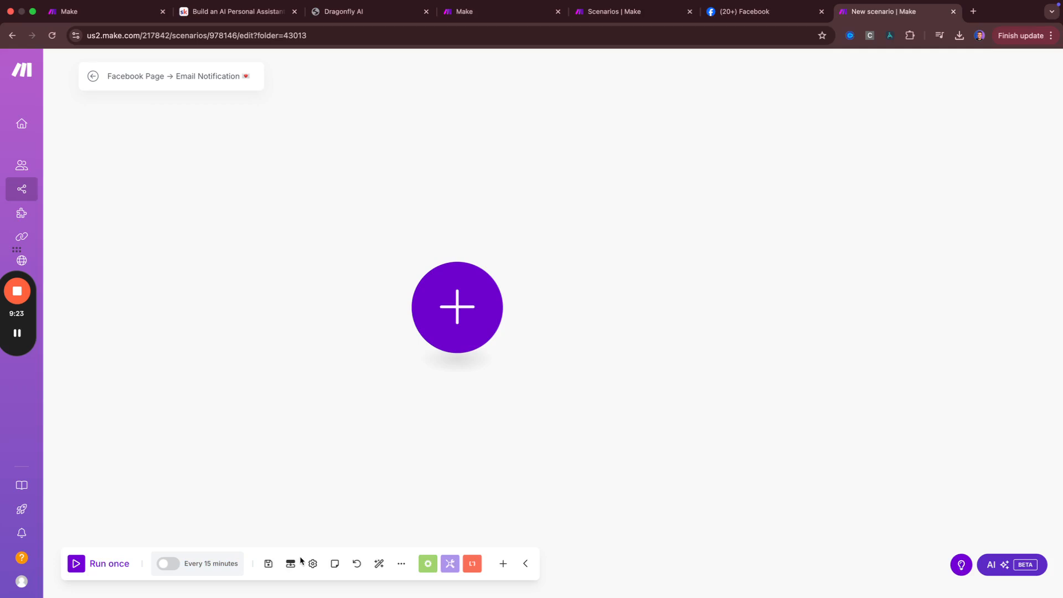
left_click(313, 563)
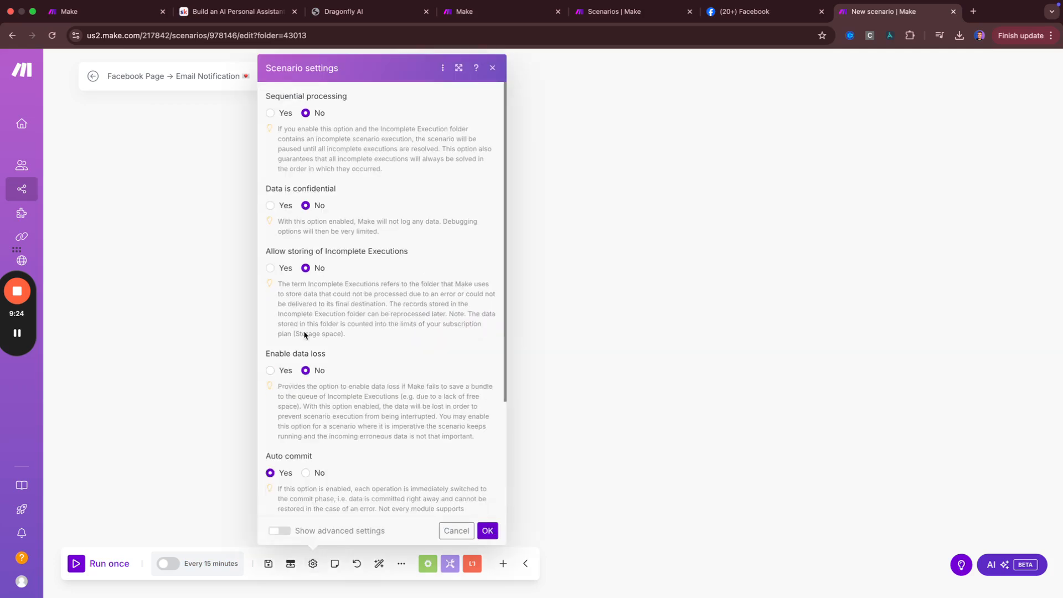
left_click(270, 268)
left_click(486, 529)
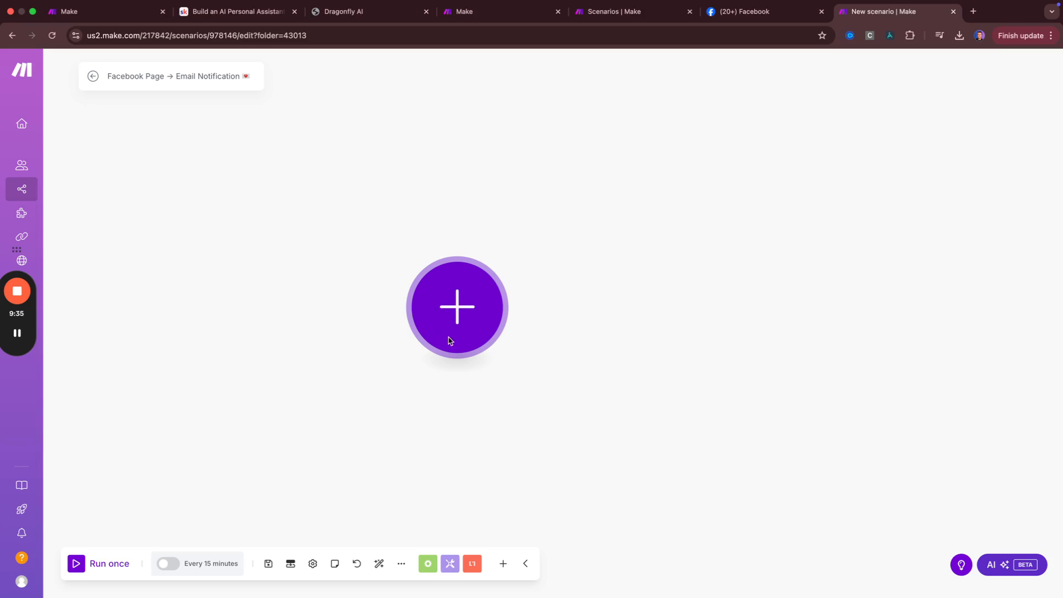
Close the scenario notes panel and bring up the first module's app list
left_click(335, 564)
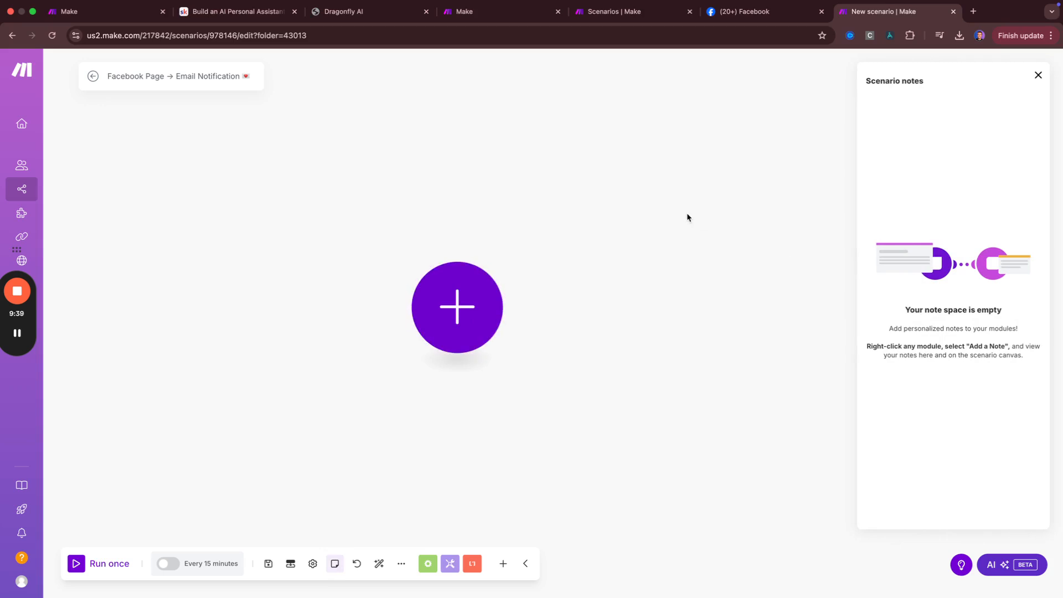
left_click(487, 294)
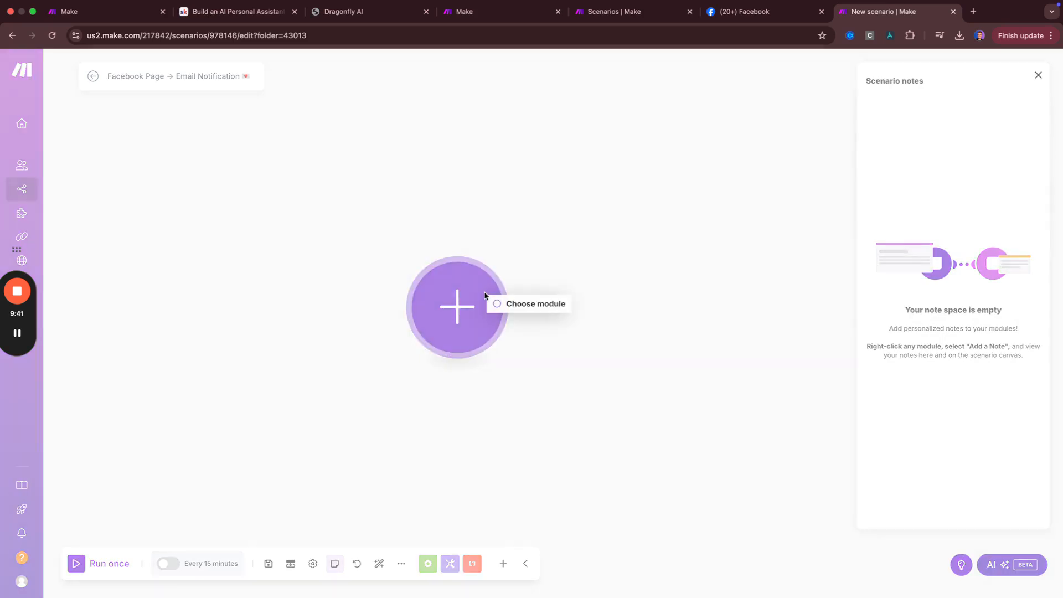
left_click(564, 222)
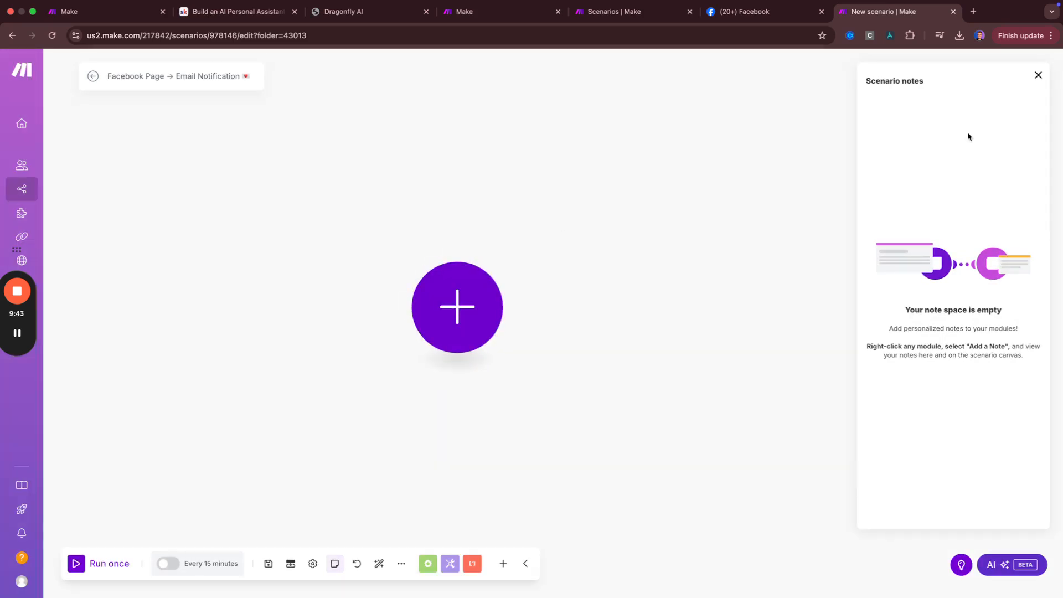
left_click(1038, 76)
Search 'face' and add the Facebook Pages 'Watch Posts (public page)' trigger as the first module
left_click(476, 306)
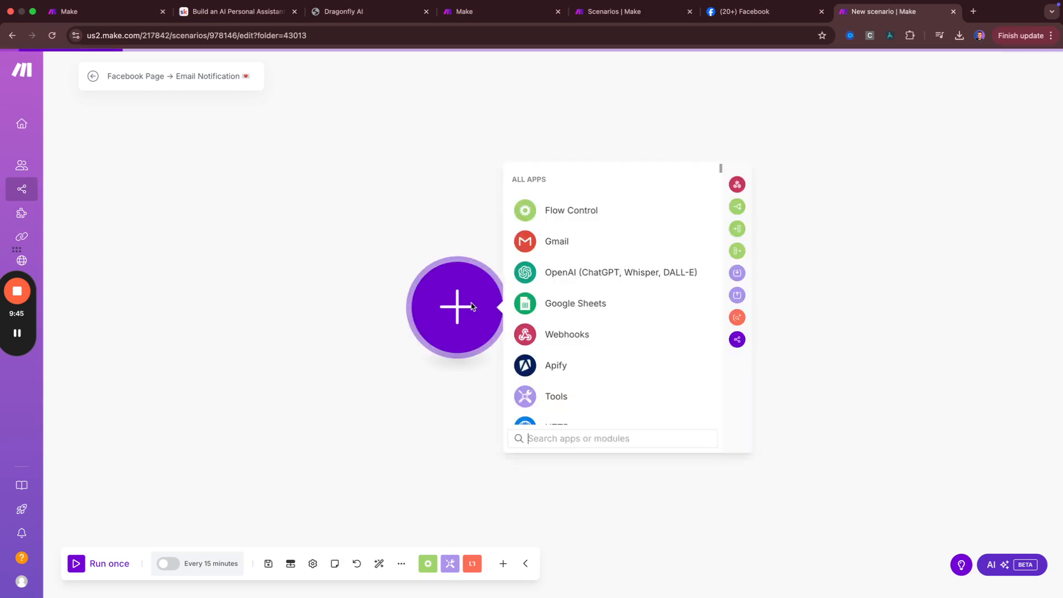
type("face")
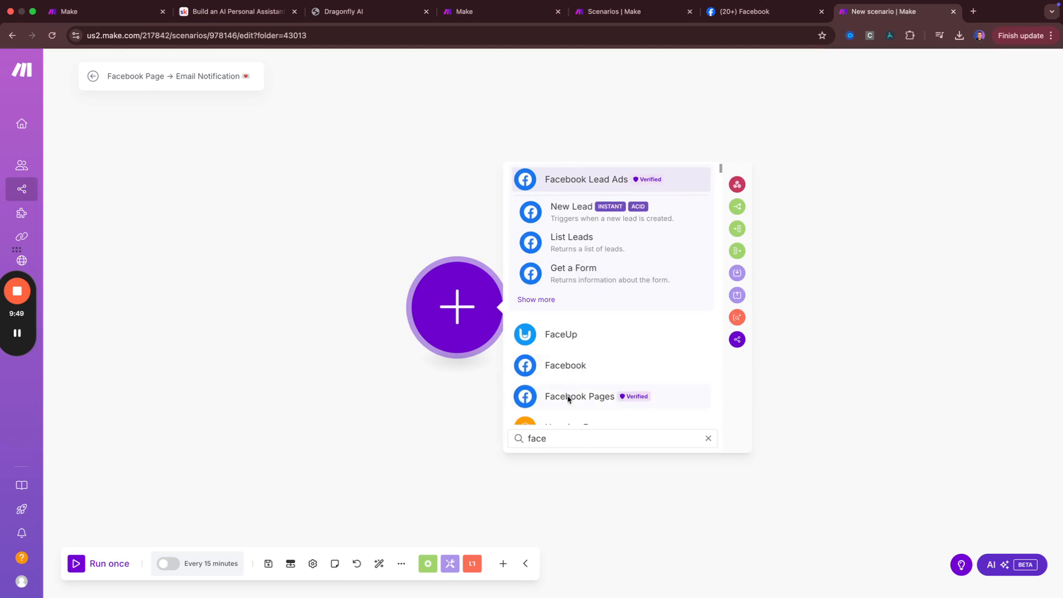
left_click(568, 397)
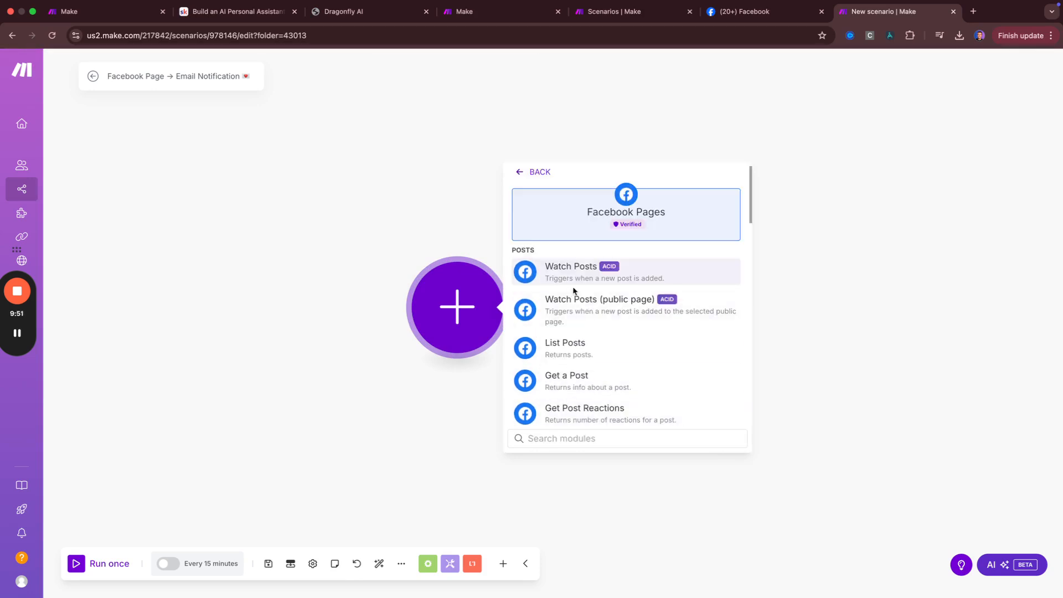
left_click(400, 398)
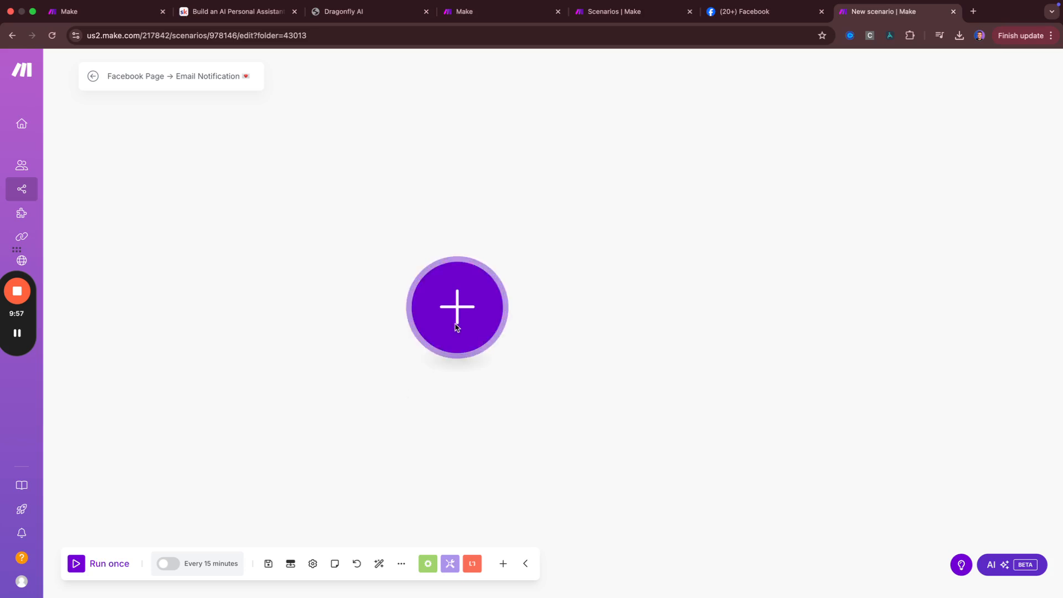
left_click(456, 326)
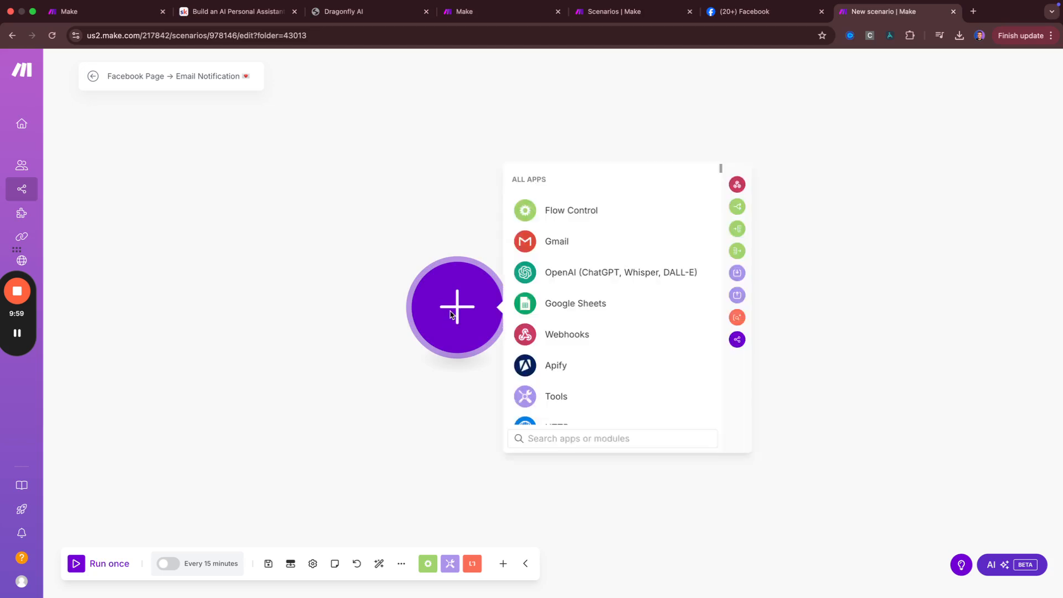
scroll(548, 315, "down", 2)
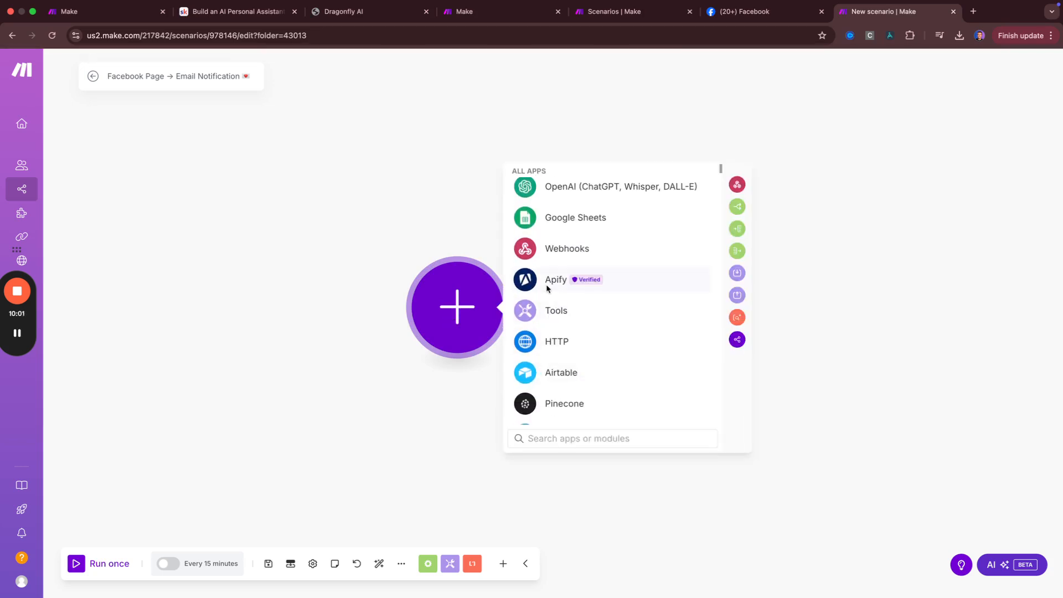
scroll(545, 284, "up", 2)
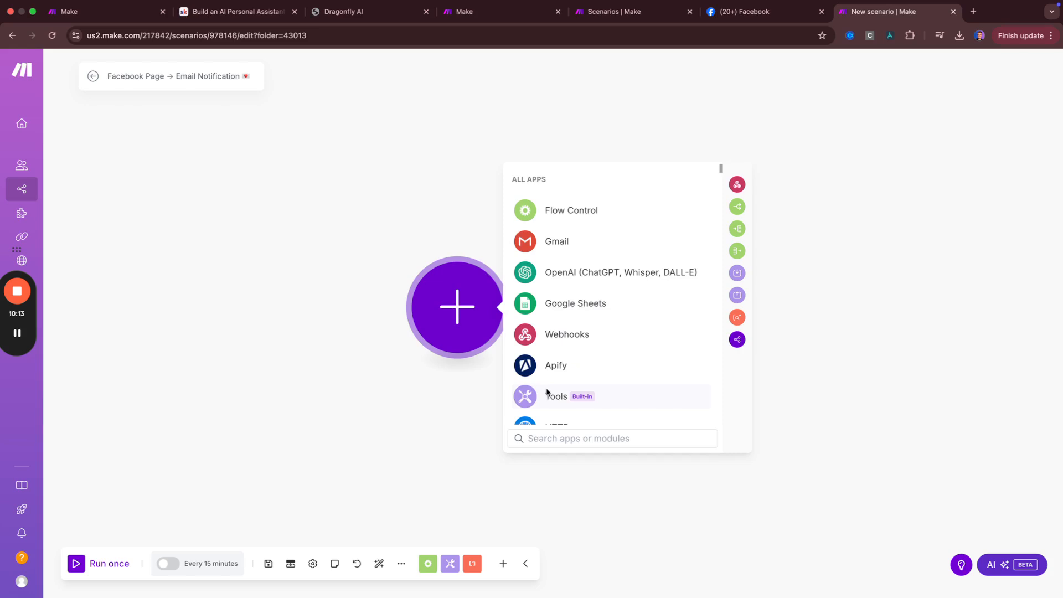
type("face")
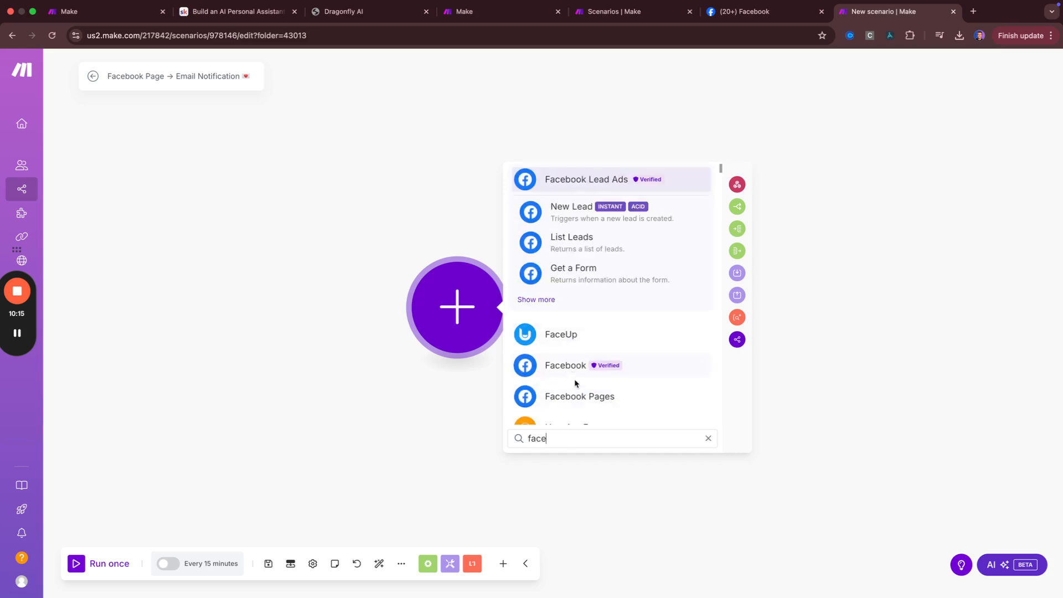
left_click(572, 401)
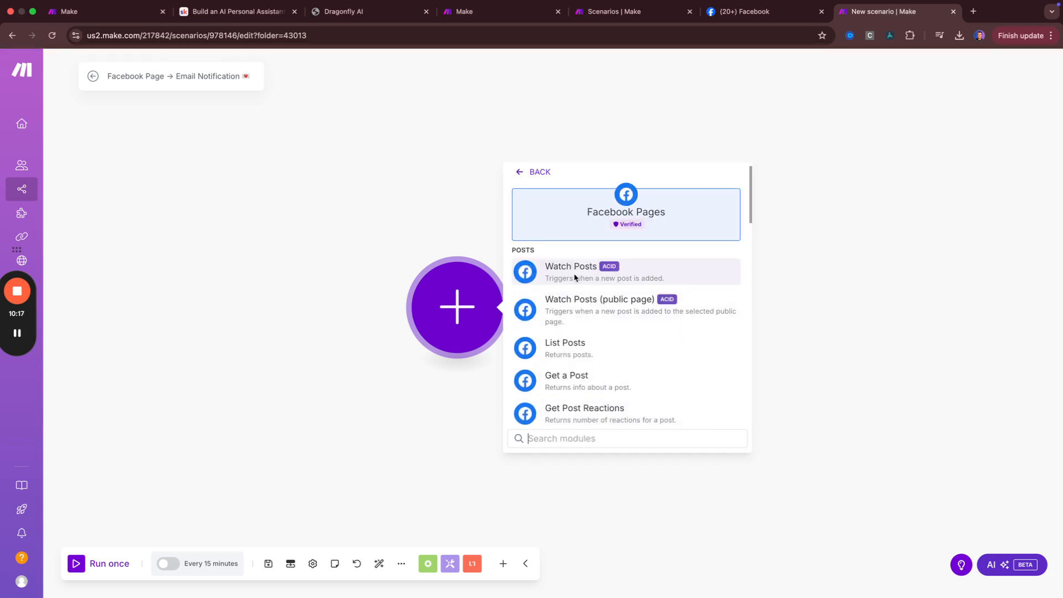
left_click(583, 306)
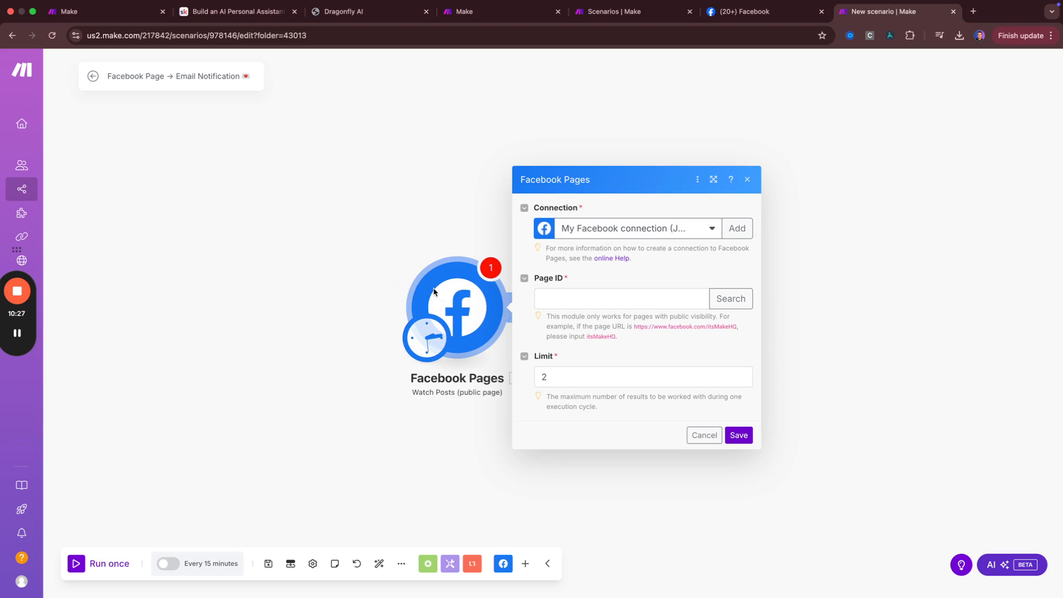
left_click_drag(437, 292, 333, 290)
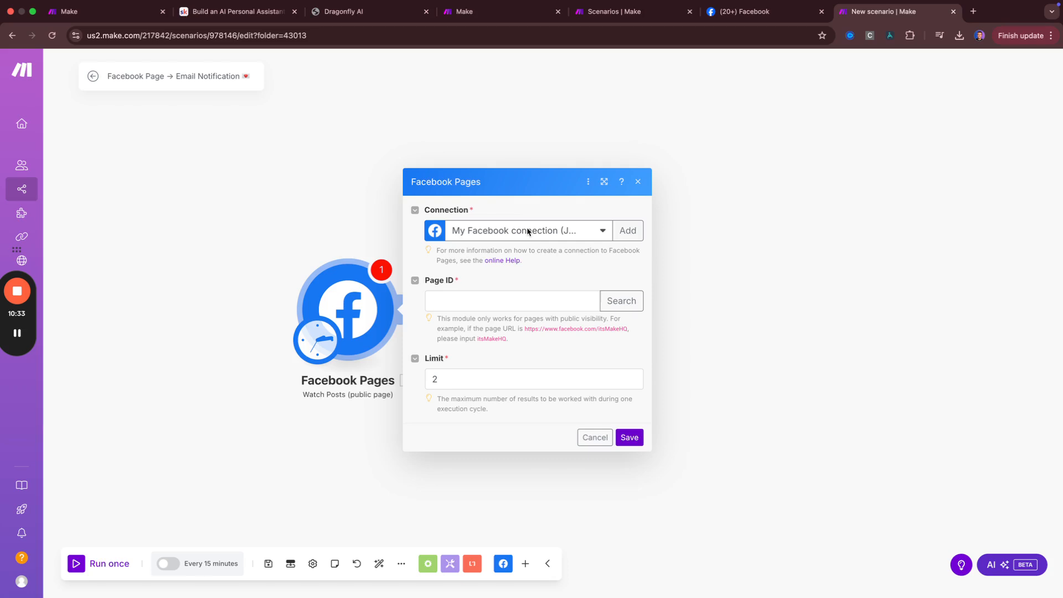
Add a new Facebook connection named with the owner's name and 'Feb 13, 2025', then save it for authorization
left_click(628, 231)
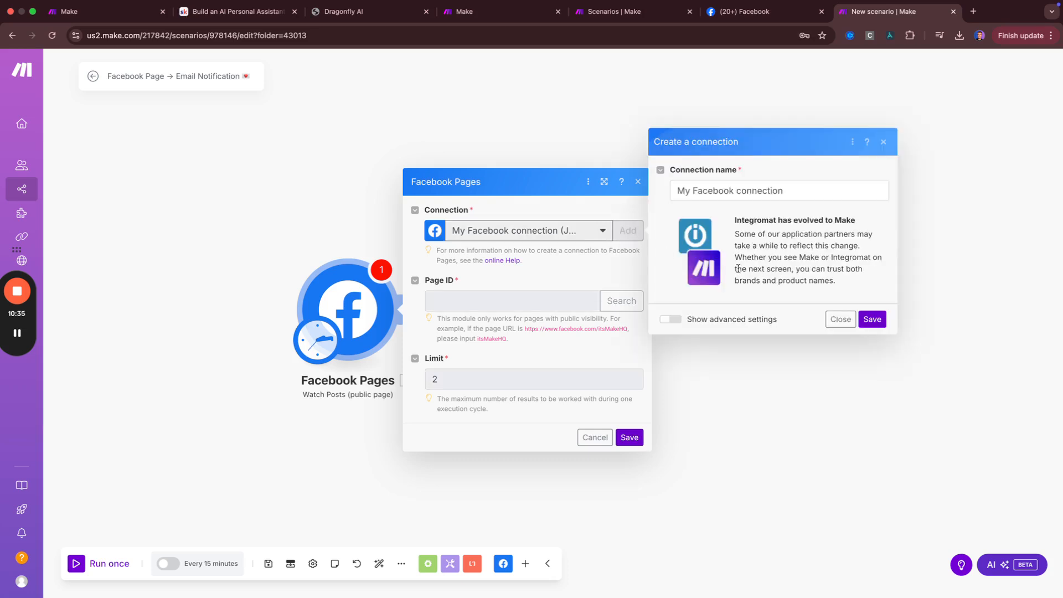
left_click(719, 195)
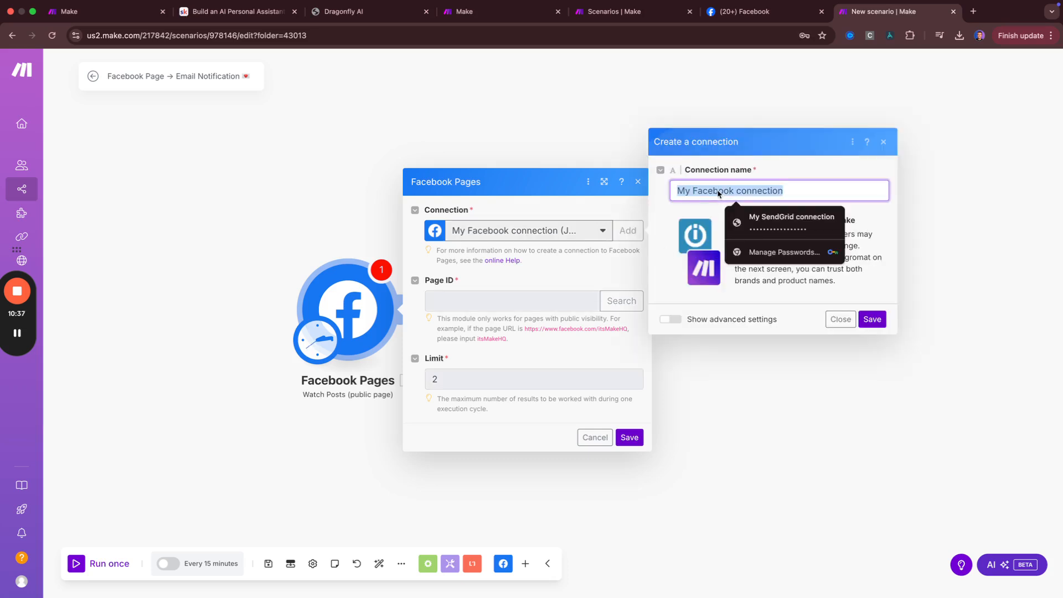
type("Jake's Facebook (")
mouse_move(672, 4)
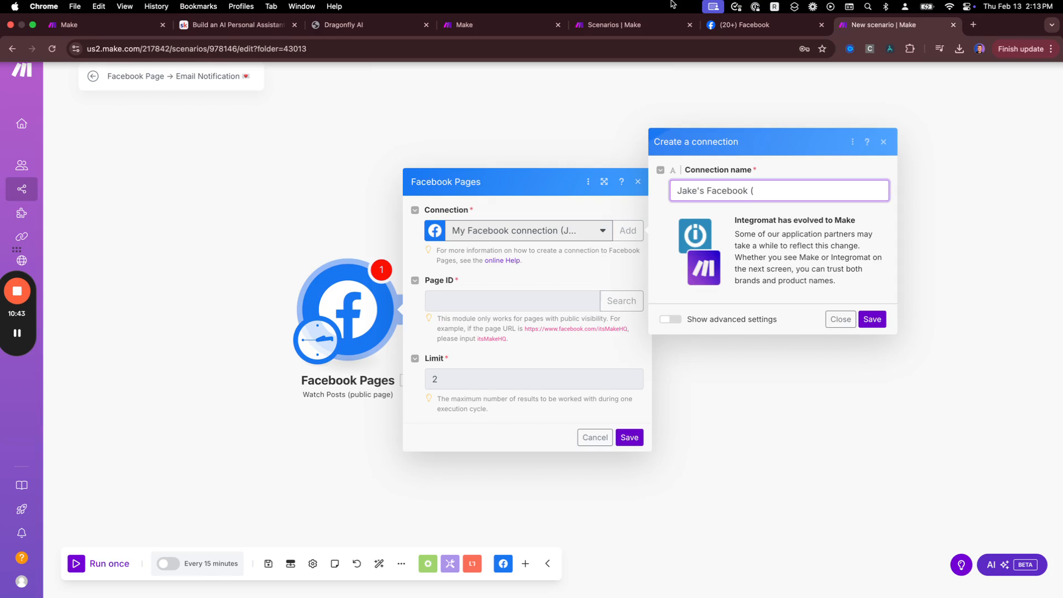
type("Feb 13, 2025)")
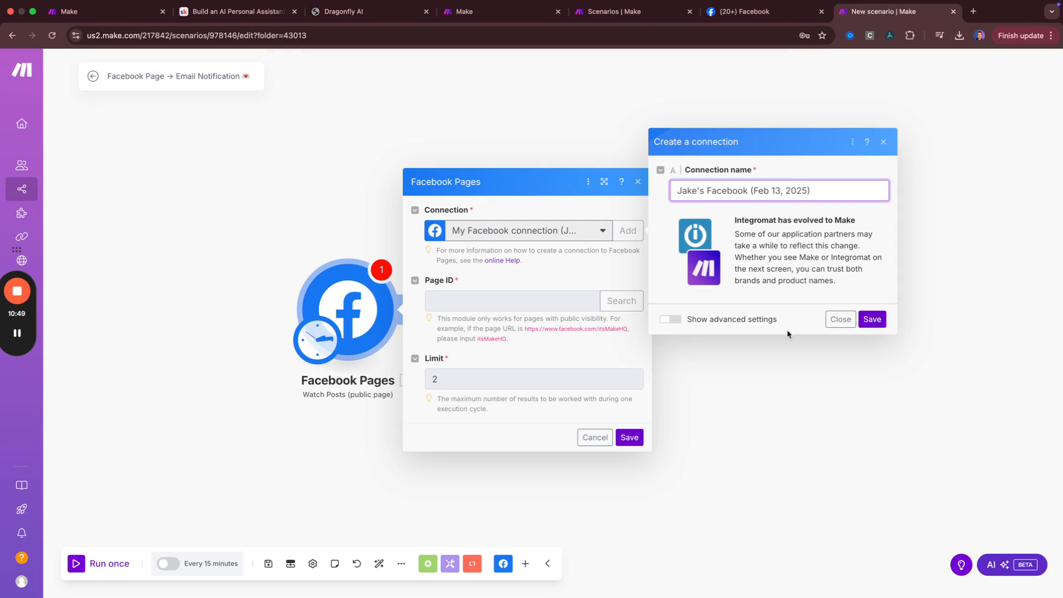
left_click(872, 320)
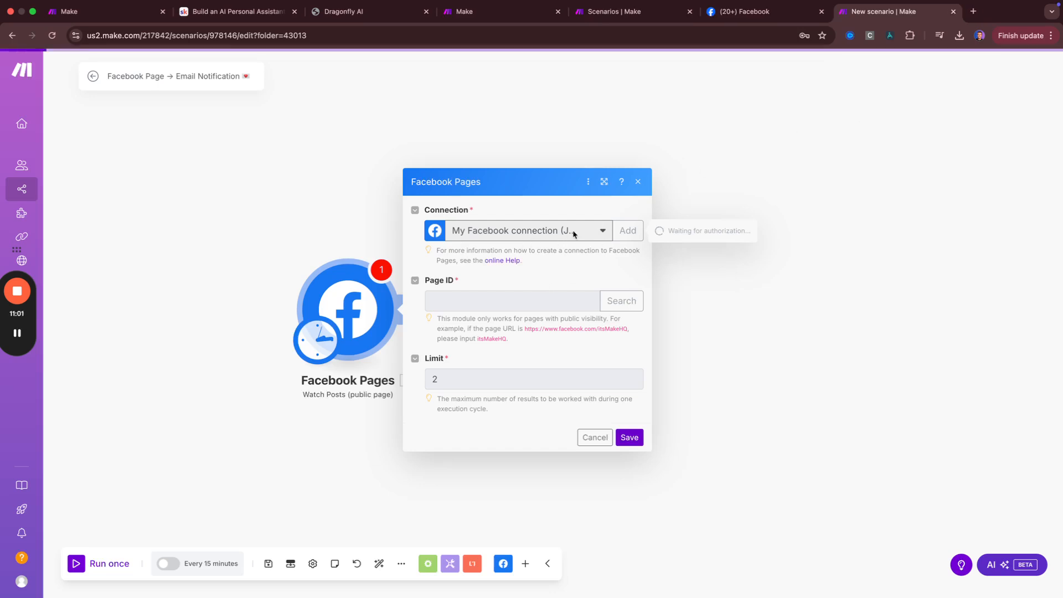
Reopen the Facebook Pages module, check the Page ID help, and grab the page address from Facebook
left_click(588, 438)
left_click(360, 289)
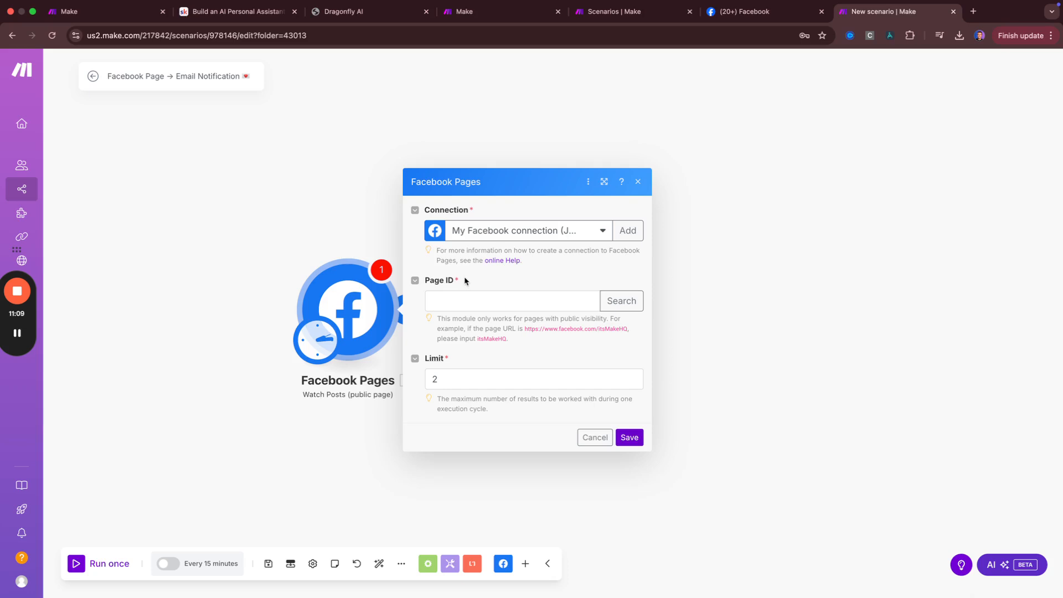
left_click(449, 299)
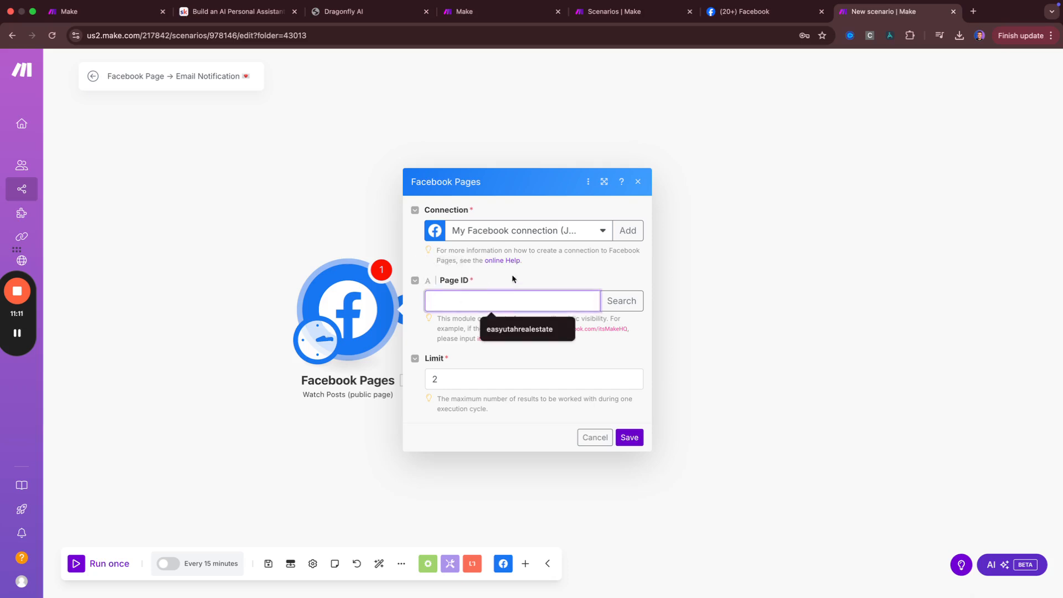
left_click_drag(440, 321, 518, 357)
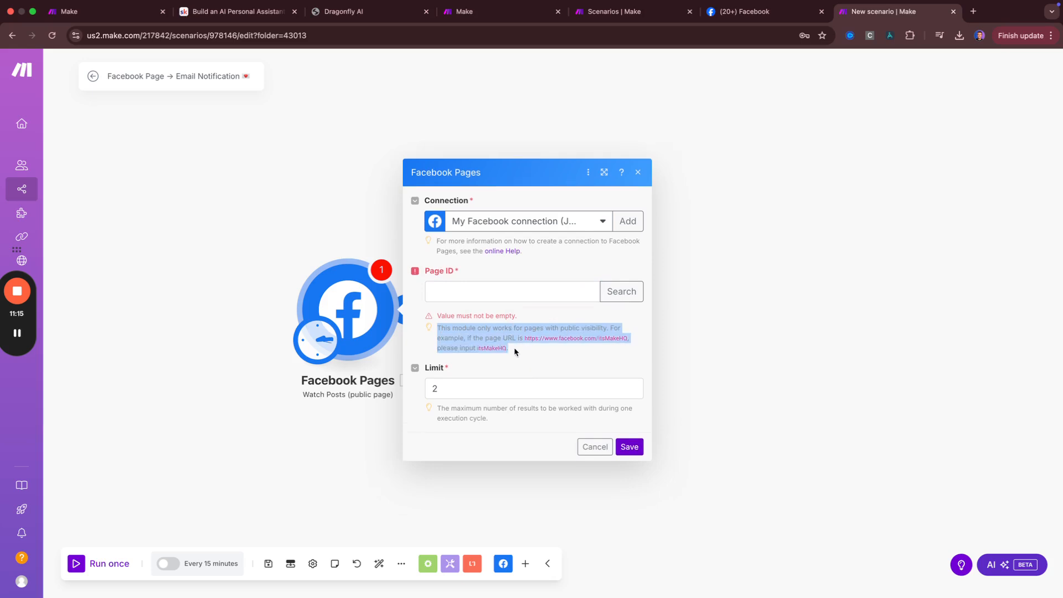
left_click(488, 292)
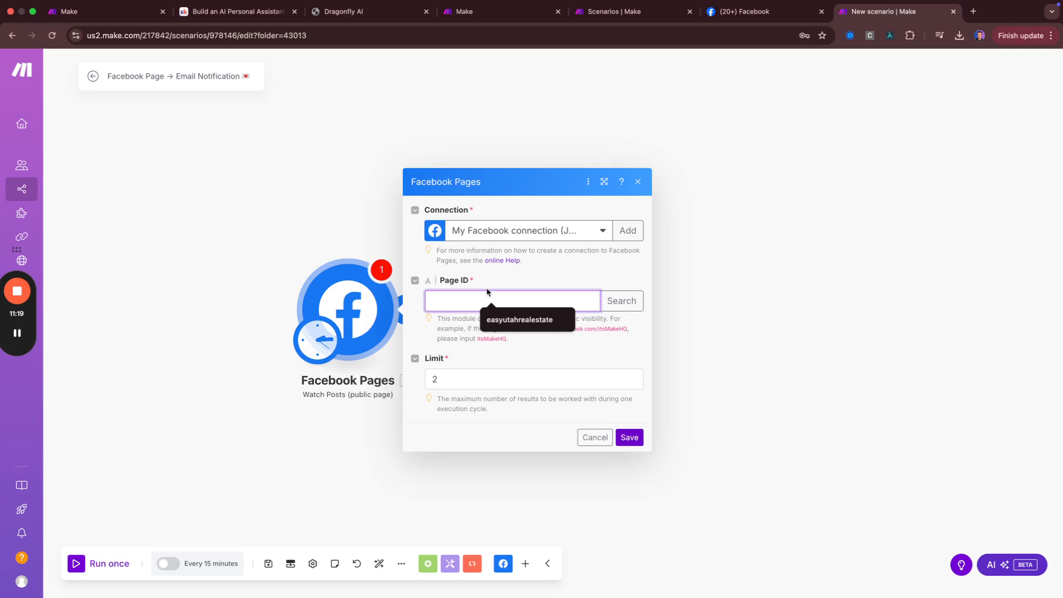
left_click(493, 281)
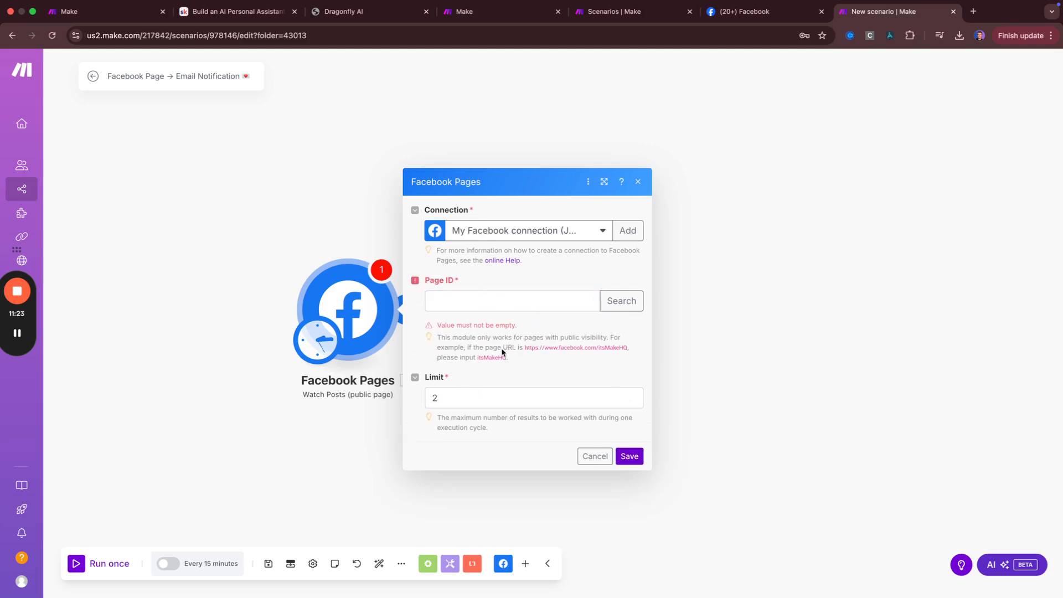
left_click_drag(523, 349, 627, 341)
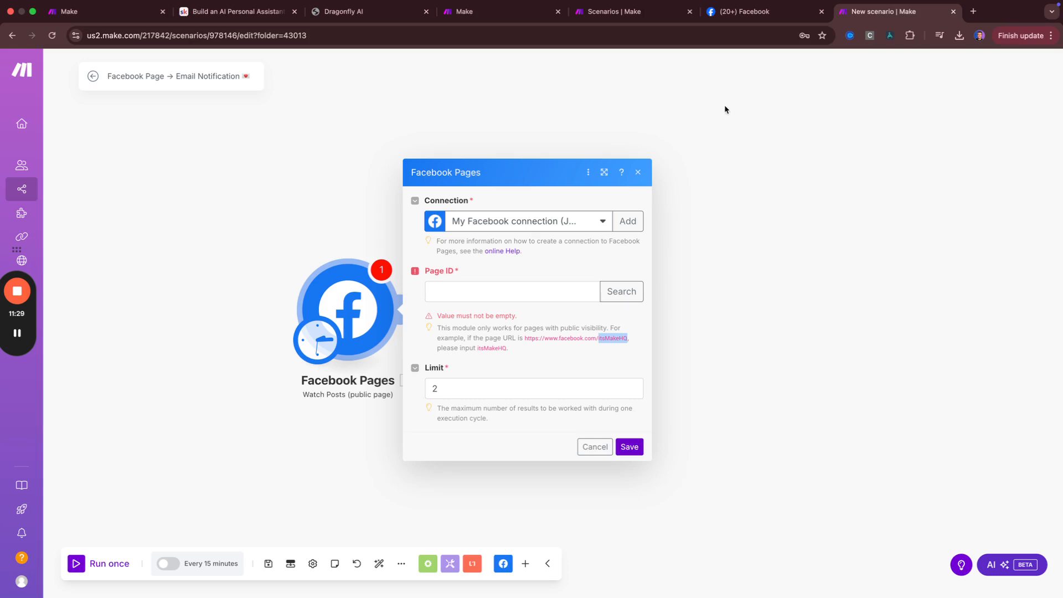
left_click(742, 11)
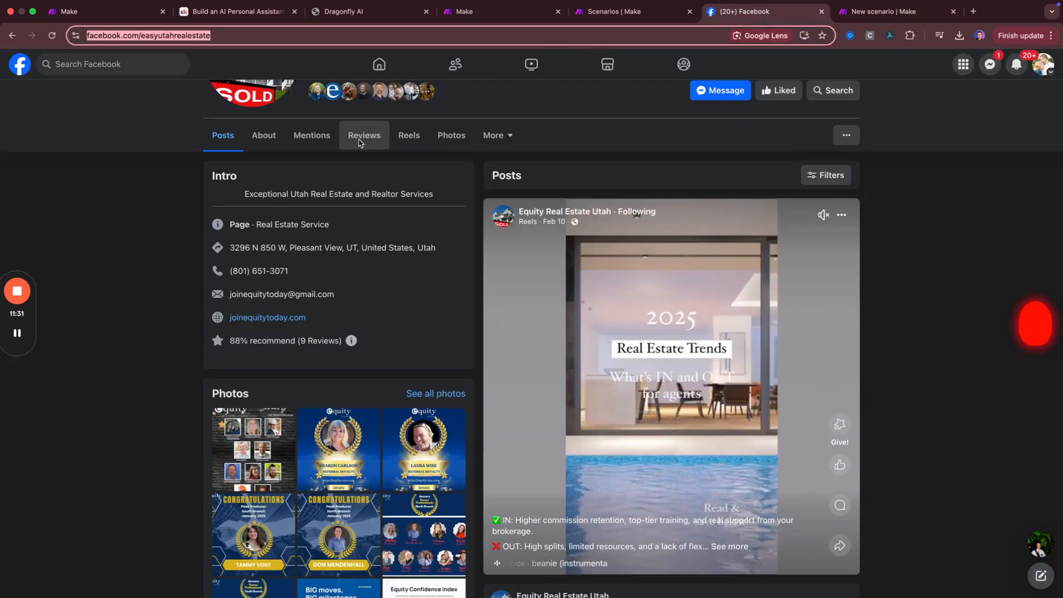
left_click(869, 17)
Set Page ID to easyutahrealestate and Limit to 3, then save starting from now on
left_click(448, 293)
key("super+v")
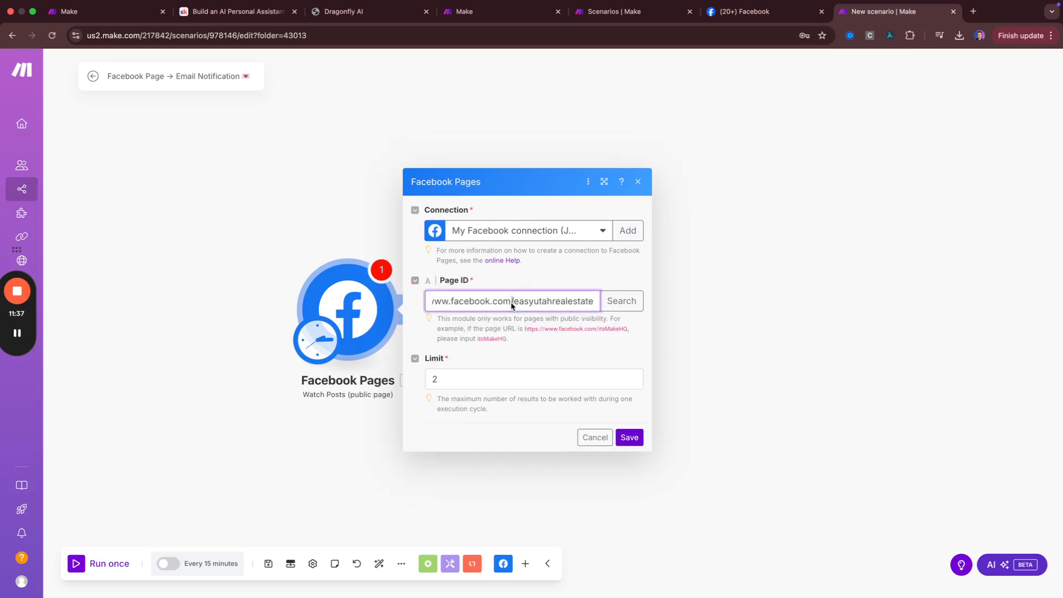
left_click_drag(513, 304, 380, 305)
key("BackSpace")
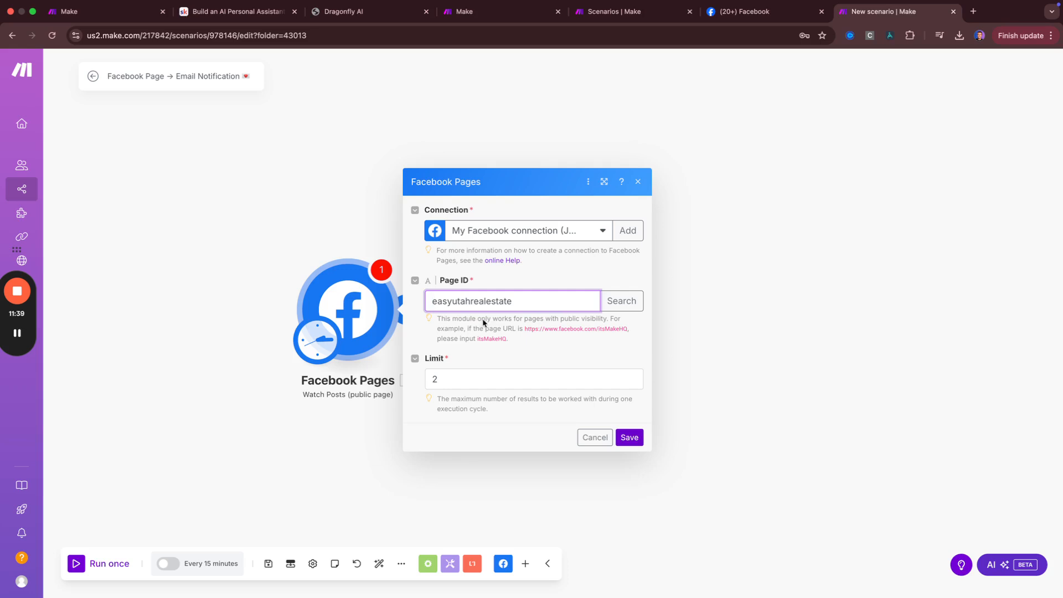
left_click(565, 376)
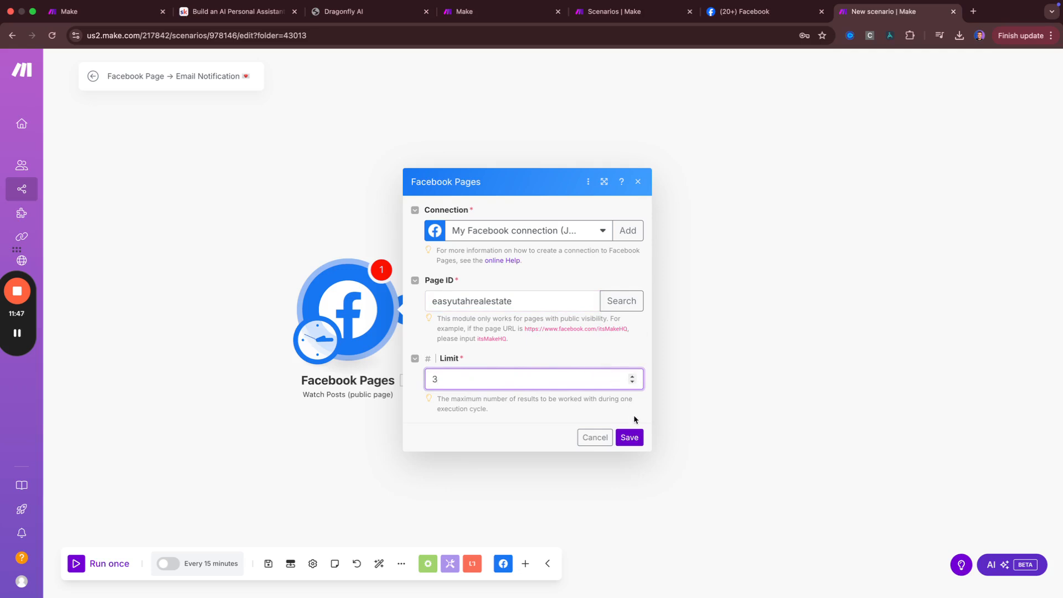
left_click(630, 437)
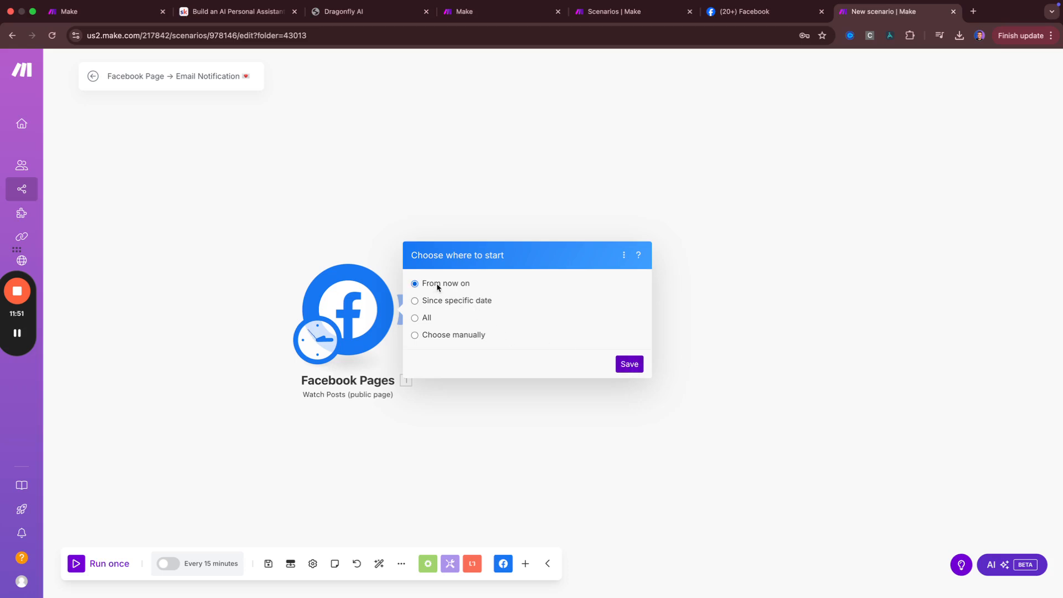
left_click(629, 363)
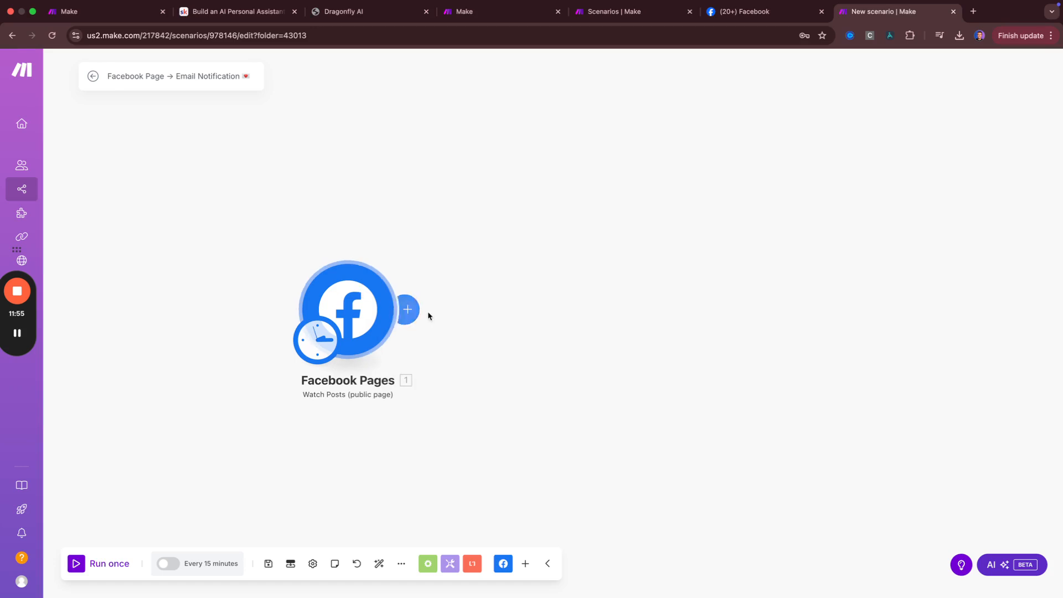
left_click(419, 312)
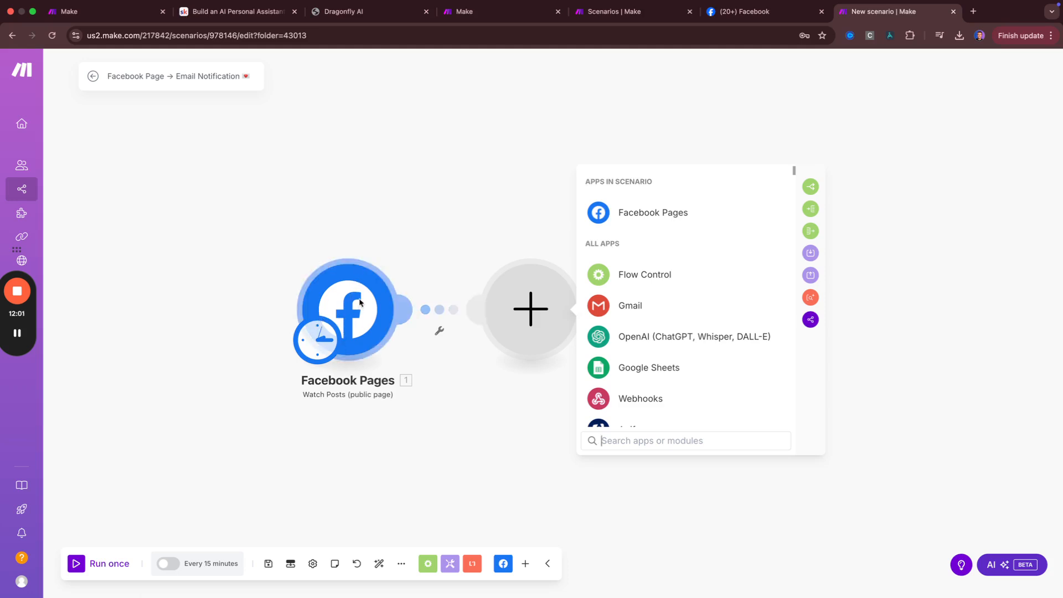
scroll(674, 327, "down", 15)
scroll(667, 328, "down", 15)
scroll(672, 305, "down", 15)
scroll(672, 304, "down", 15)
scroll(672, 304, "down", 7)
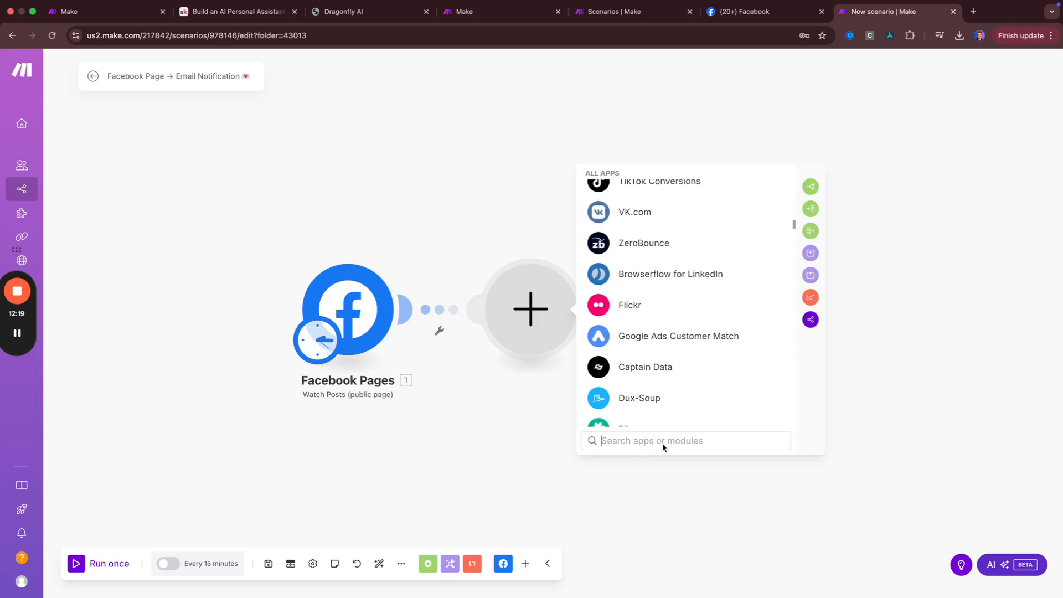
type("firef")
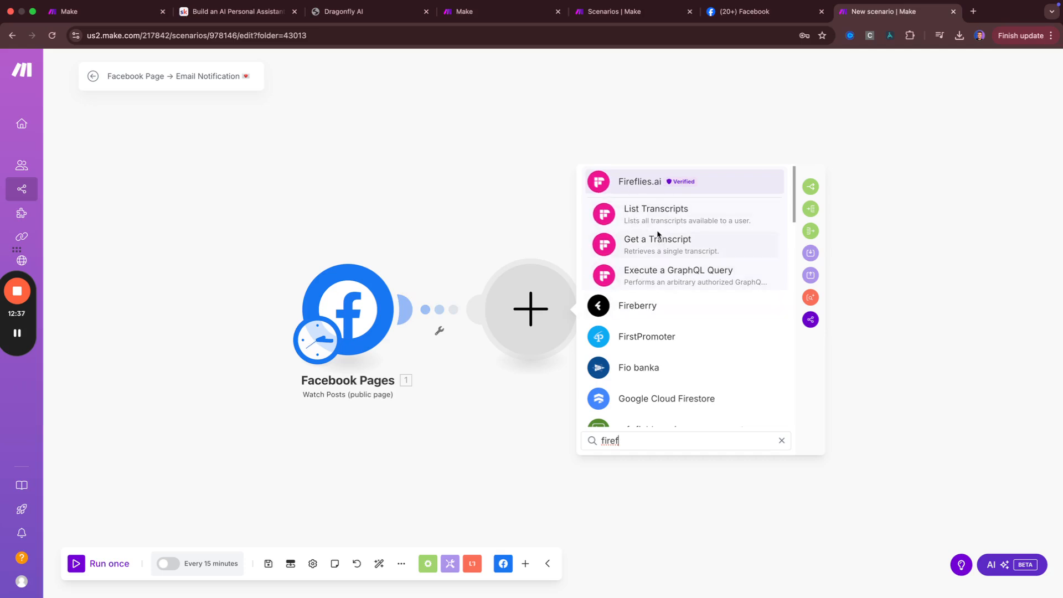
scroll(660, 239, "down", 2)
scroll(626, 232, "up", 2)
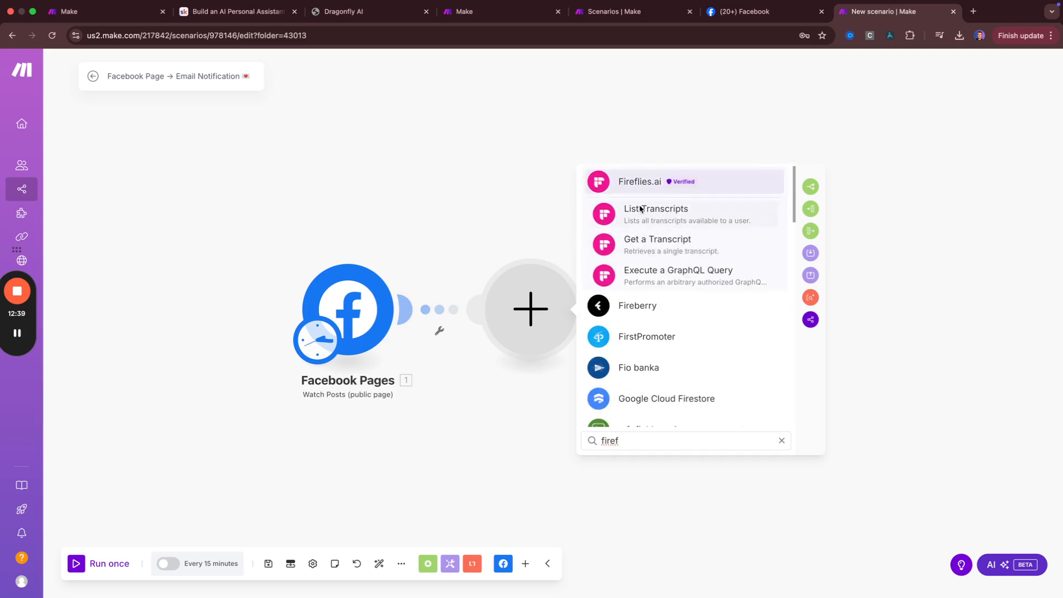
left_click(497, 203)
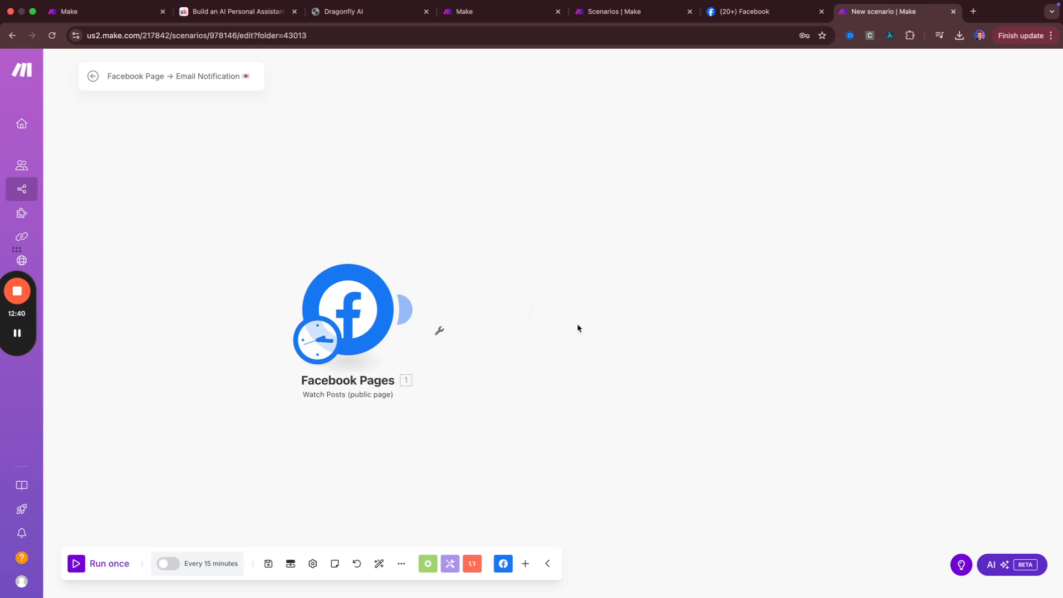
Search 'email' in the module picker and open the built-in Email app's action list
left_click(406, 309)
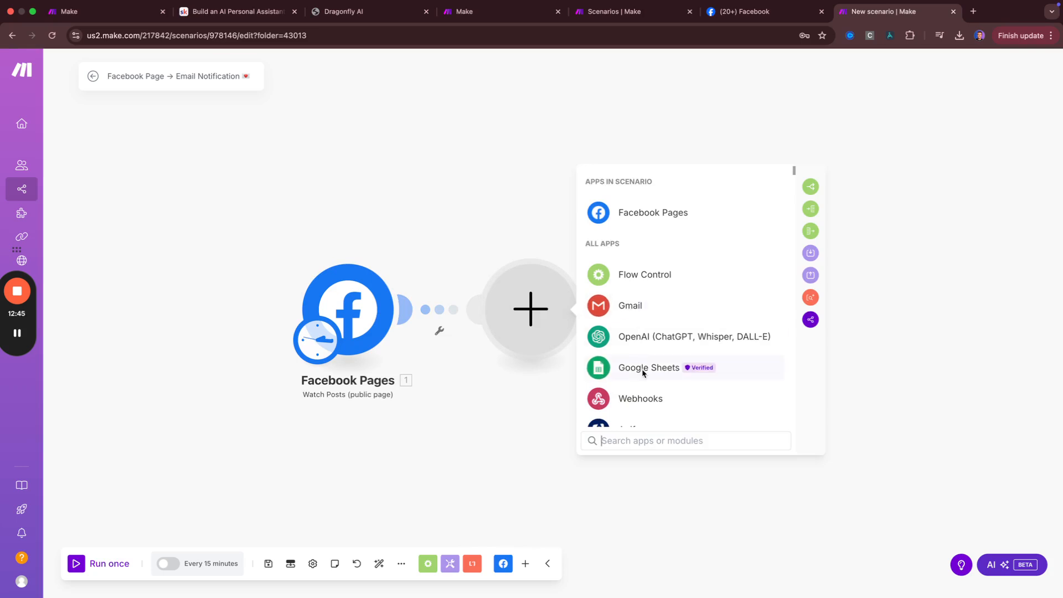
type("email")
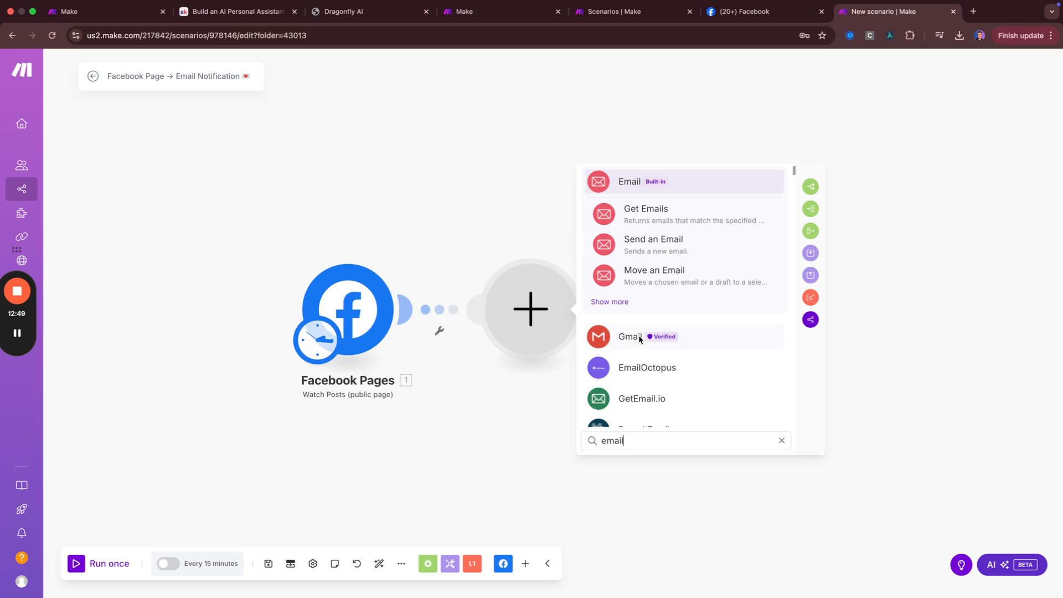
key("BackSpace")
key("BackSpace")
key("BackSpace")
key("BackSpace")
key("BackSpace")
type("outlo")
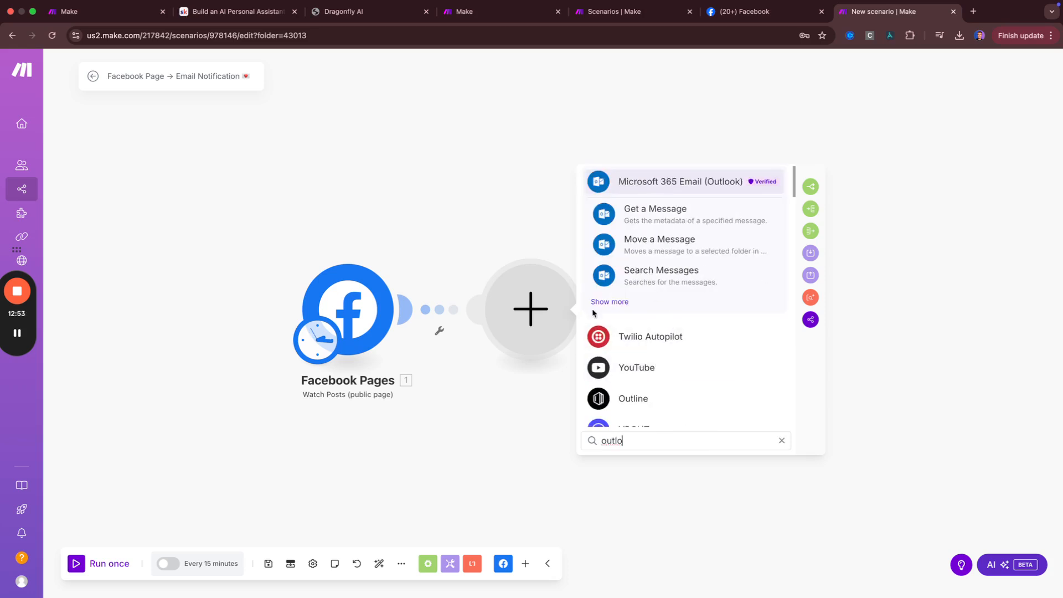
key("BackSpace")
key("BackSpace")
key("BackSpace")
key("BackSpace")
key("BackSpace")
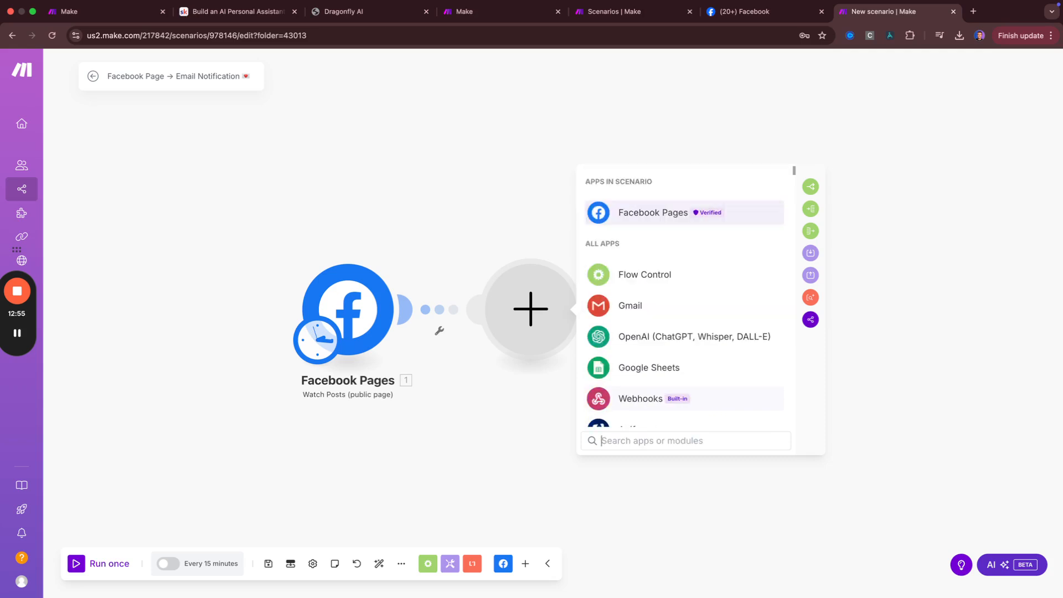
type("email")
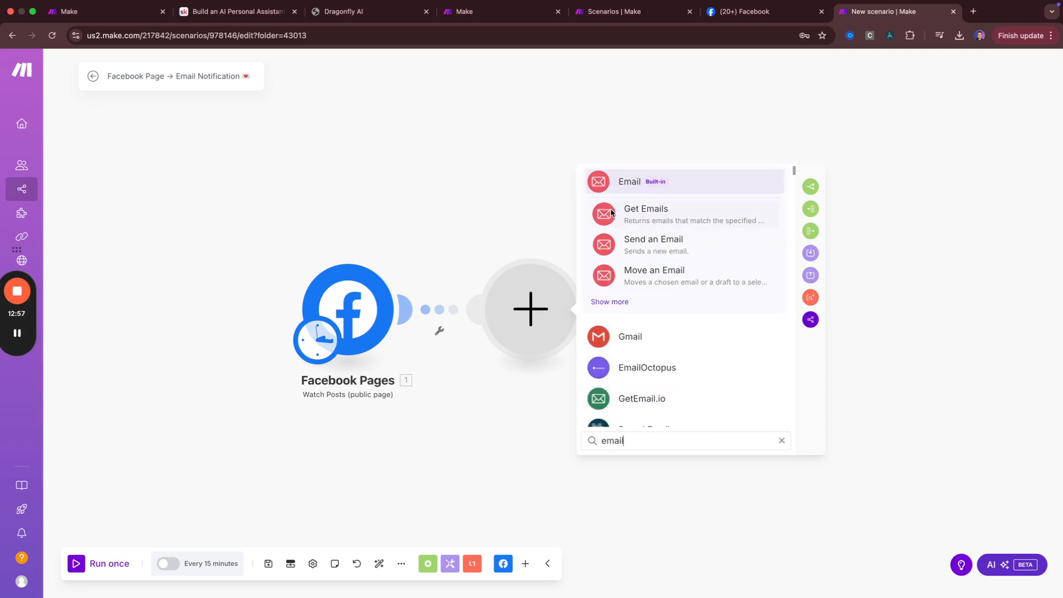
left_click(618, 191)
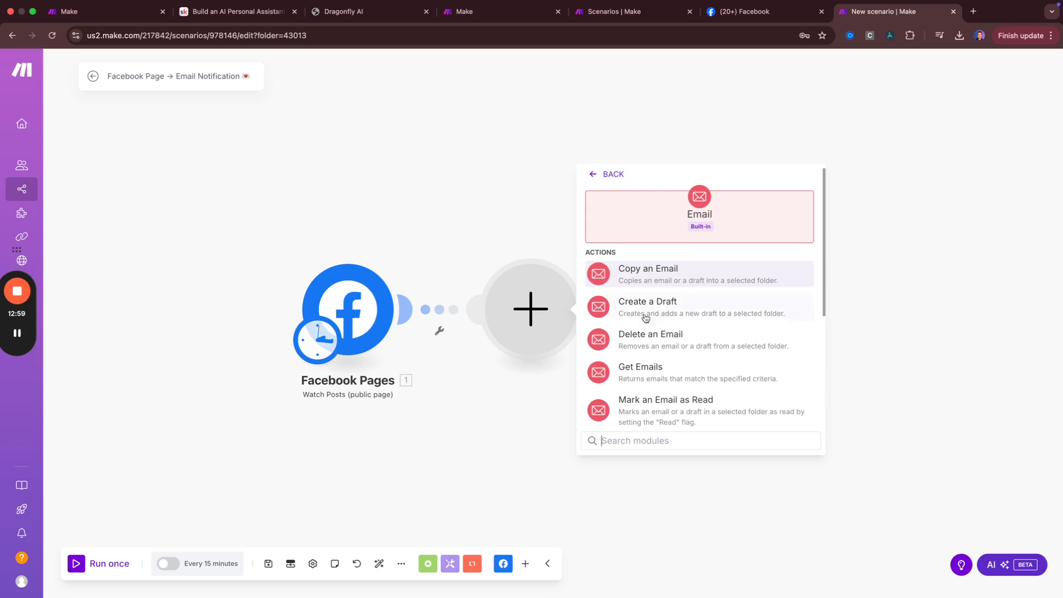
scroll(633, 321, "down", 5)
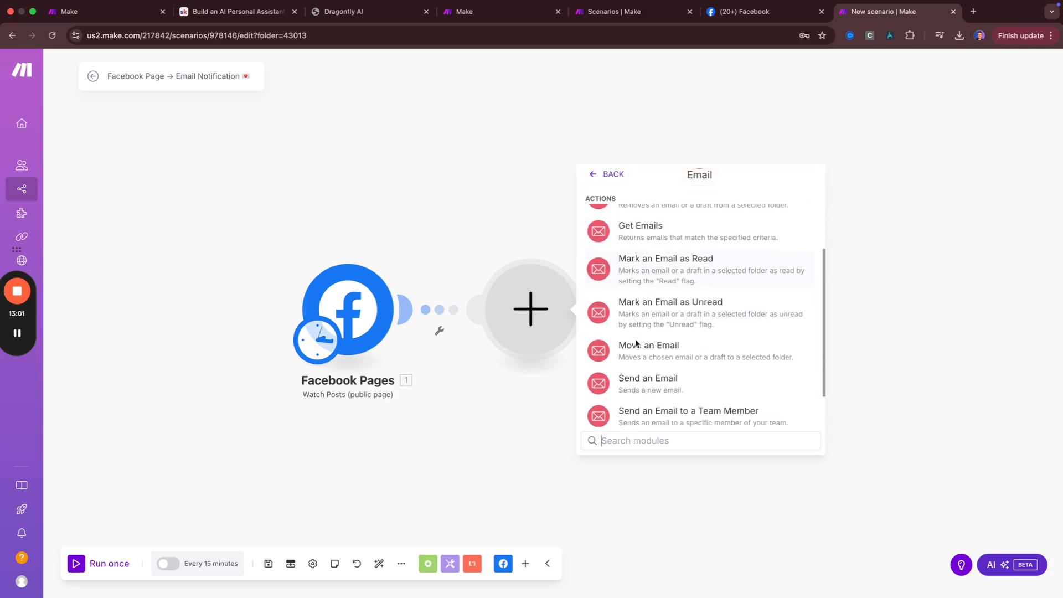
Add a Send an Email module and start a new Others (SMTP) connection with provider Other
left_click(649, 327)
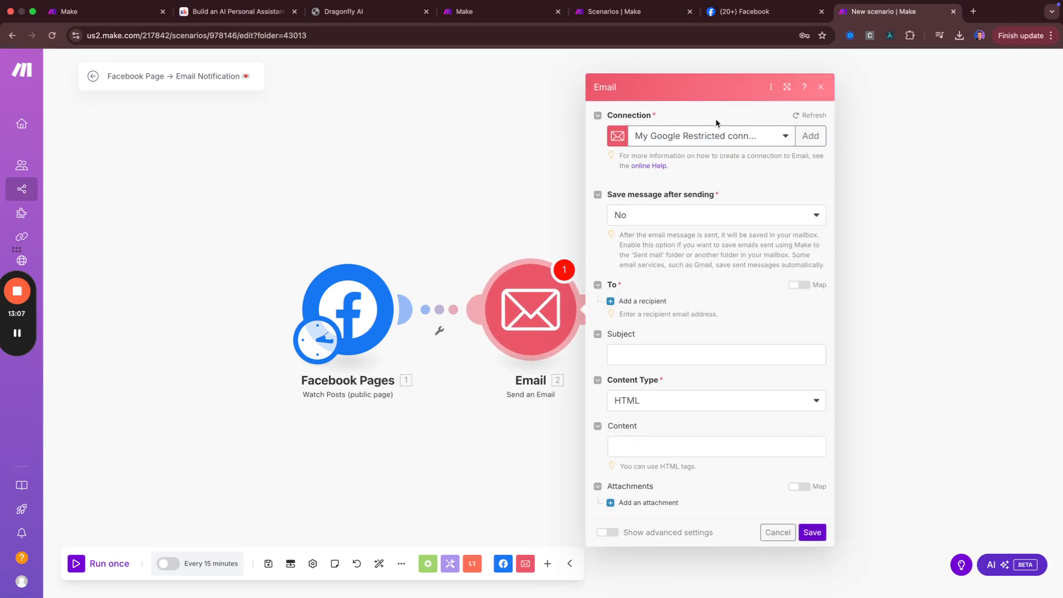
left_click(808, 142)
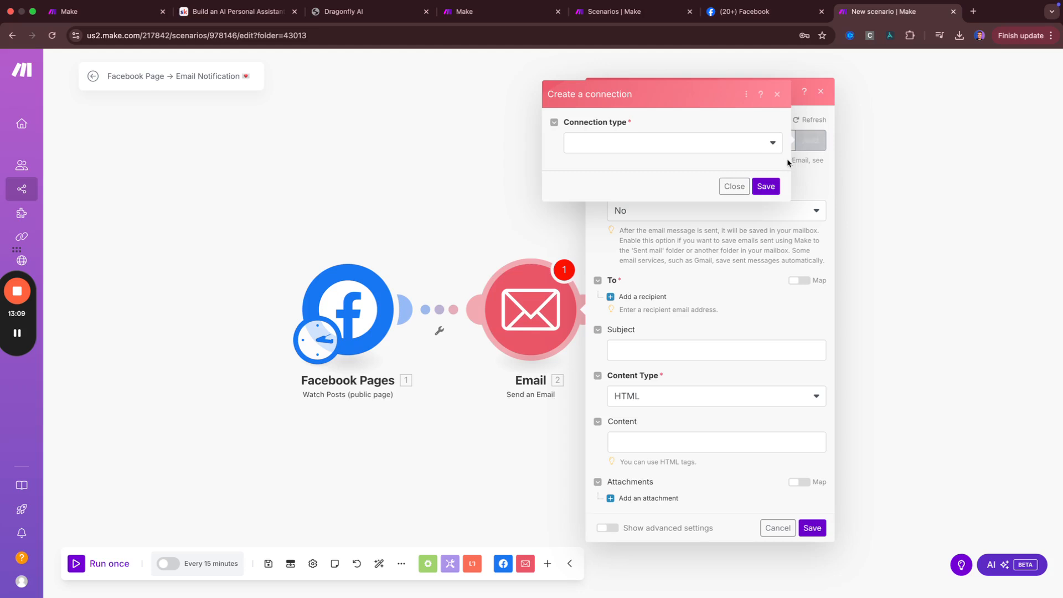
left_click(697, 146)
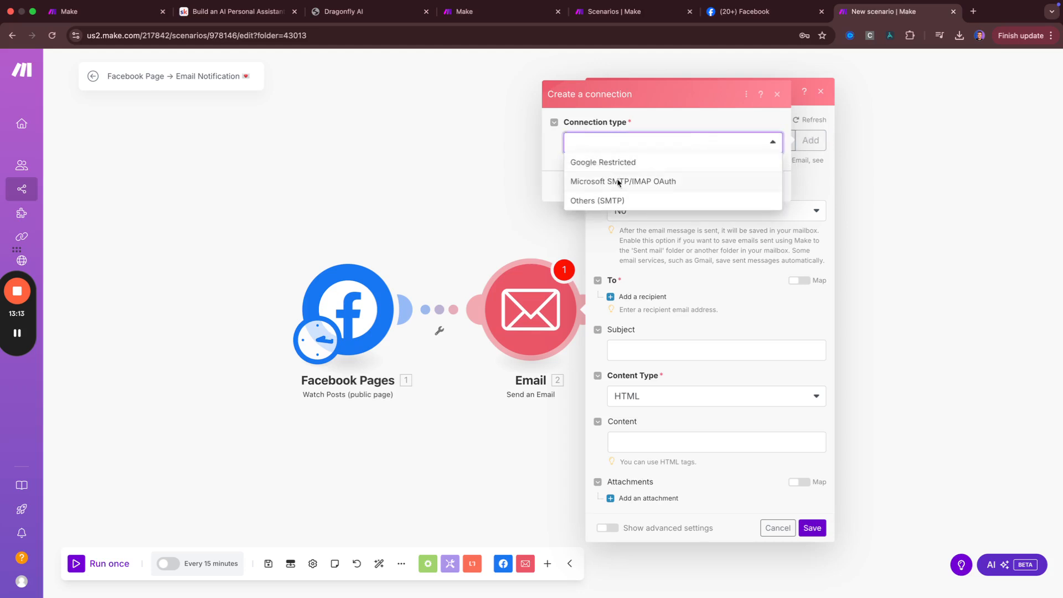
left_click(619, 202)
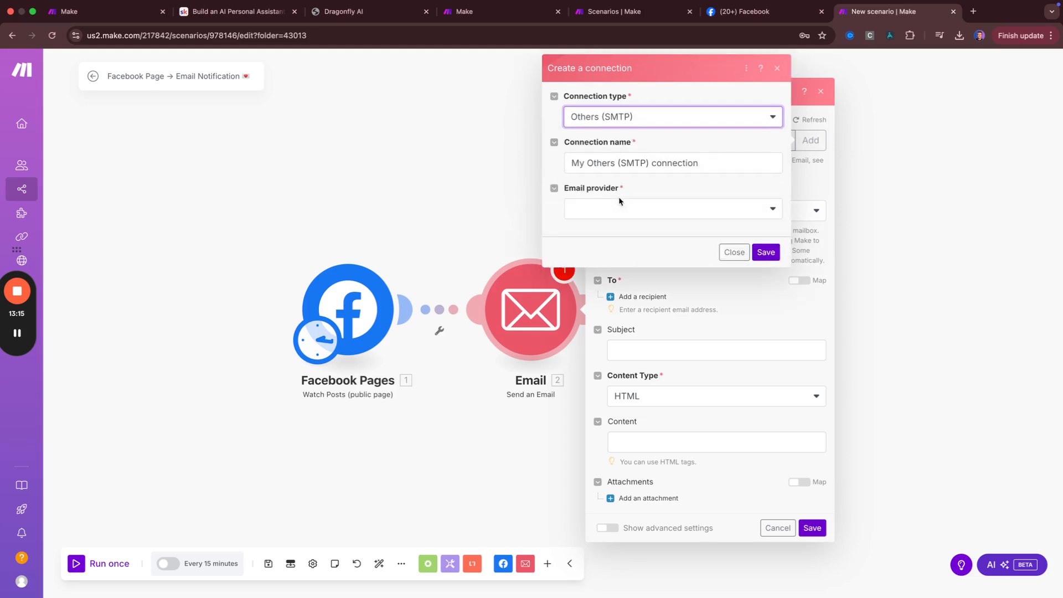
left_click(617, 209)
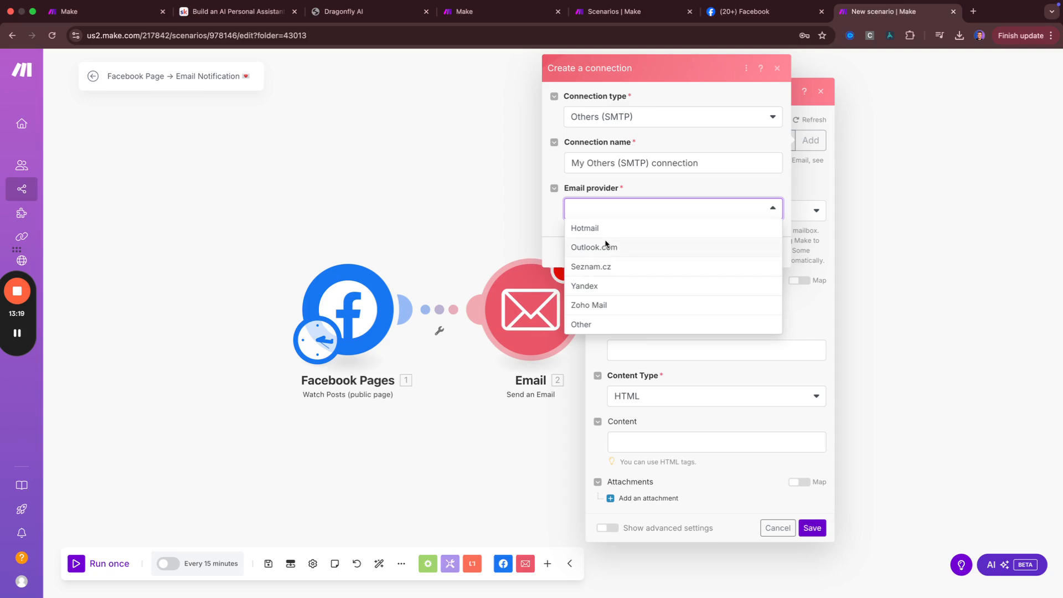
left_click(591, 324)
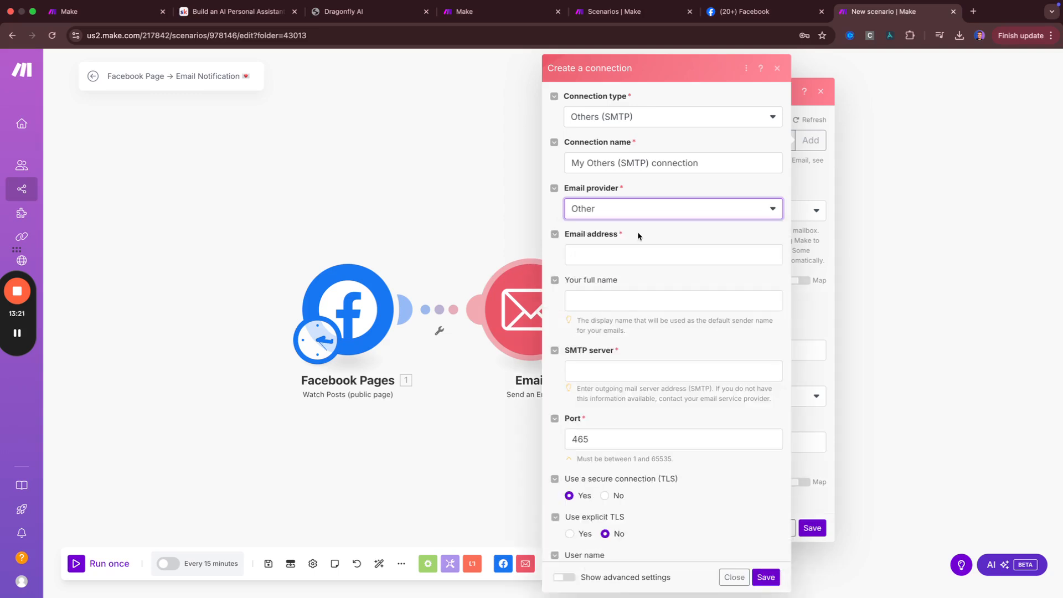
scroll(601, 238, "down", 1)
left_click(609, 320)
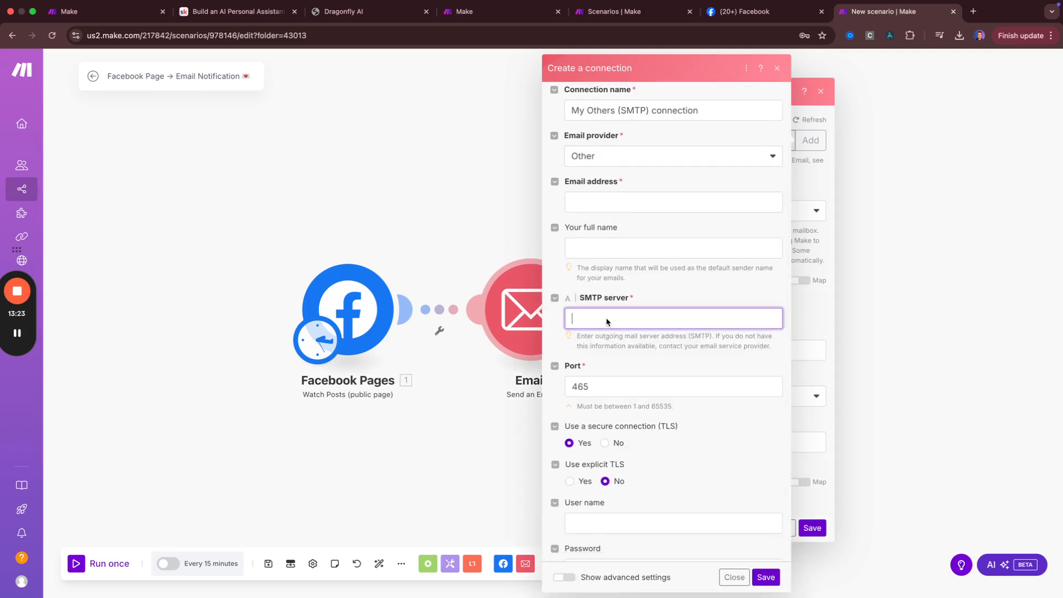
scroll(609, 371, "down", 1)
scroll(643, 357, "up", 2)
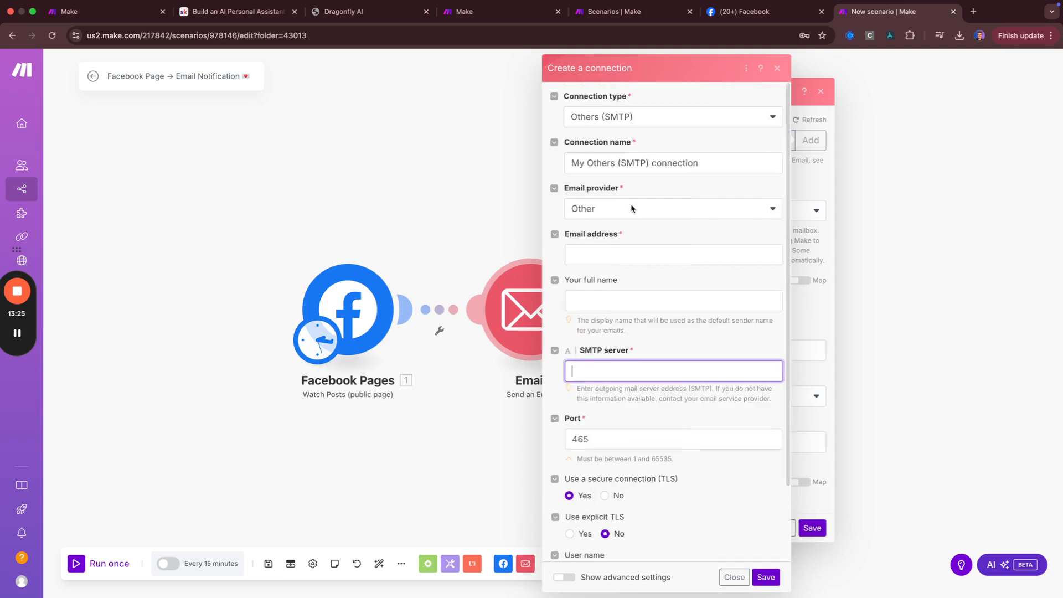
Abandon the SMTP connection and keep the existing Google Restricted connection in the enlarged settings
left_click(636, 121)
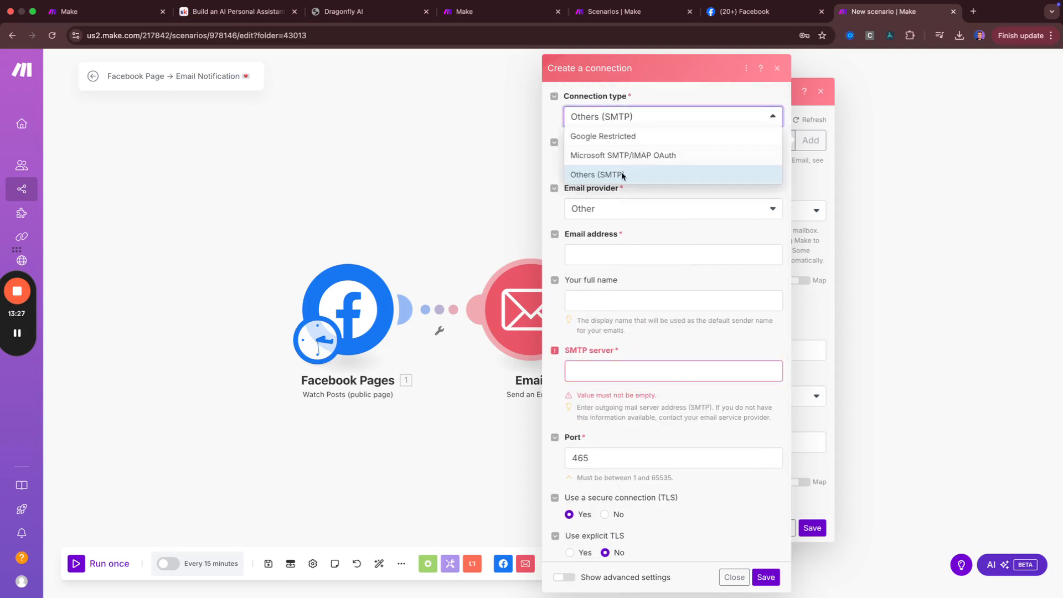
left_click(621, 179)
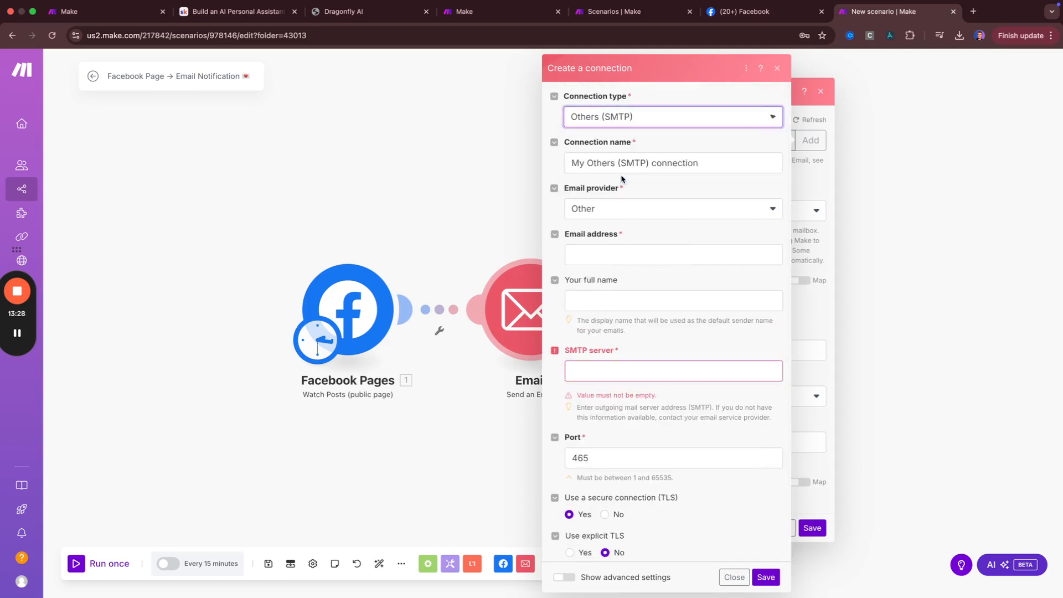
left_click(626, 205)
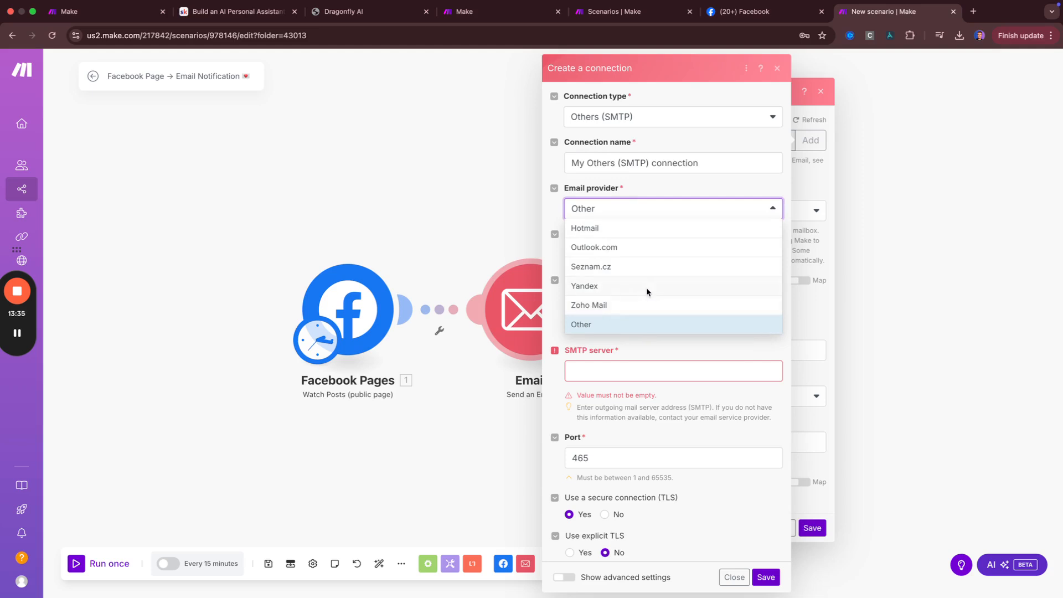
left_click(709, 139)
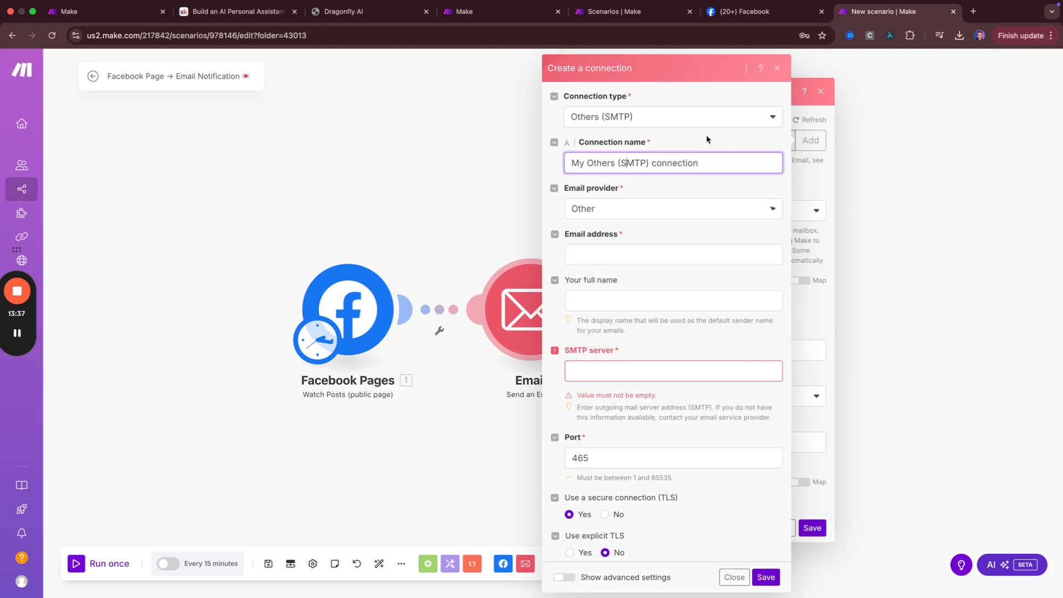
left_click(778, 69)
left_click(722, 144)
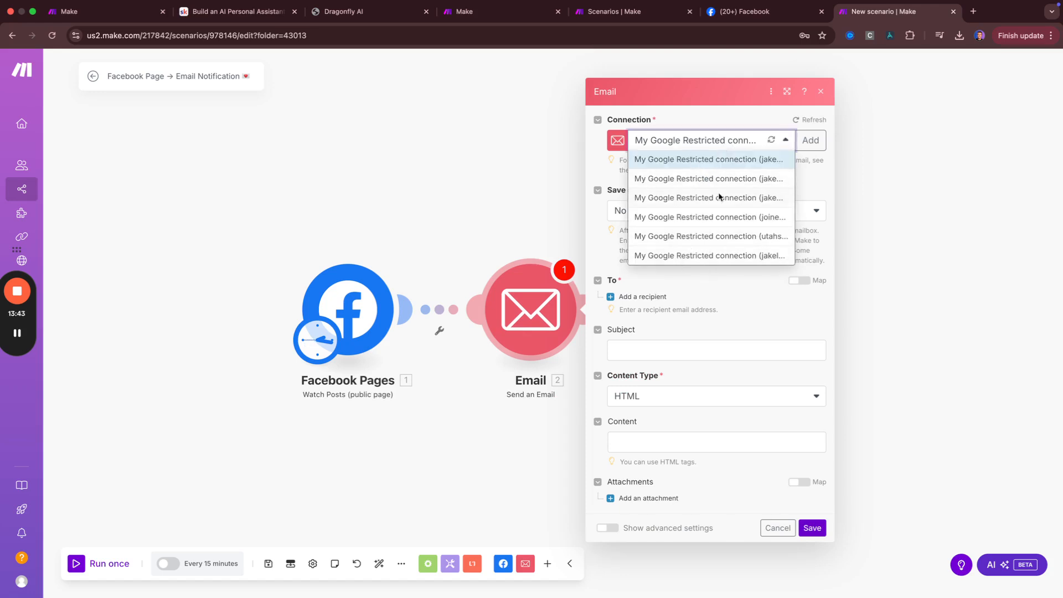
left_click(787, 92)
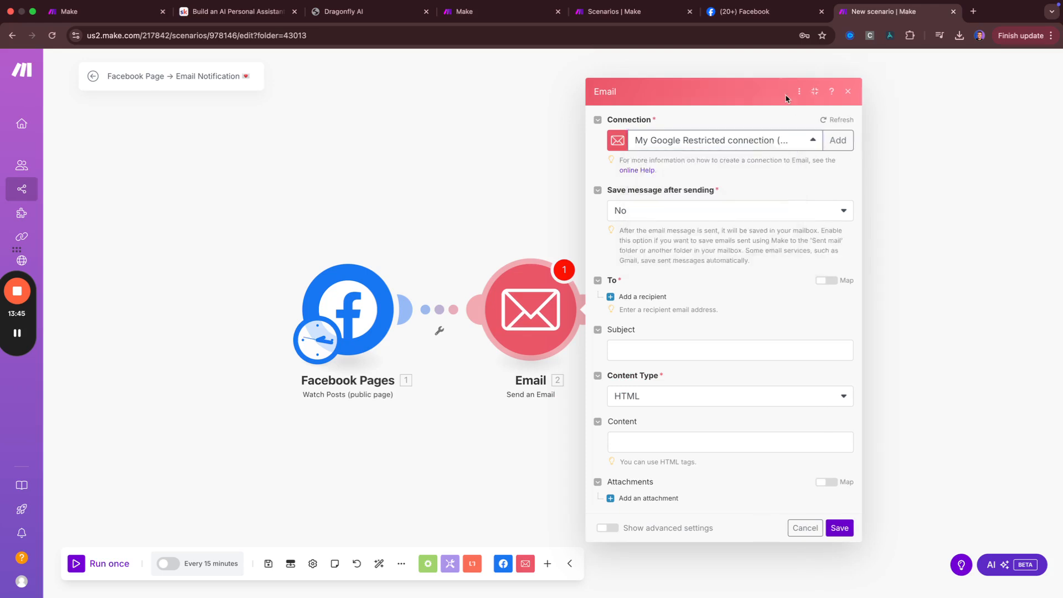
left_click(756, 152)
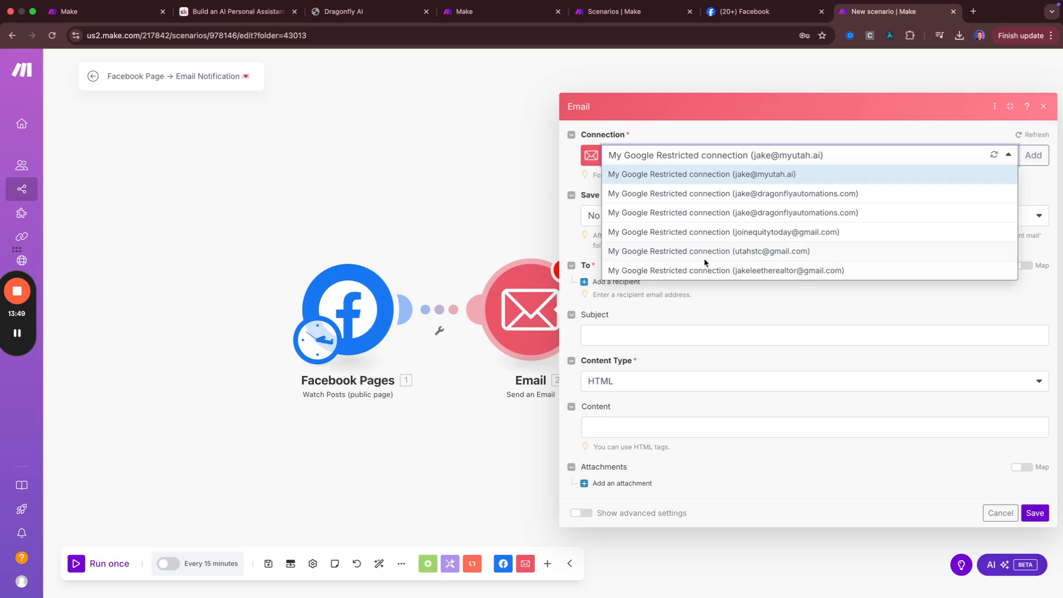
Switch the email step to the second Google Restricted connection
left_click(719, 115)
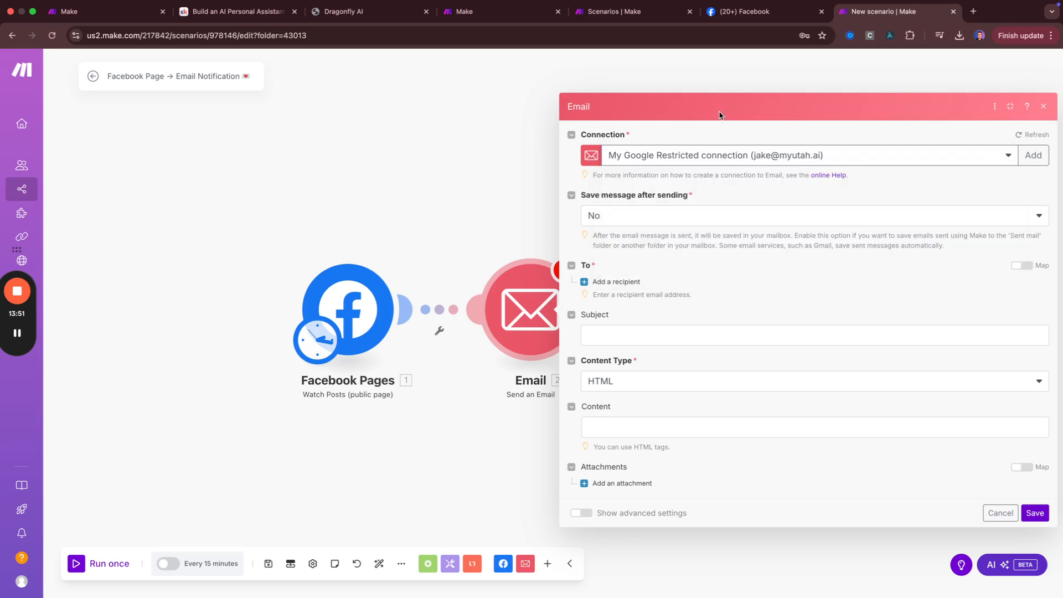
left_click(706, 157)
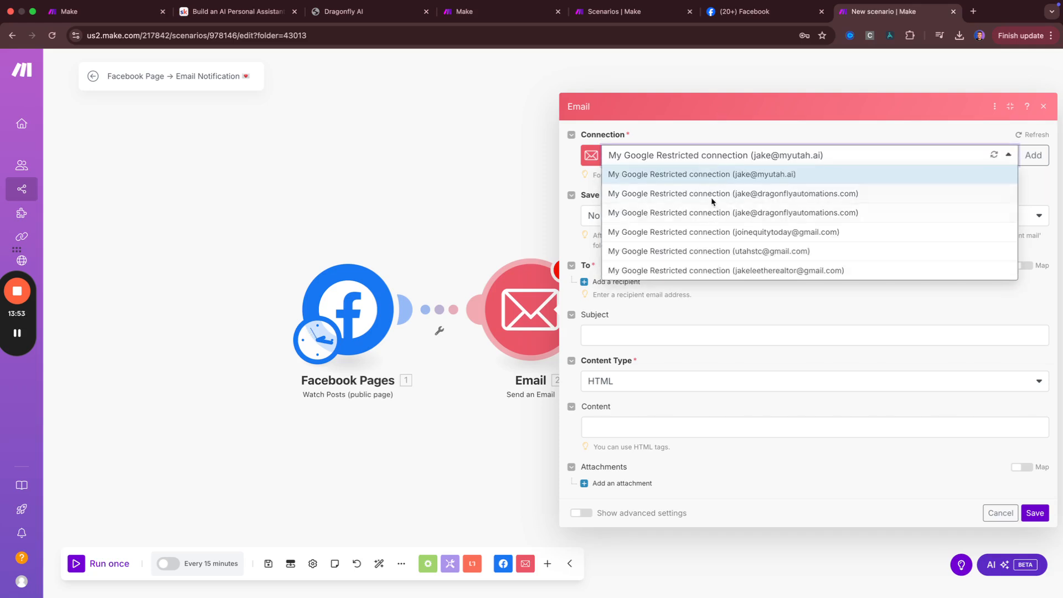
left_click(713, 198)
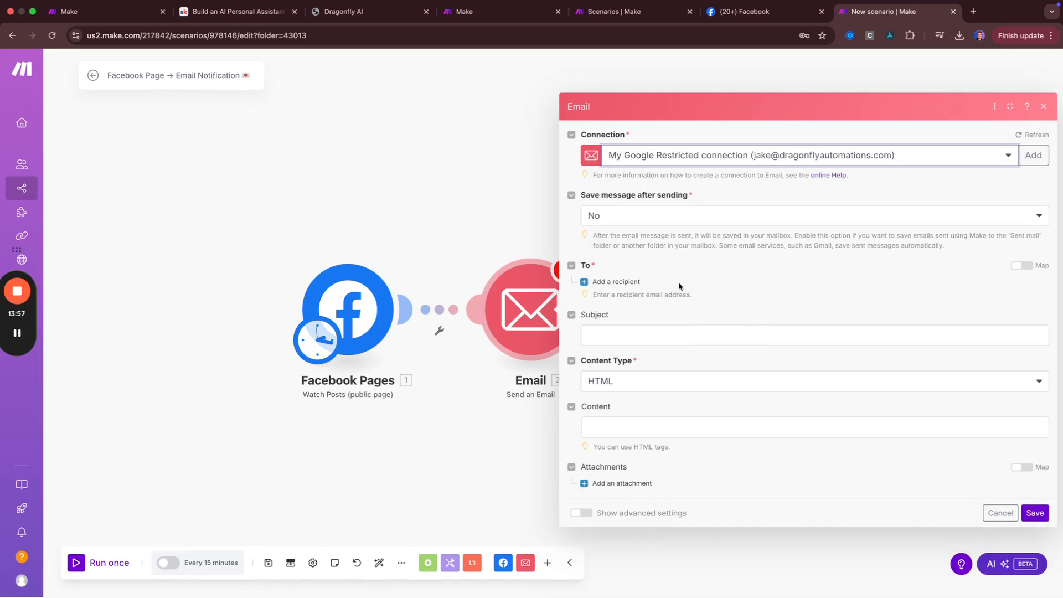
Add the recipient's e-mail address and set the subject to 'New Post on Public Equity FB Page'
left_click(616, 282)
left_click(650, 284)
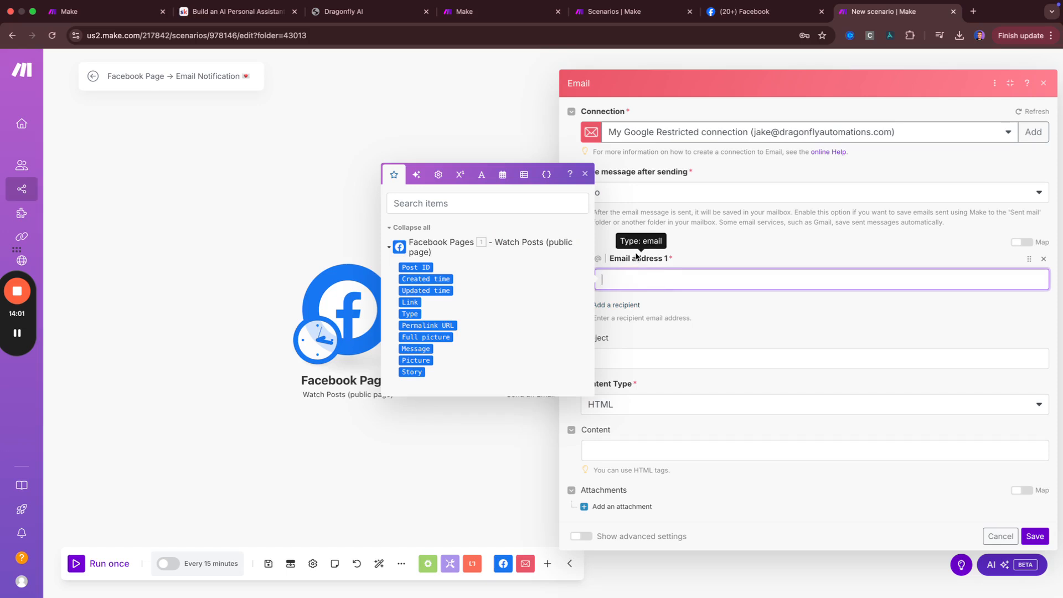
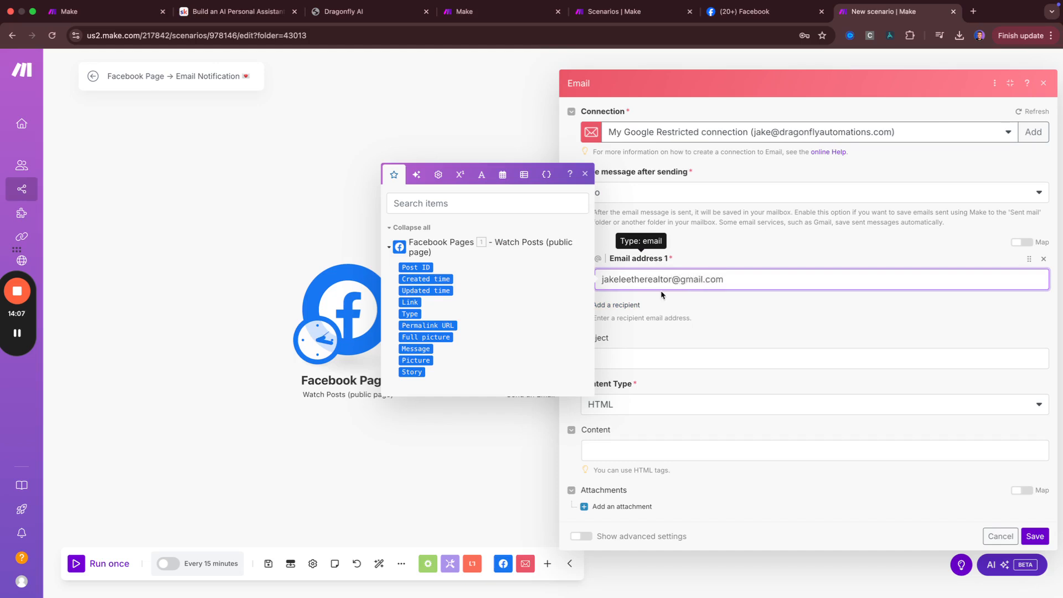
left_click(668, 349)
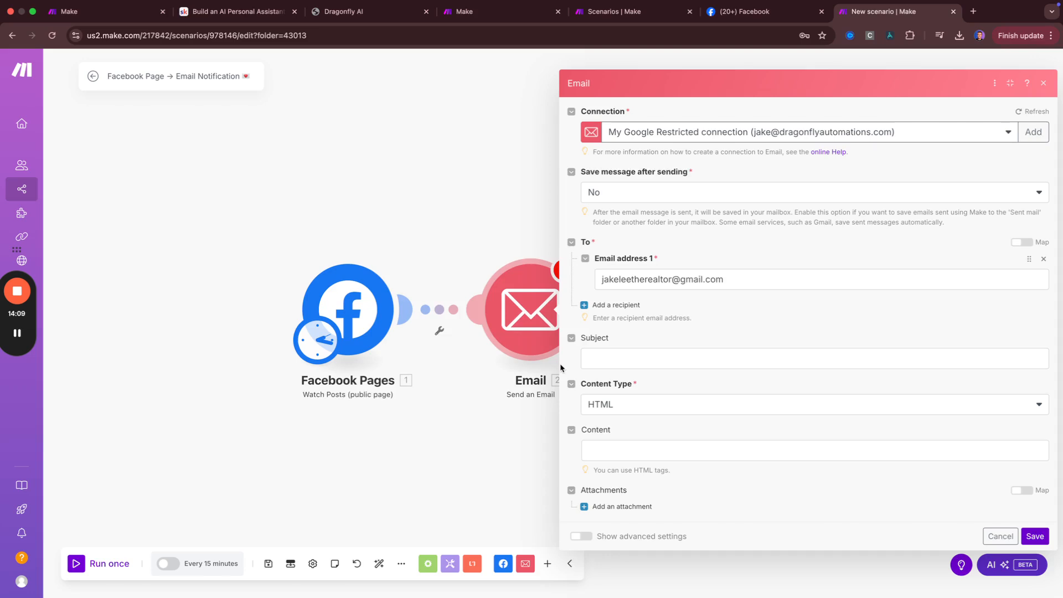
left_click(584, 358)
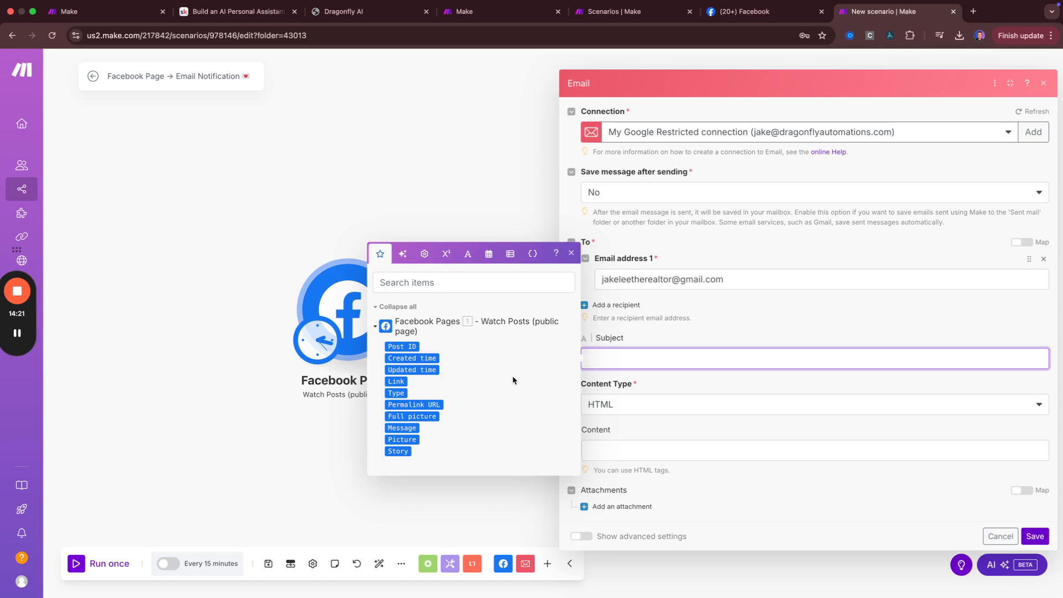
type("New Post on Public Equity FB Page")
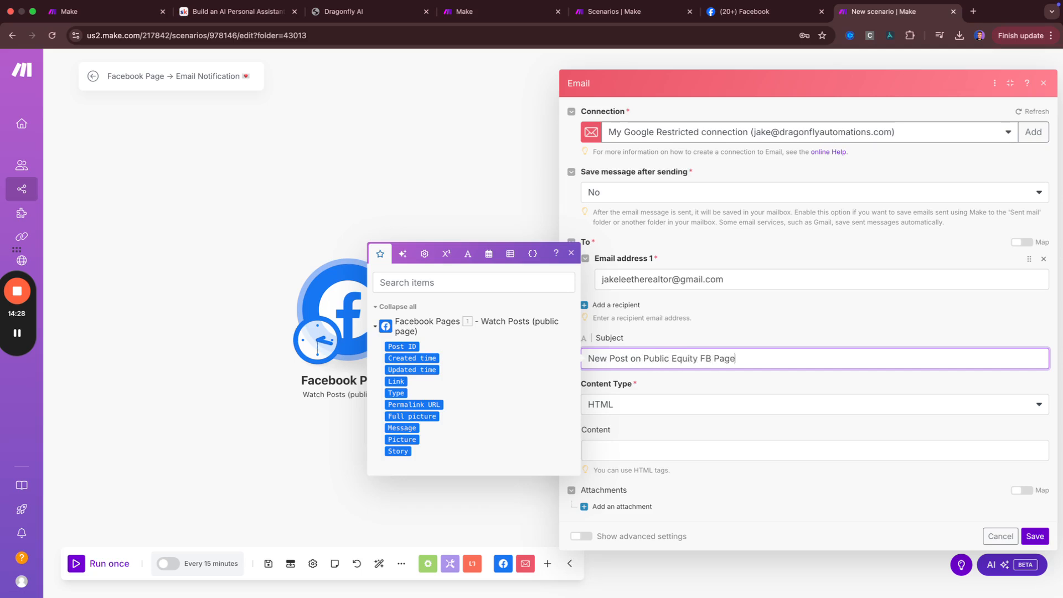
Try HTML content type with a '<br>' and '<a href' body, then delete that HTML again
left_click(650, 385)
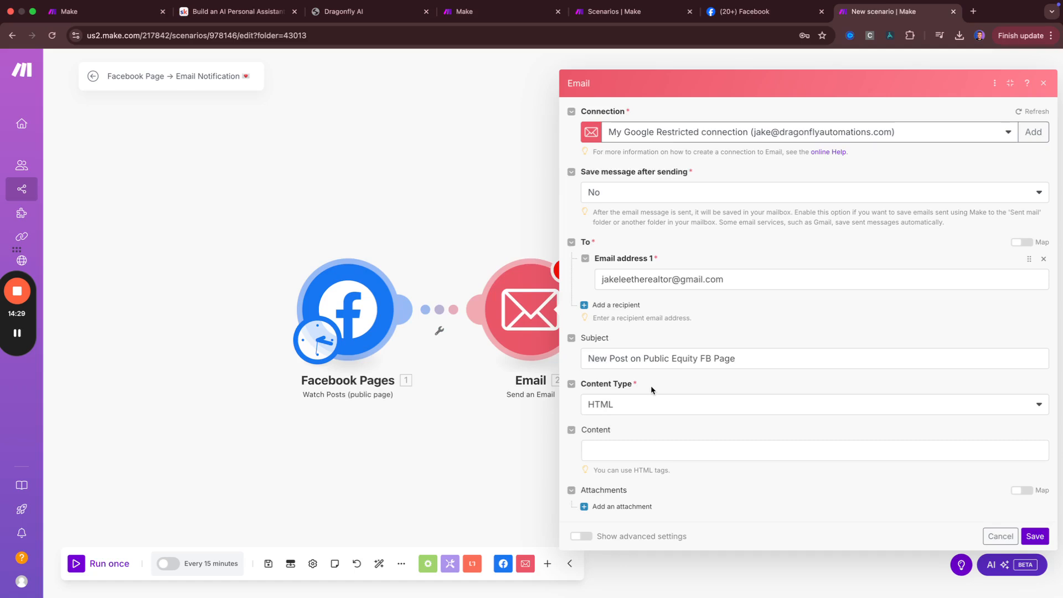
left_click(630, 405)
left_click(620, 437)
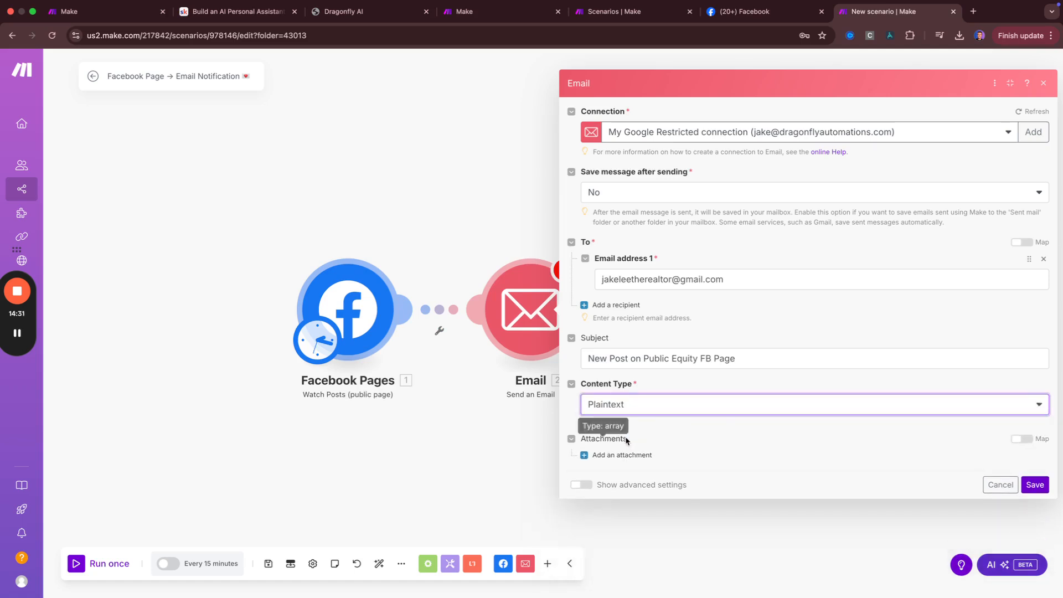
left_click(612, 459)
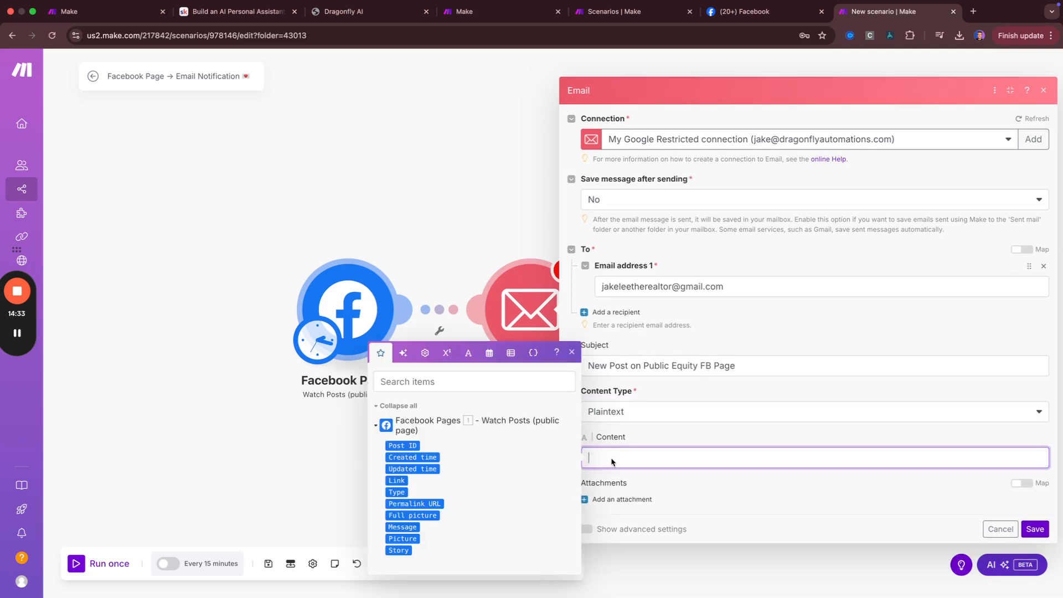
left_click(649, 404)
left_click(650, 409)
left_click(636, 430)
left_click(618, 451)
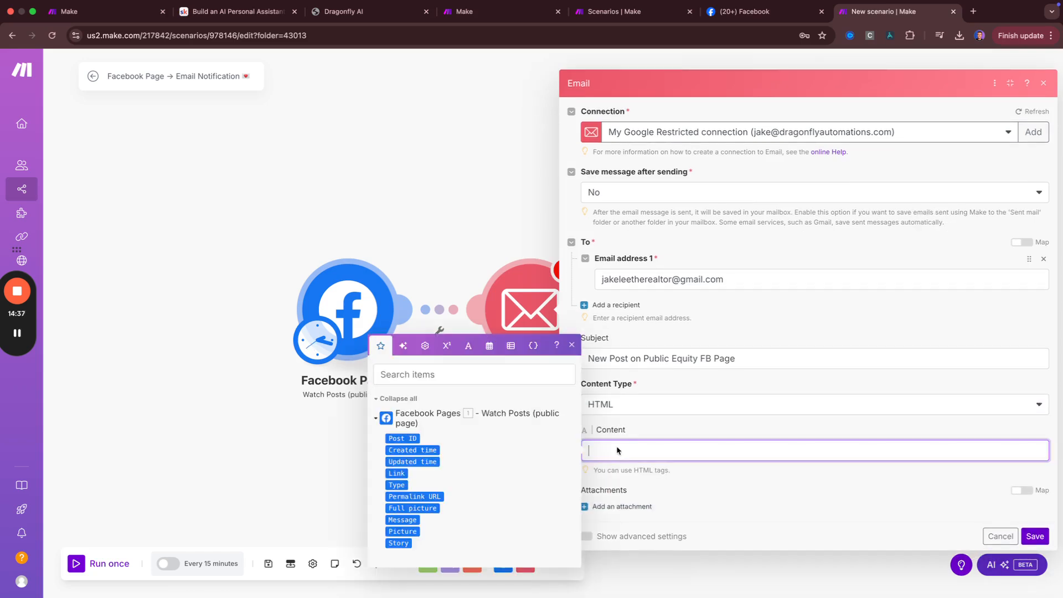
type("<br>")
key("Return")
type("<")
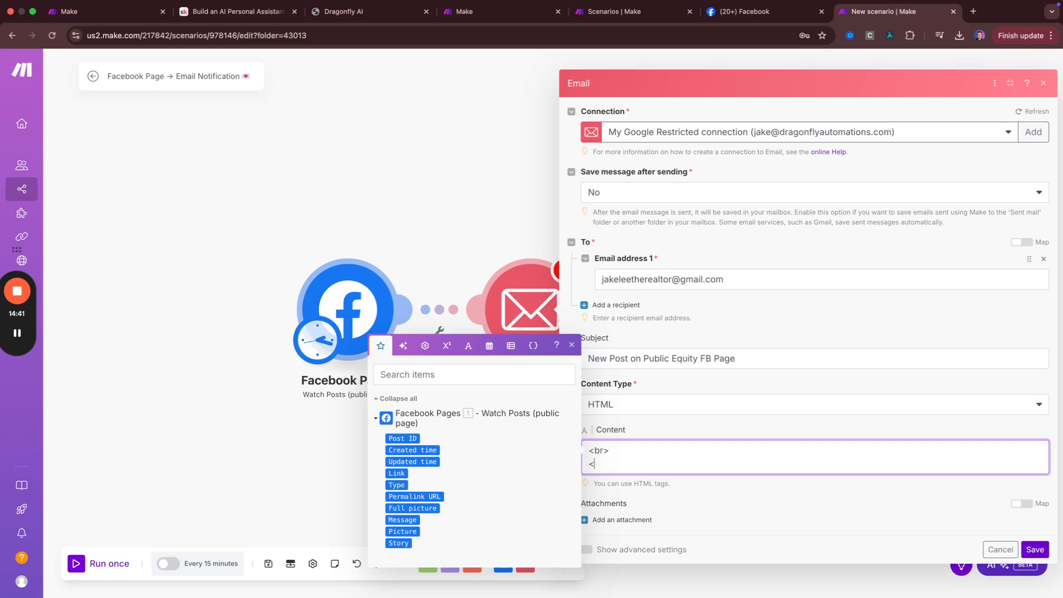
type("a href =\"")
left_click_drag(649, 462, 587, 444)
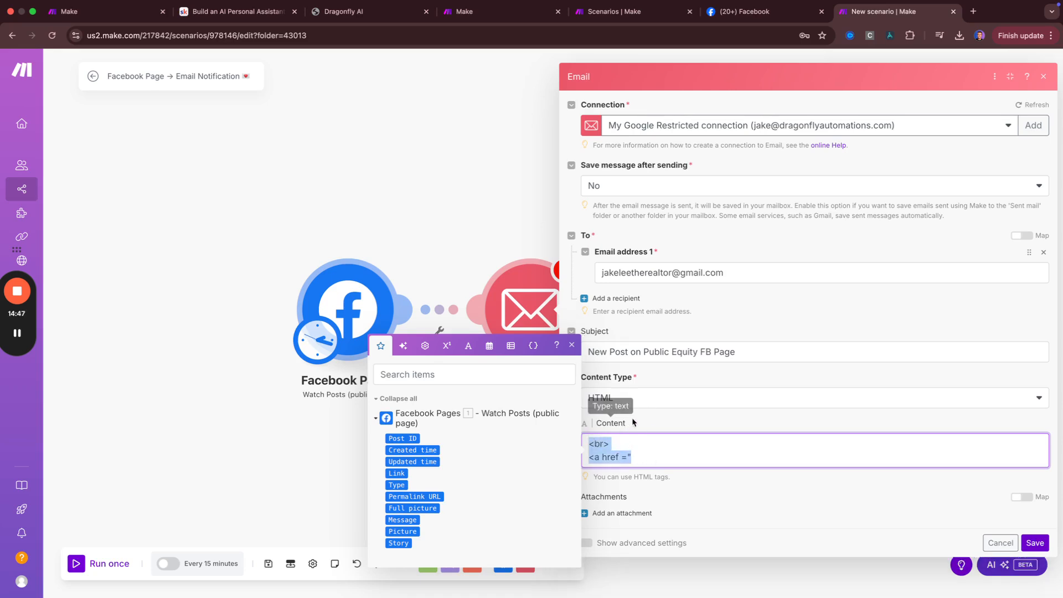
key("BackSpace")
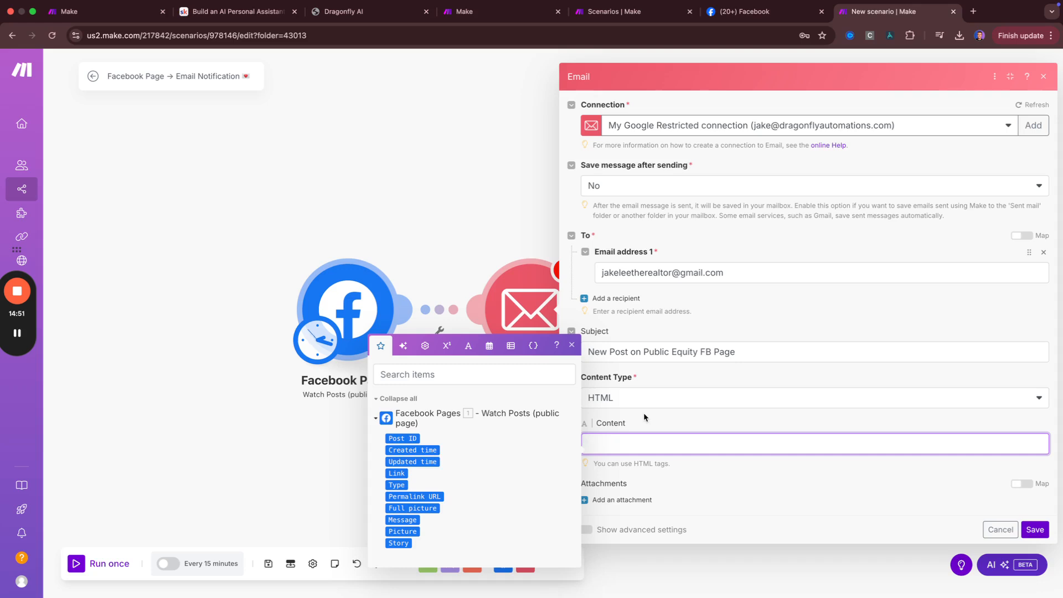
left_click(640, 416)
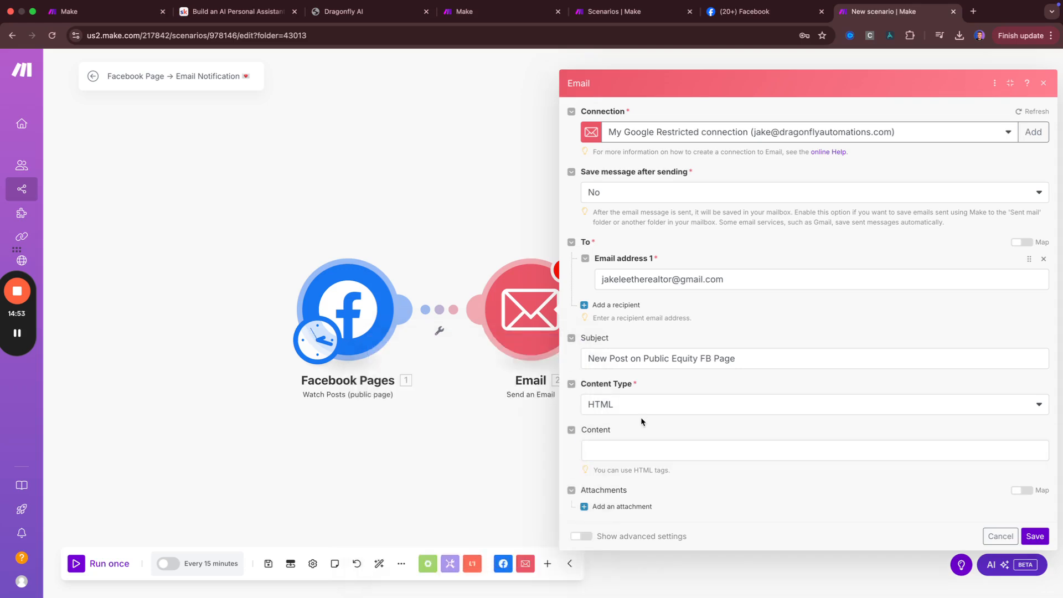
left_click(612, 450)
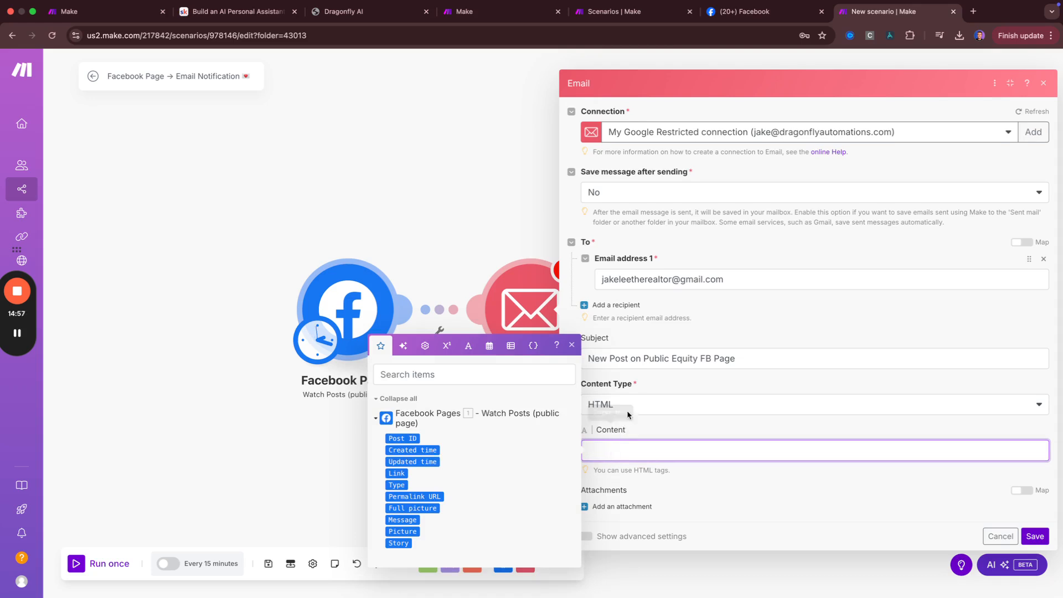
Set Content Type to Plaintext, body 'Link:' Permalink URL and 'Image:' Full picture, and save
left_click(626, 411)
left_click(623, 443)
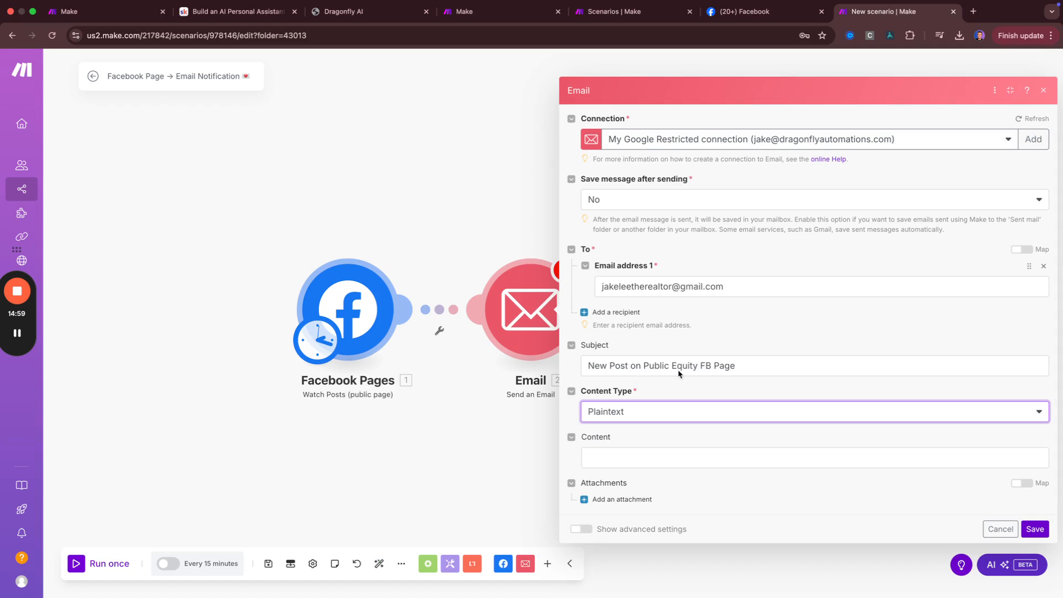
left_click(613, 461)
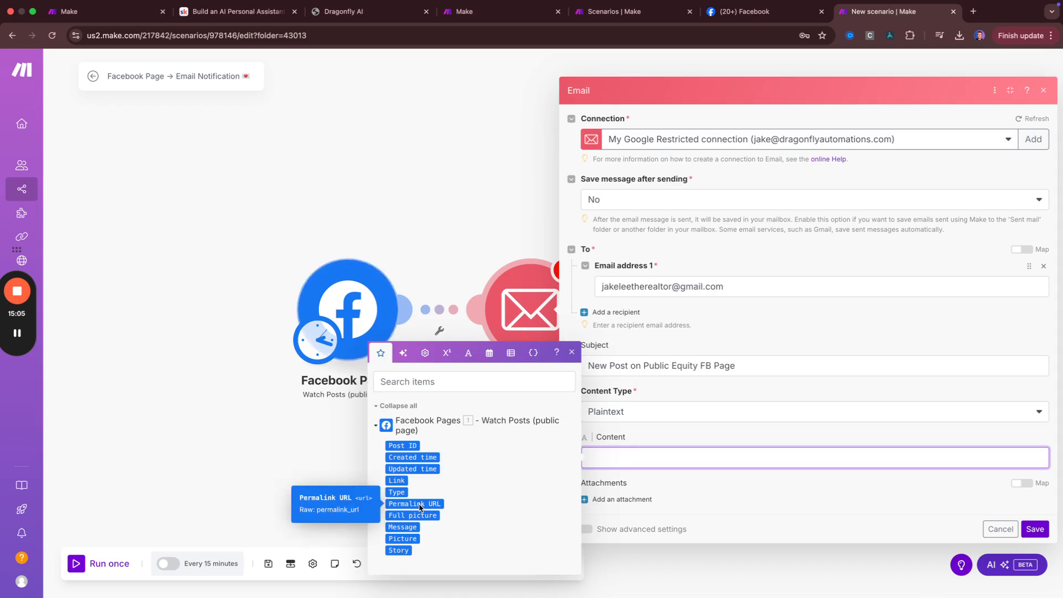
type("Link")
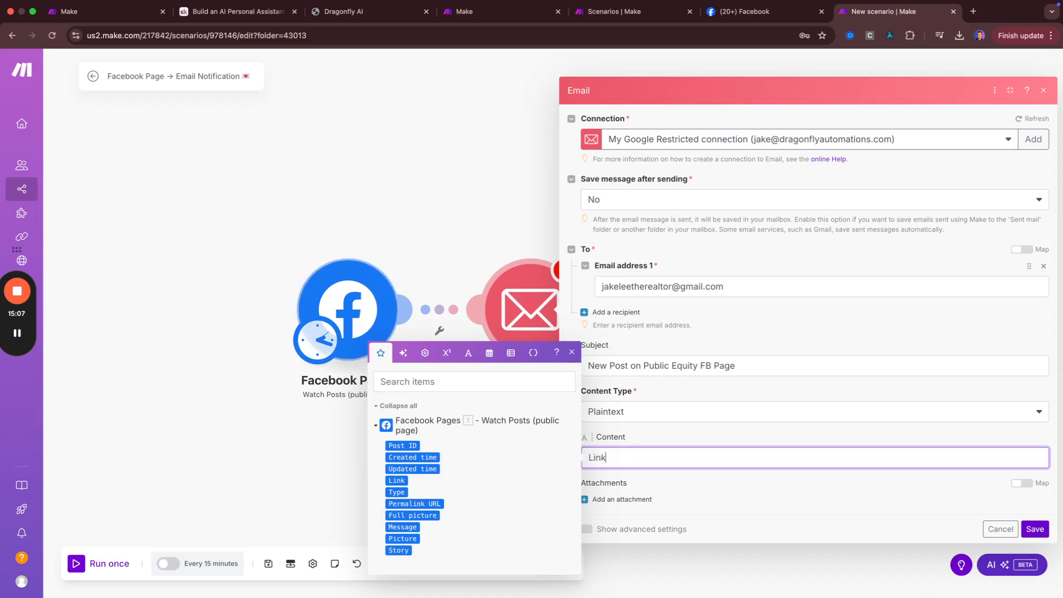
type(":")
left_click(416, 503)
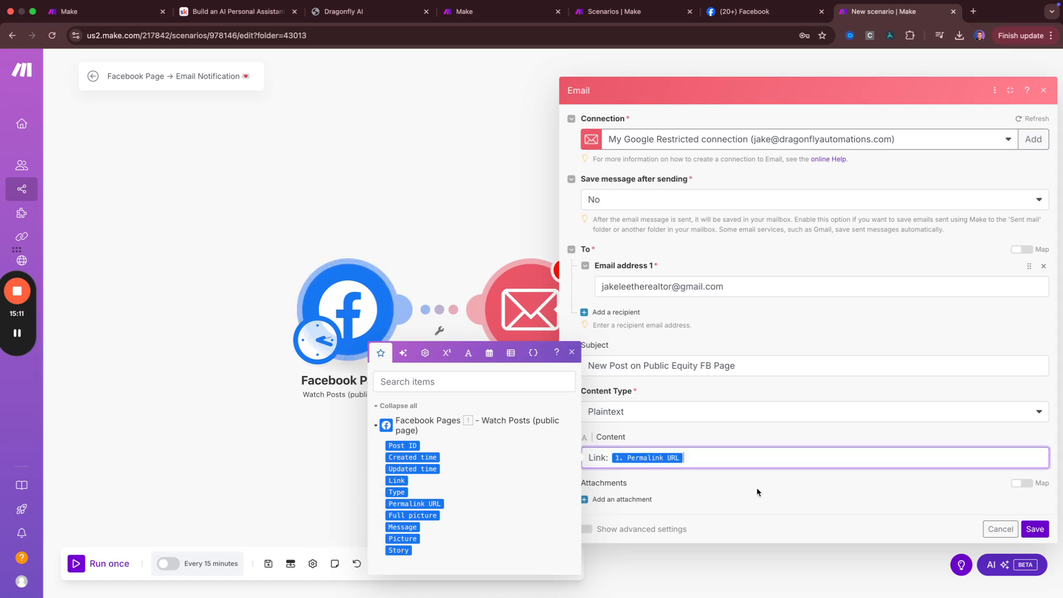
key("Return")
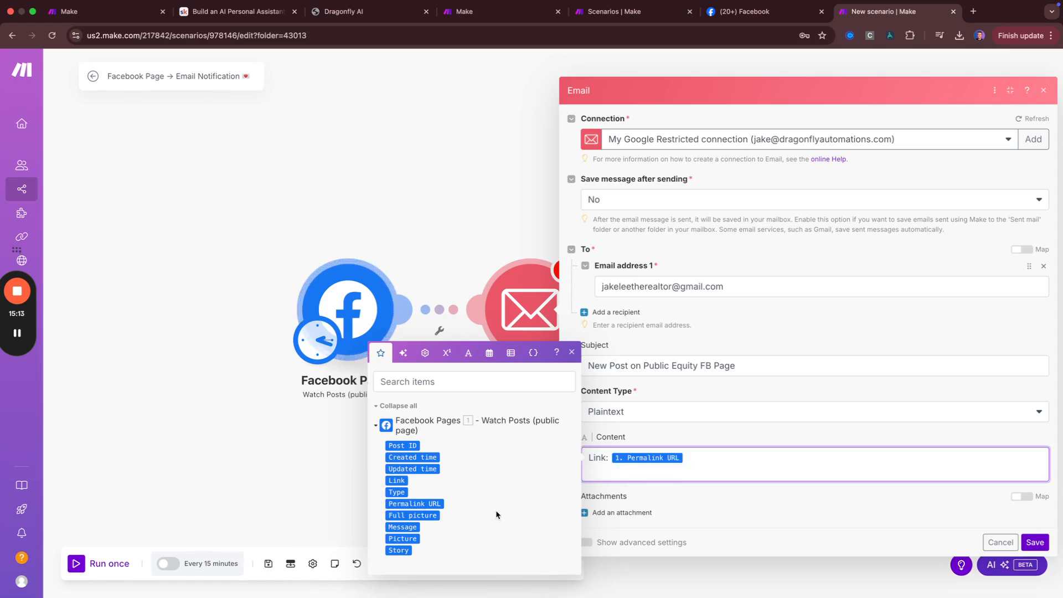
left_click(433, 516)
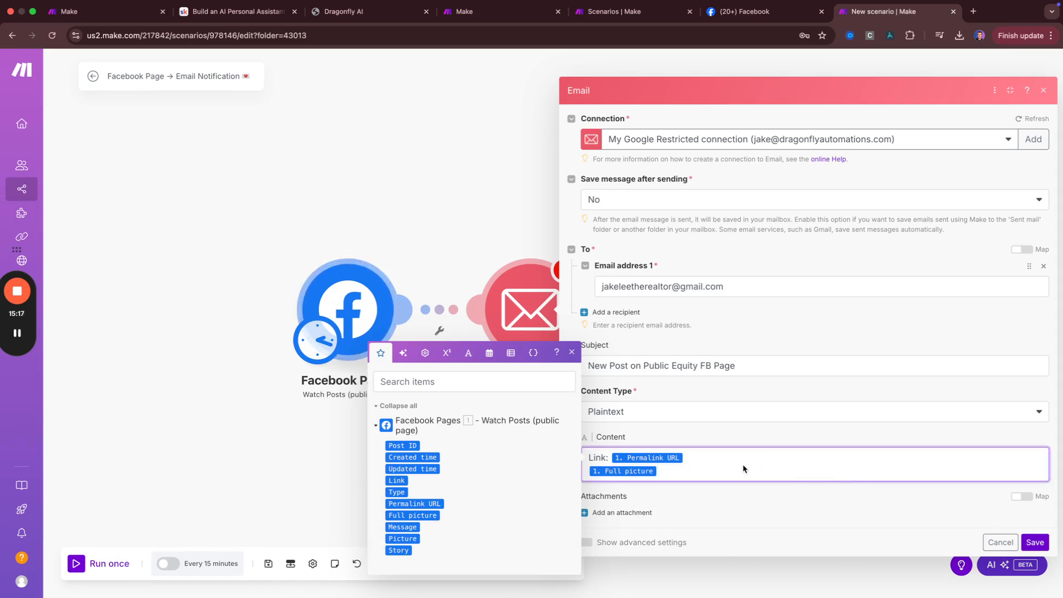
type("Image:")
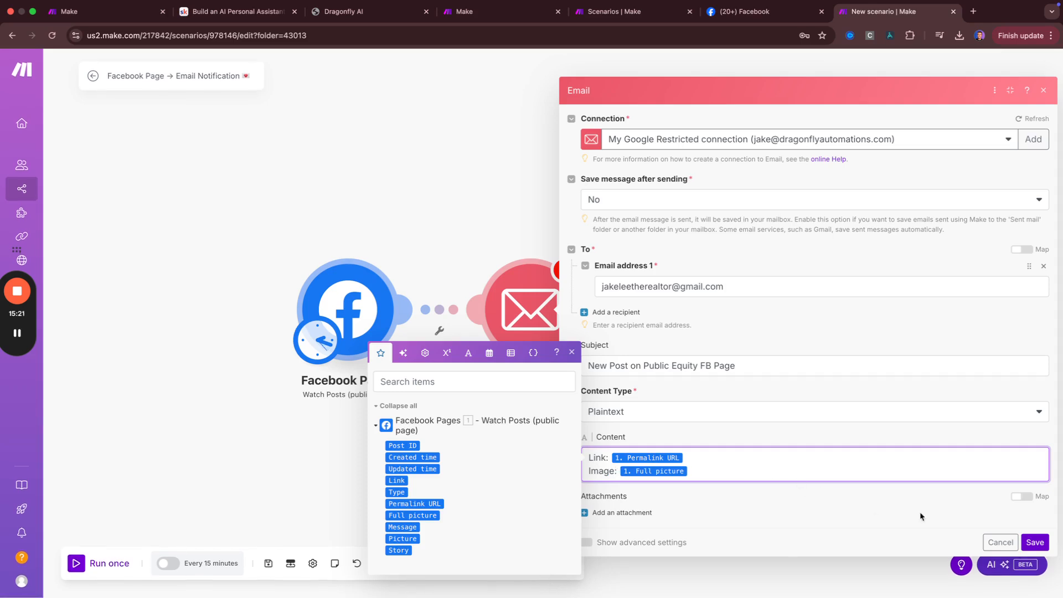
left_click(1033, 540)
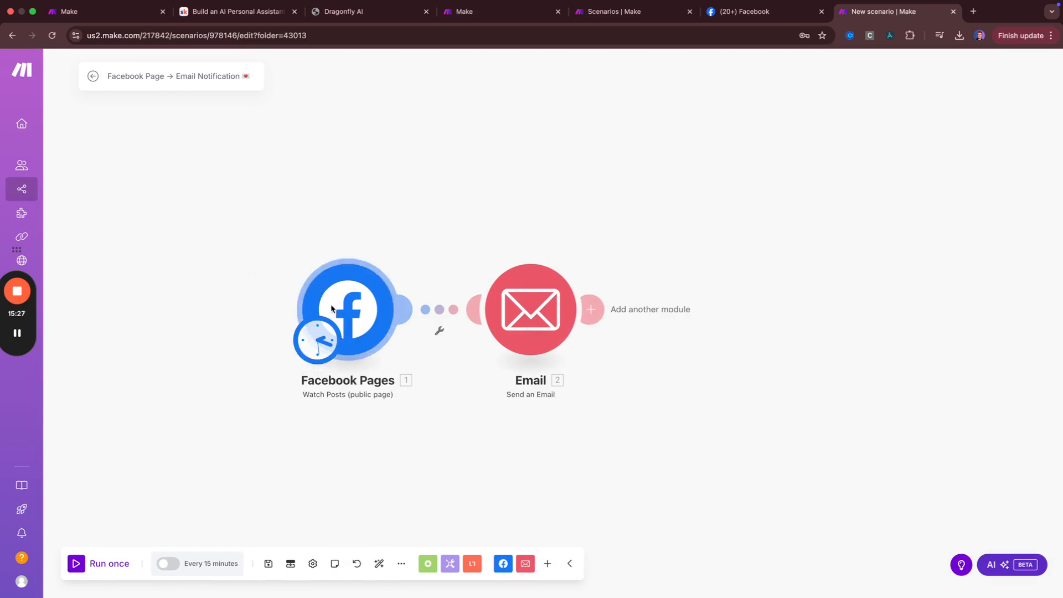
Spread the Facebook Pages and Email modules apart, save, and cancel a connection filter setup
left_click_drag(330, 312, 256, 302)
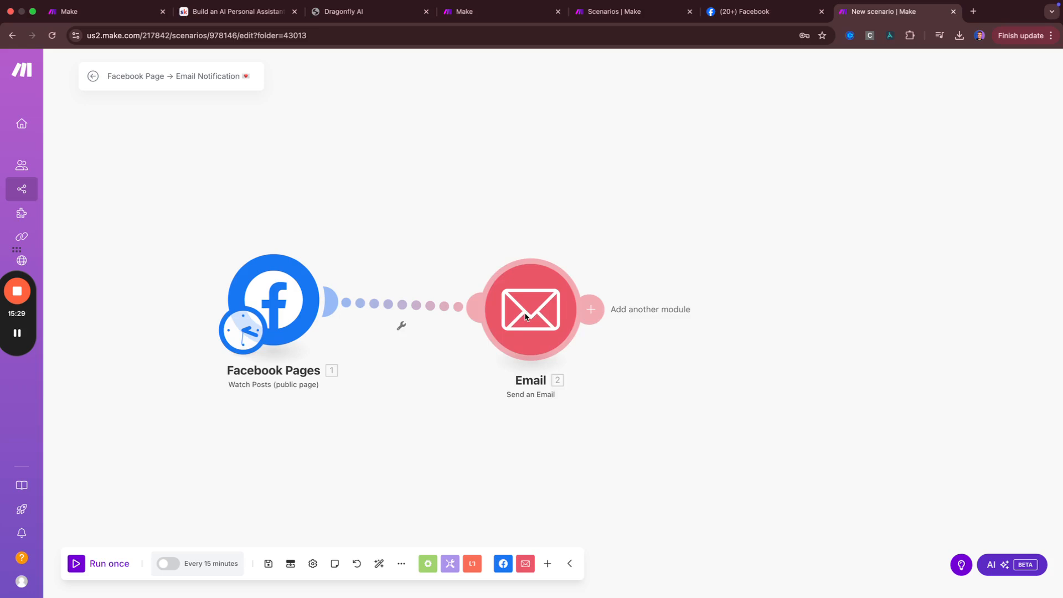
left_click_drag(525, 317, 576, 304)
left_click(268, 563)
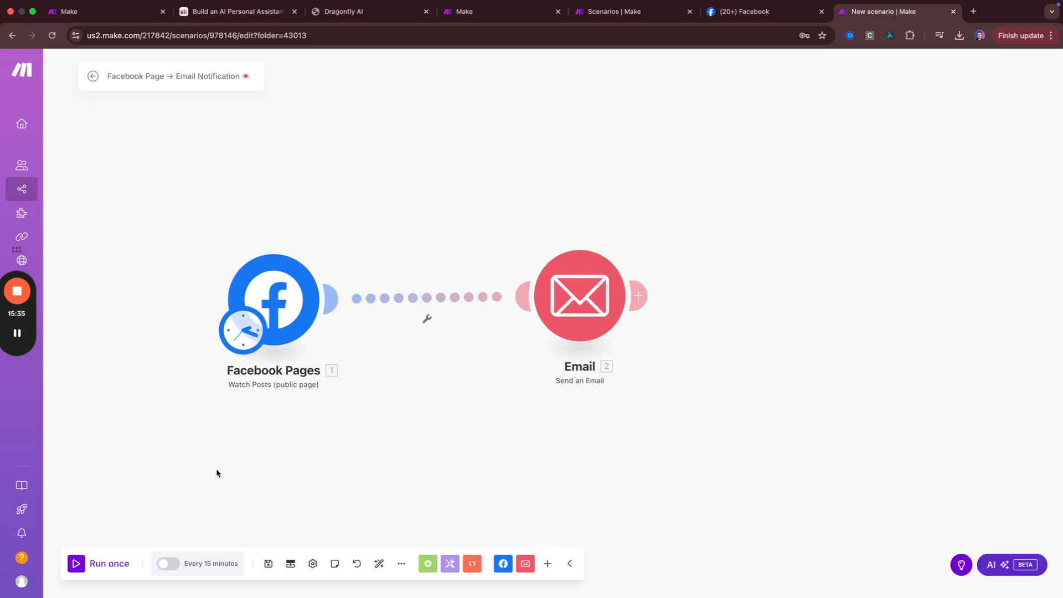
left_click(16, 335)
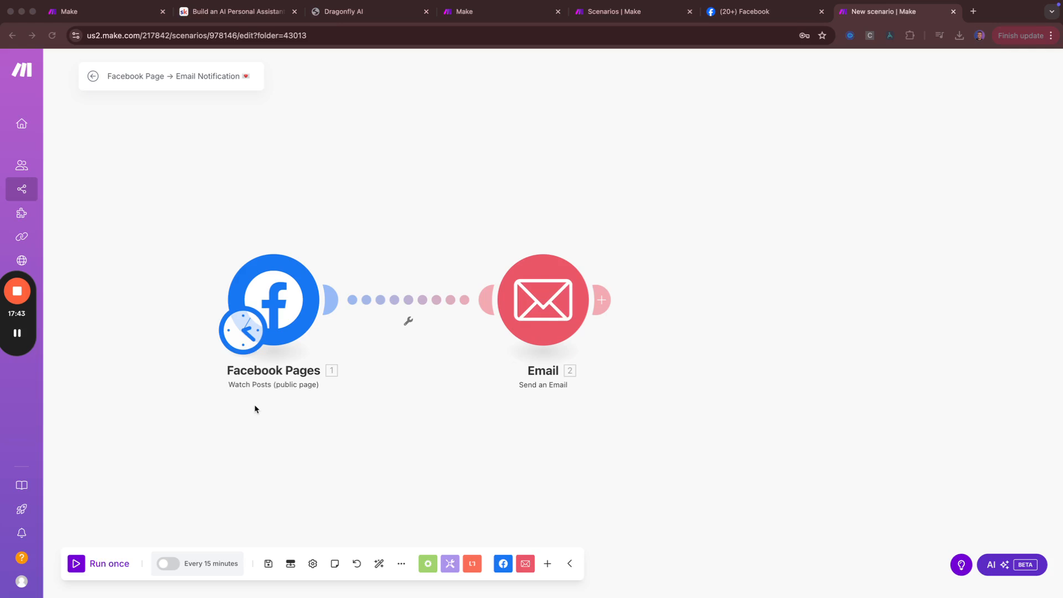
left_click(408, 324)
left_click(408, 324)
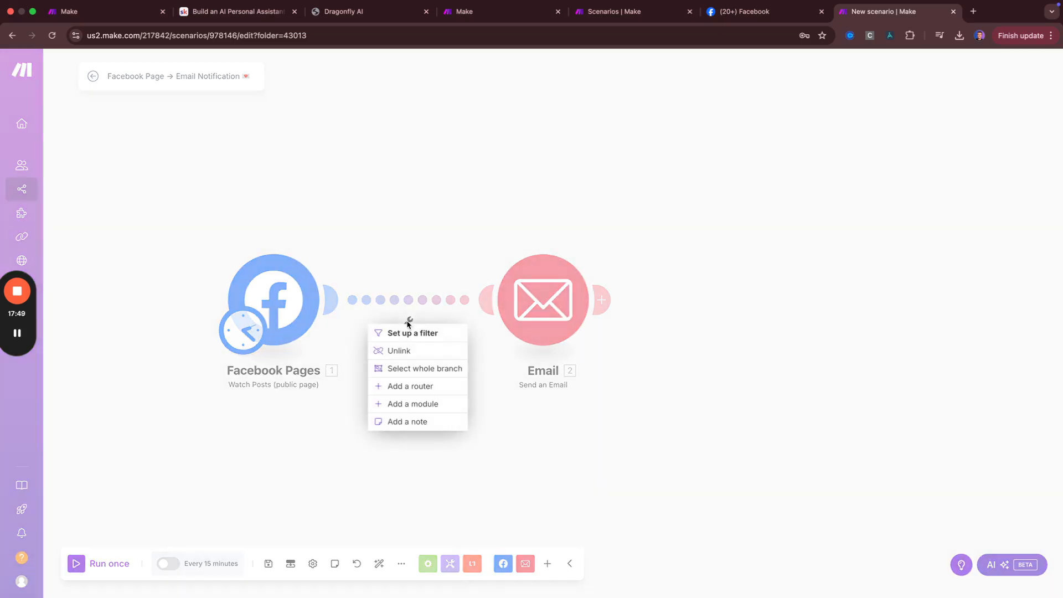
left_click(398, 332)
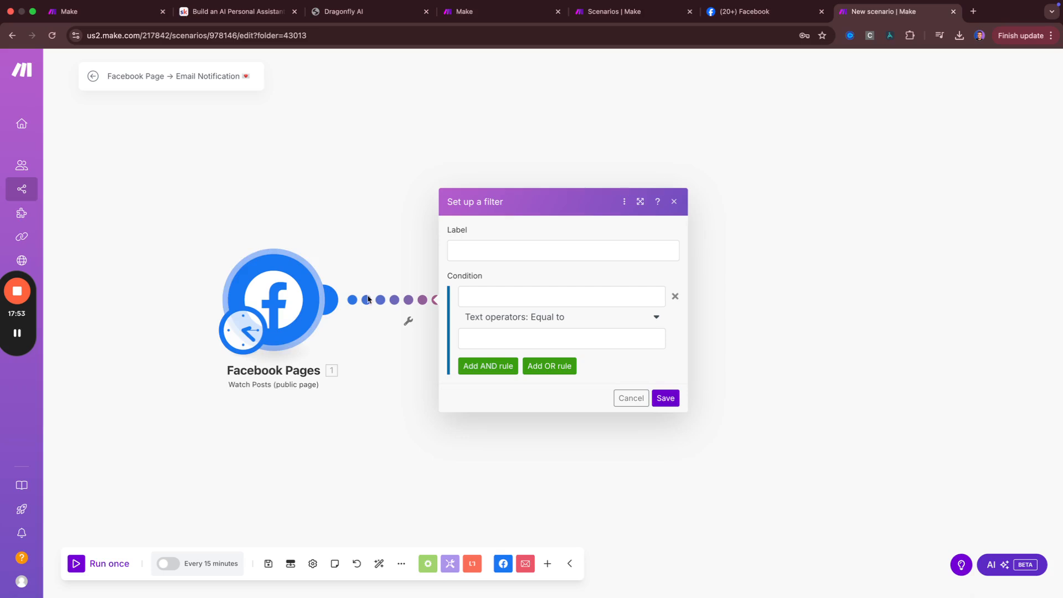
left_click(352, 262)
Realign both modules and open the app picker for a new module after Email
left_click_drag(561, 310, 523, 309)
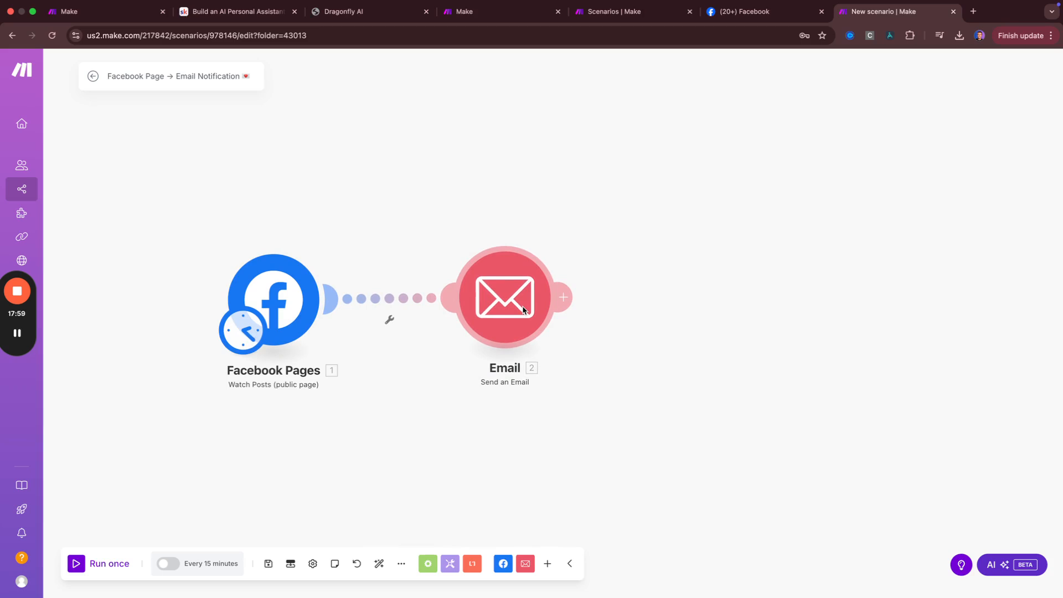
left_click_drag(522, 309, 575, 315)
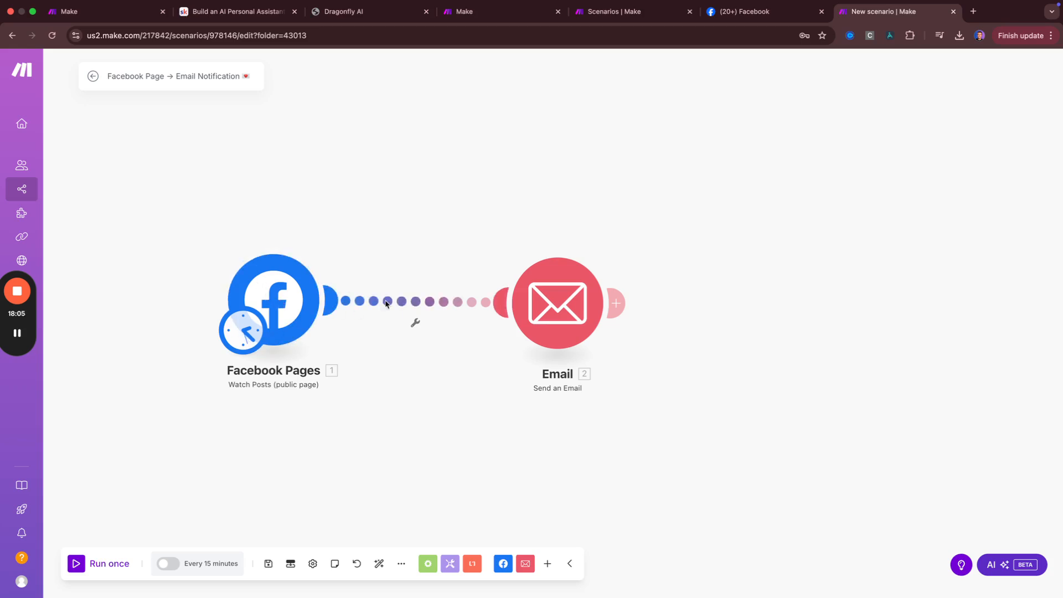
left_click_drag(284, 304, 277, 314)
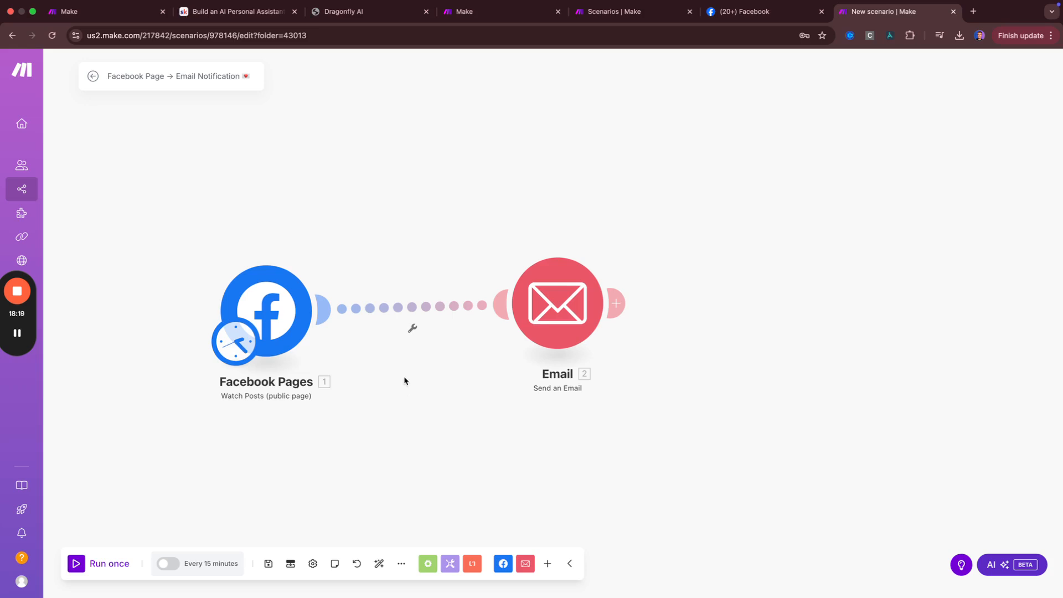
left_click(413, 330)
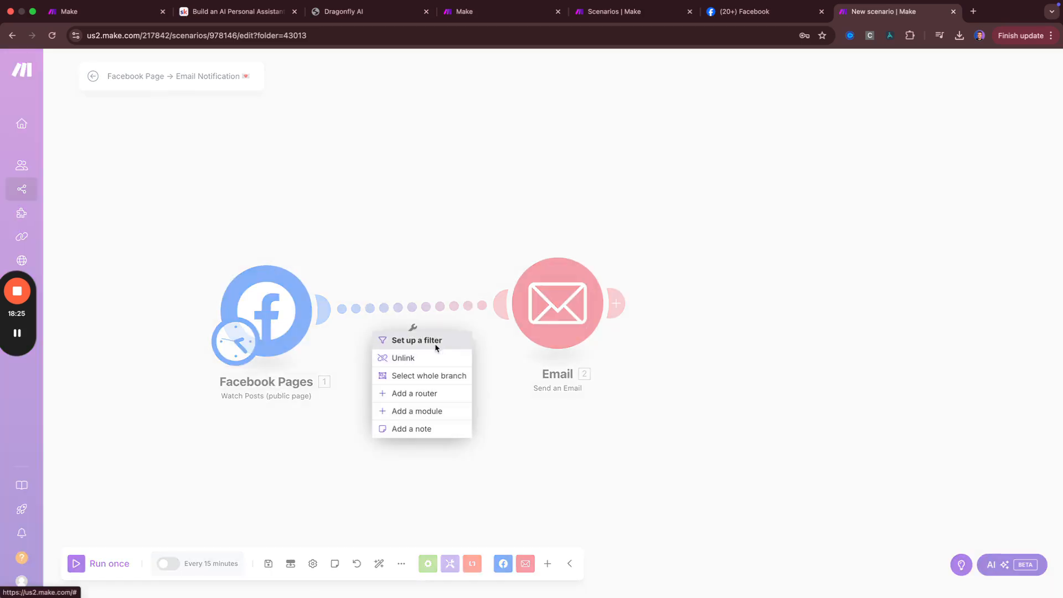
left_click(441, 235)
left_click_drag(553, 294, 513, 311)
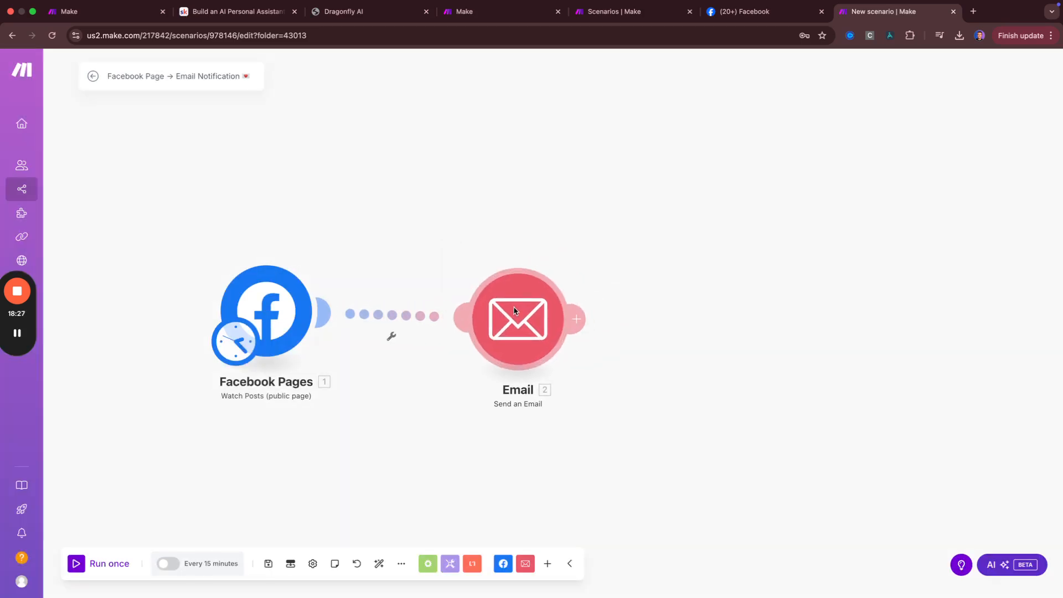
left_click(576, 319)
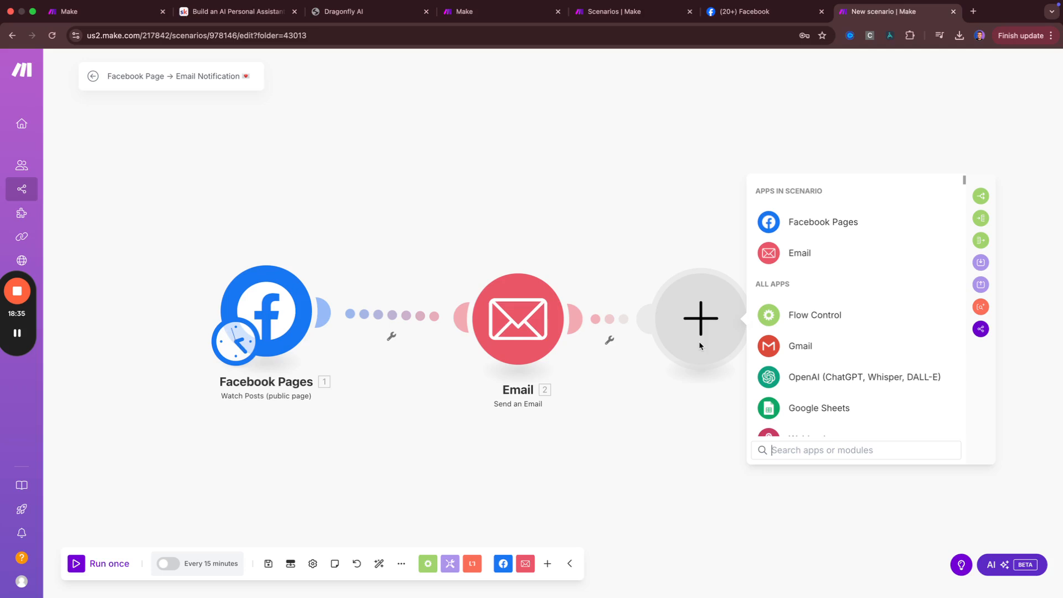
Add a Facebook Lead Ads 'New Lead' trigger module after the Email step
type("facebook")
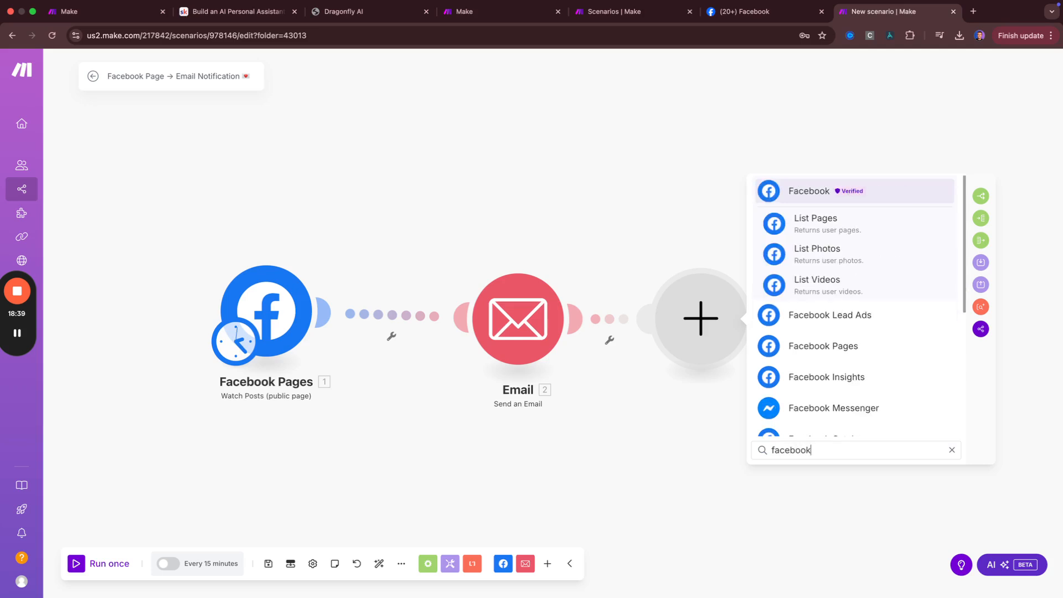
scroll(819, 294, "down", 3)
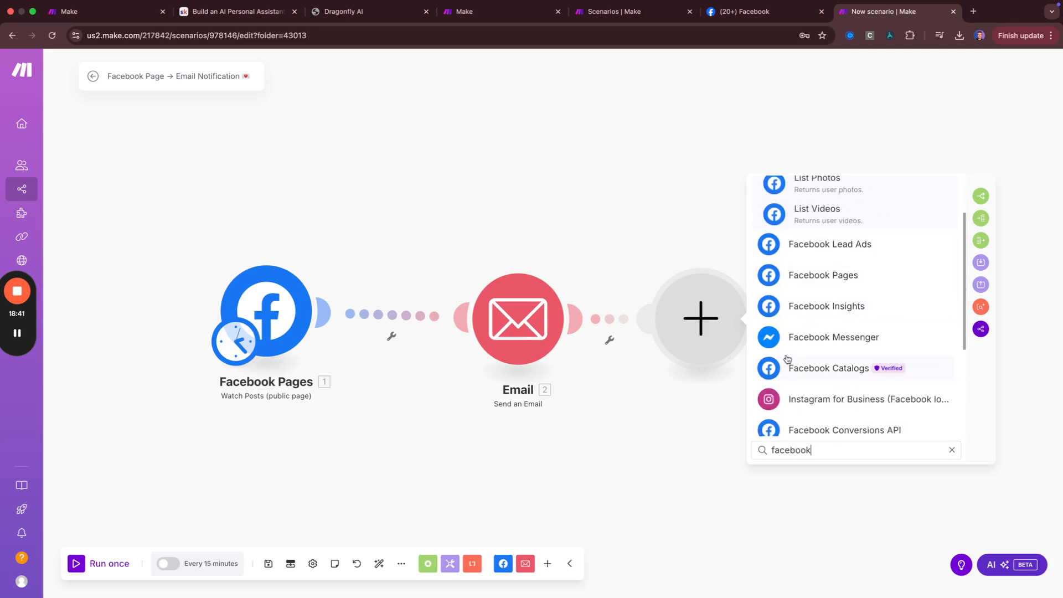
left_click(655, 408)
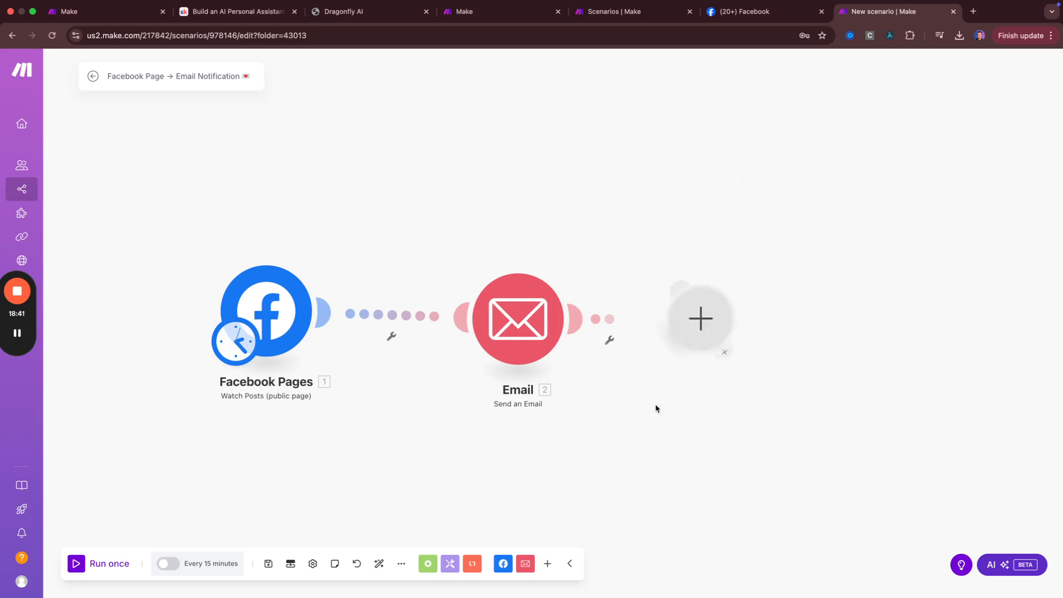
left_click(244, 479)
type("facebo")
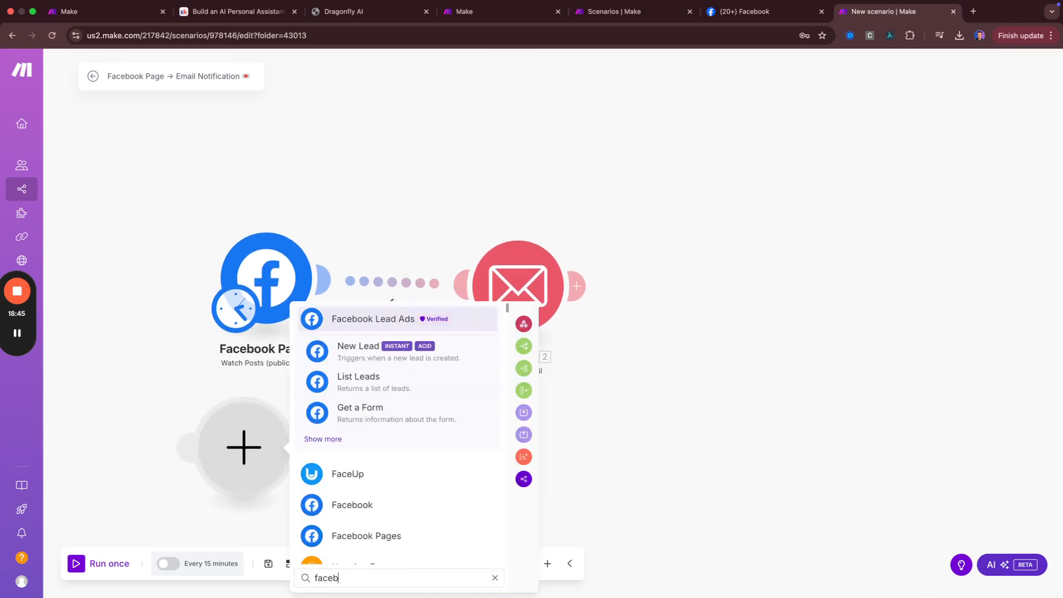
left_click(360, 352)
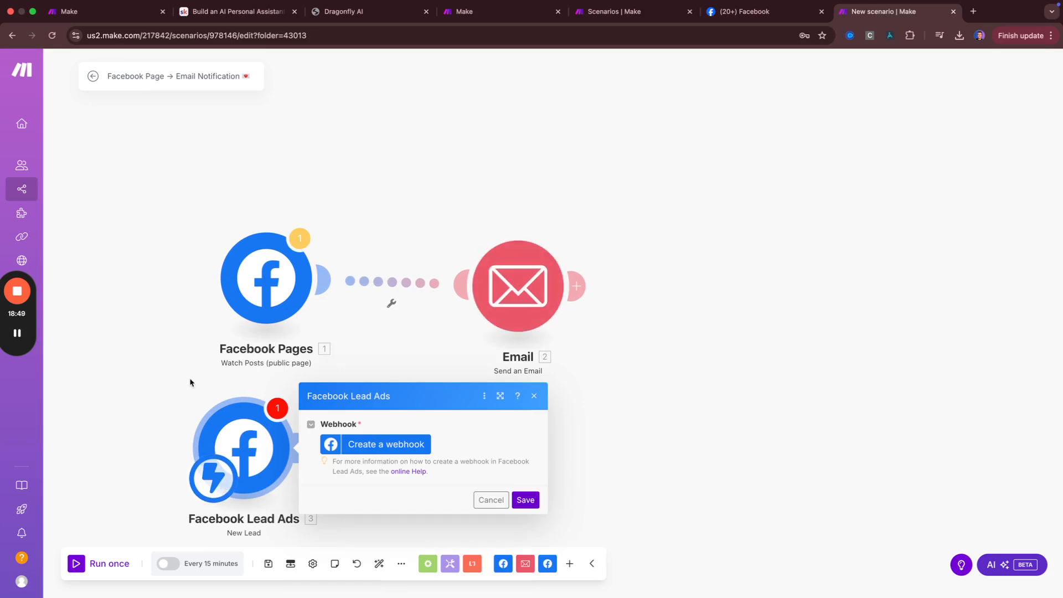
Attach a new module after Facebook Lead Ads and bring up its app picker
left_click_drag(190, 380, 161, 280)
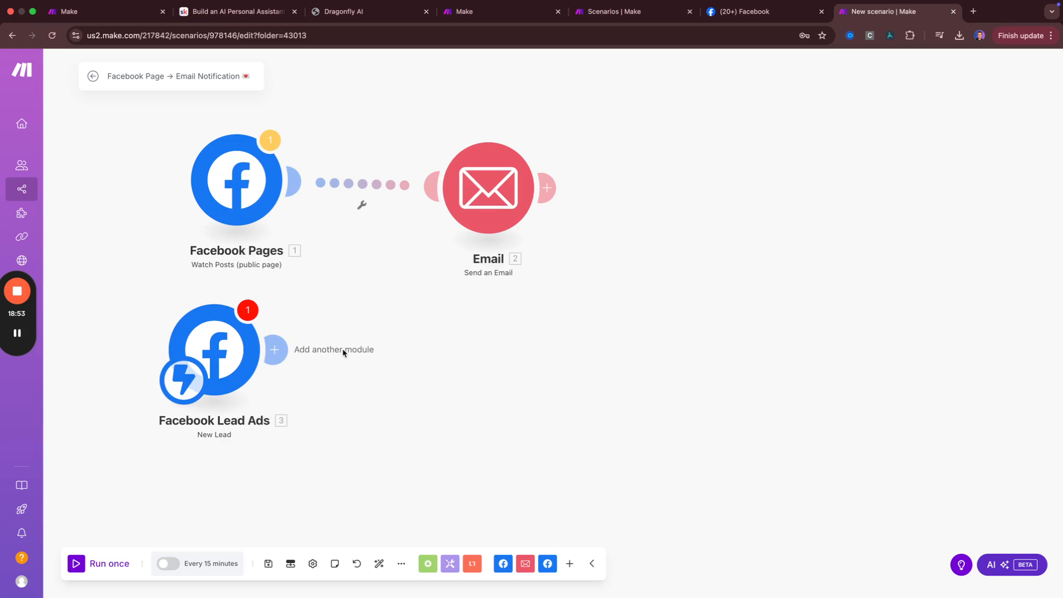
left_click_drag(274, 349, 462, 421)
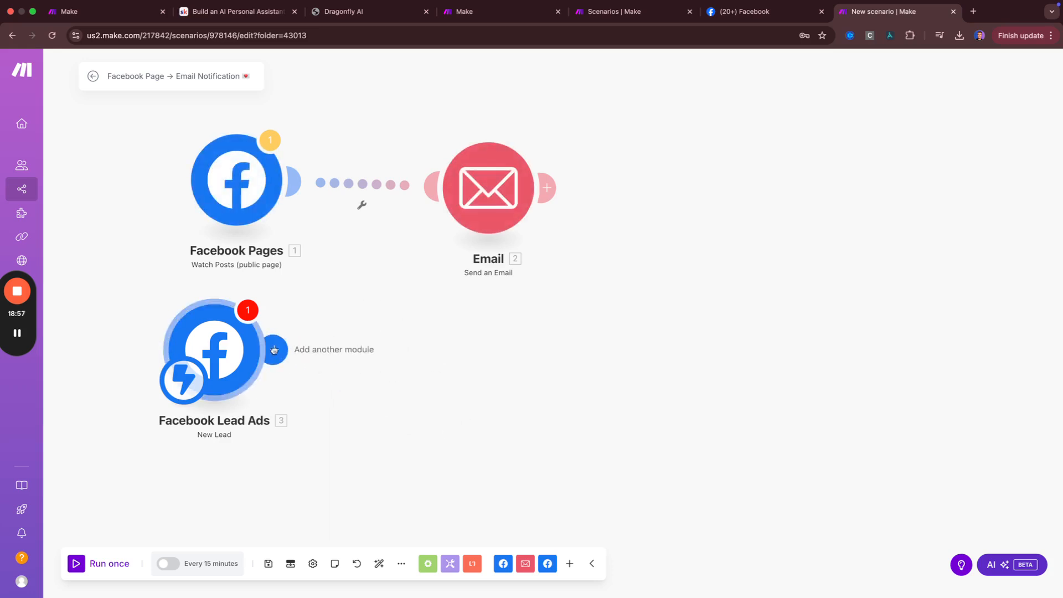
left_click(272, 353)
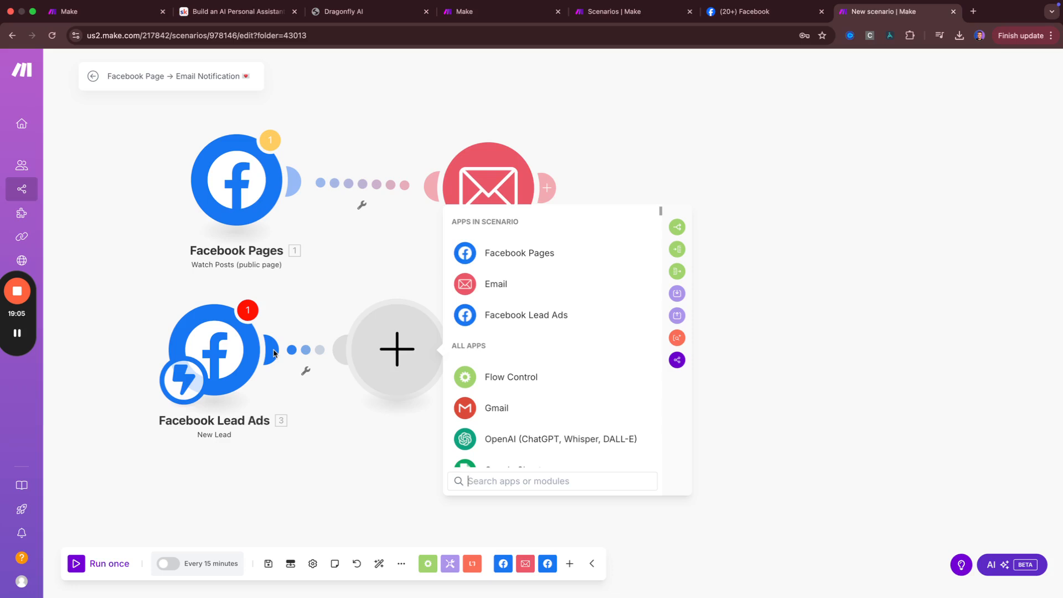
Insert a Flow Control Router after Facebook Lead Ads and start a filter on its first route
type("router")
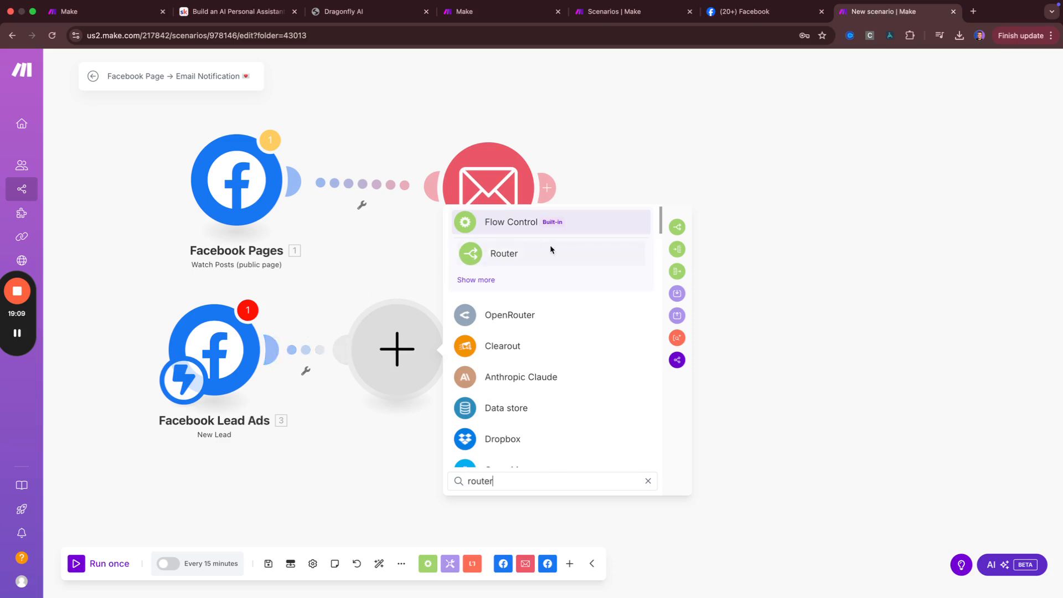
left_click(549, 250)
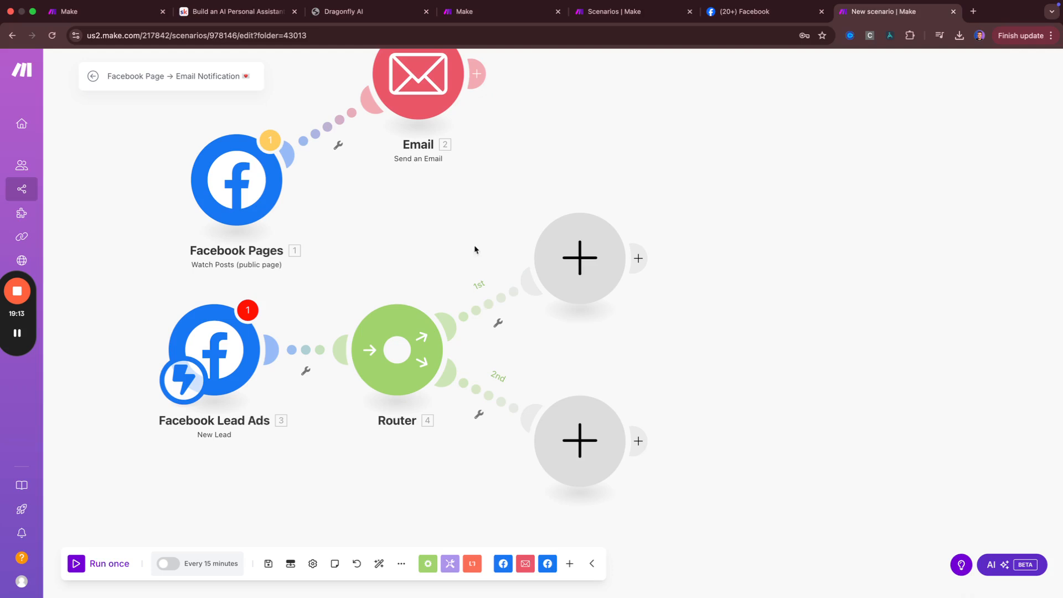
left_click(497, 323)
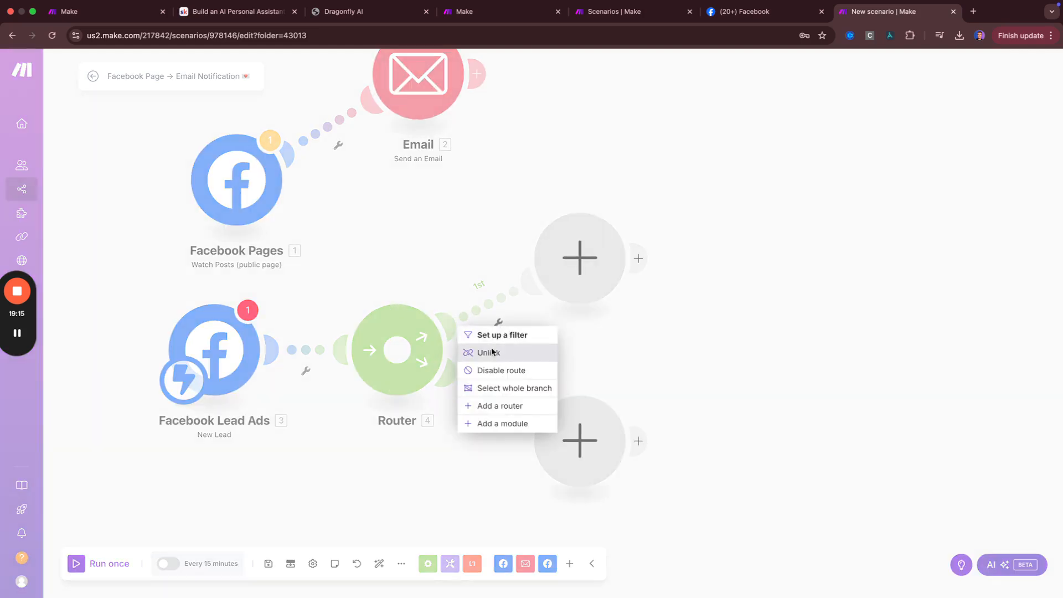
left_click(501, 334)
left_click(598, 331)
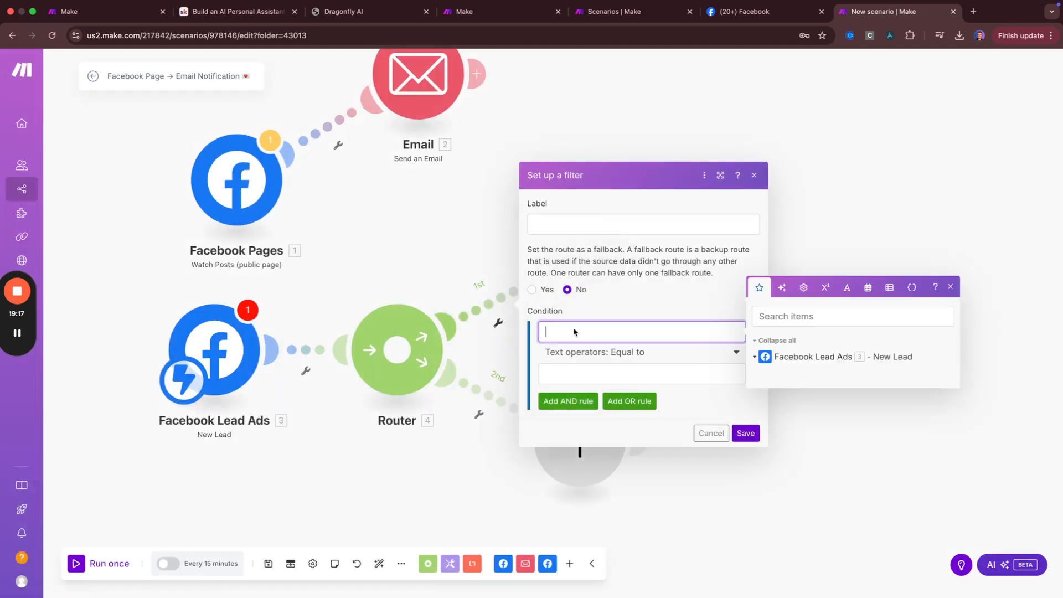
Filter route one on {{3.leadstatus}} equal to 'buyerlead', labelled 'Buyer Leads Only', and save
left_click(754, 357)
type("{{3")
type(".leadst")
type("atus")
type("}}")
left_click(597, 373)
type("buyerlead")
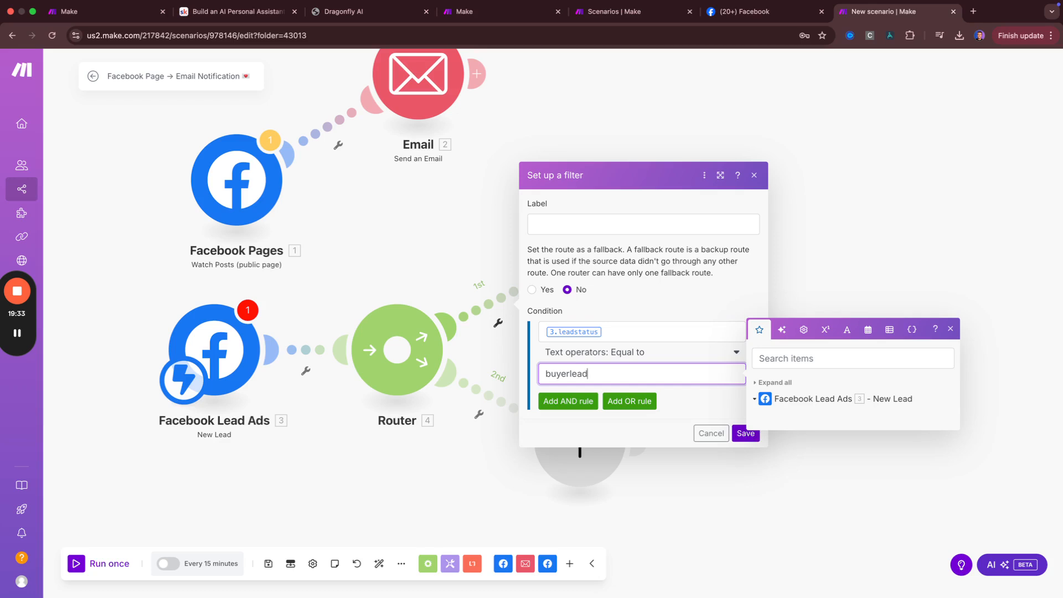
left_click(600, 227)
type("Buyer ")
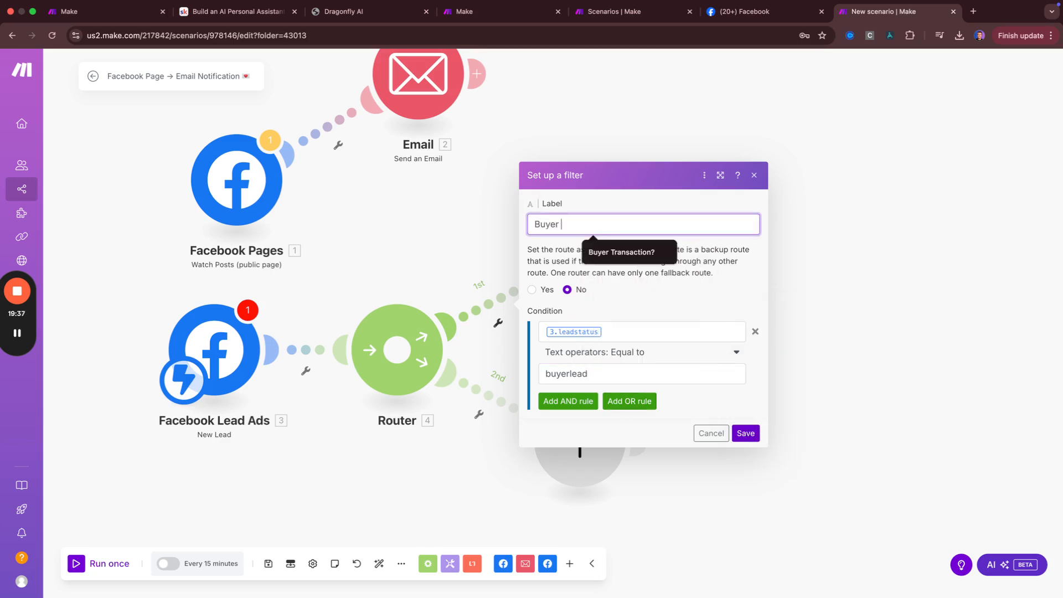
type("Leads Only")
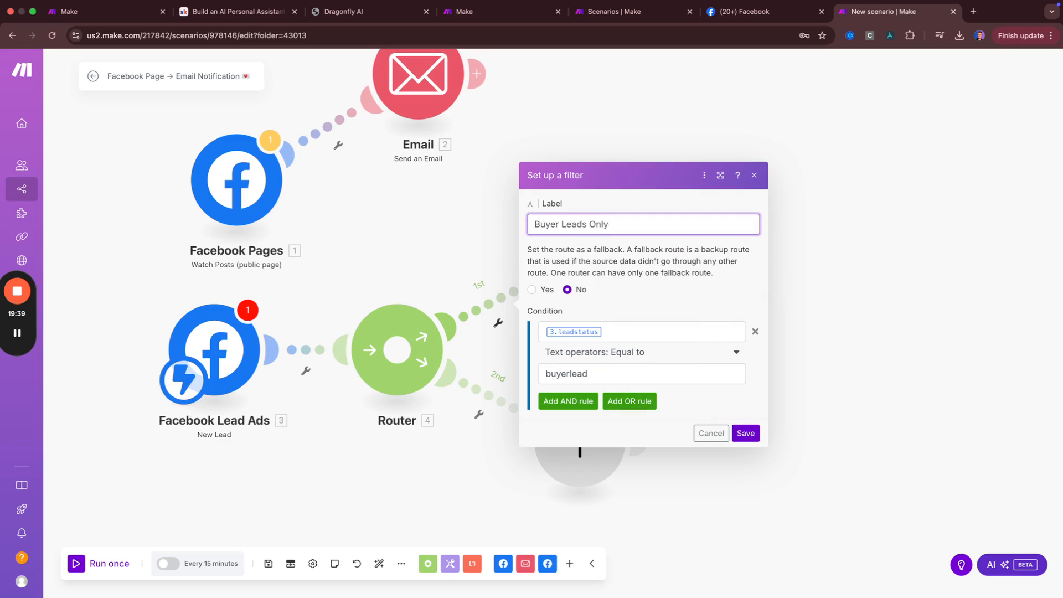
left_click(745, 433)
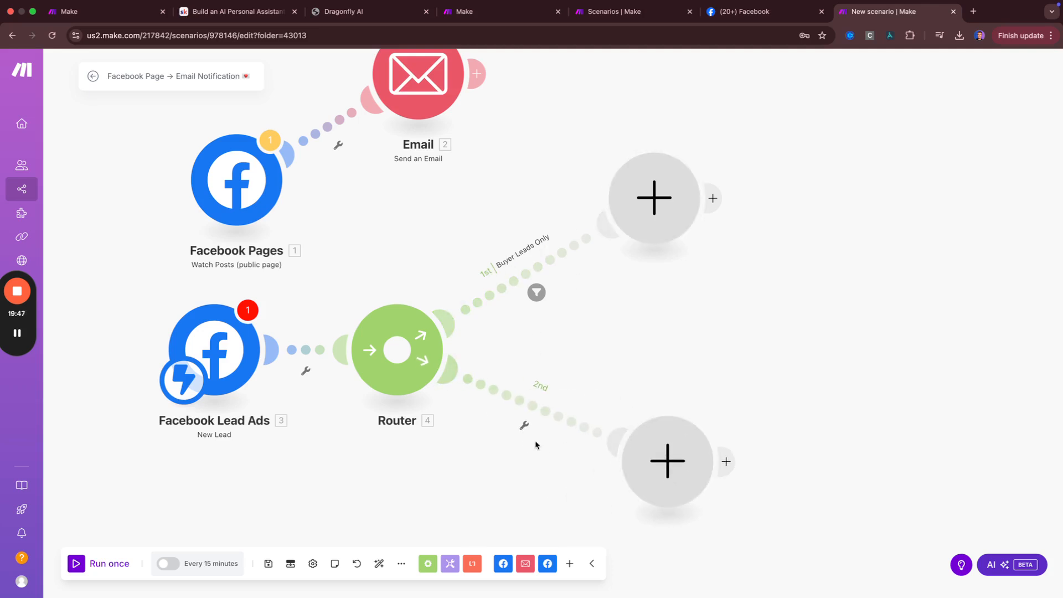
Make the second route's condition {{3.status}} equal to (case insensitive) 'SellerLead'
left_click(525, 429)
left_click(525, 441)
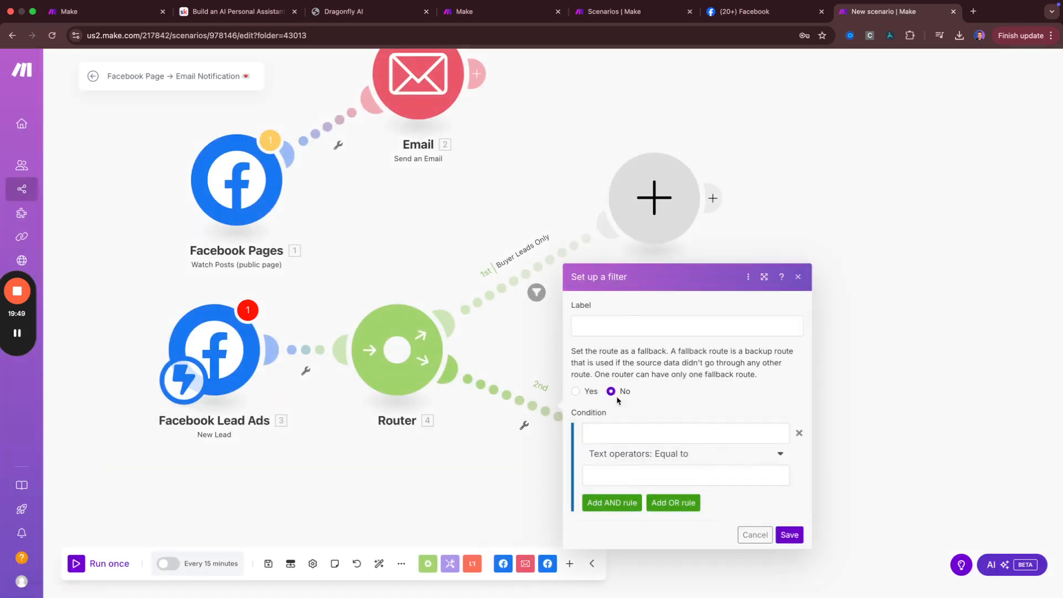
left_click(626, 435)
type("{{3.")
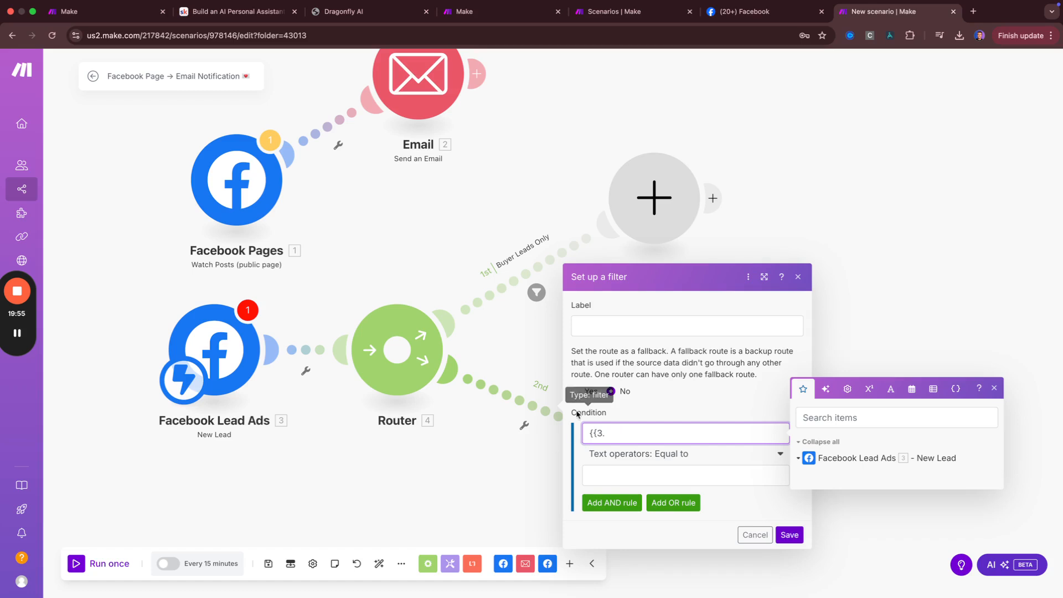
type("status")
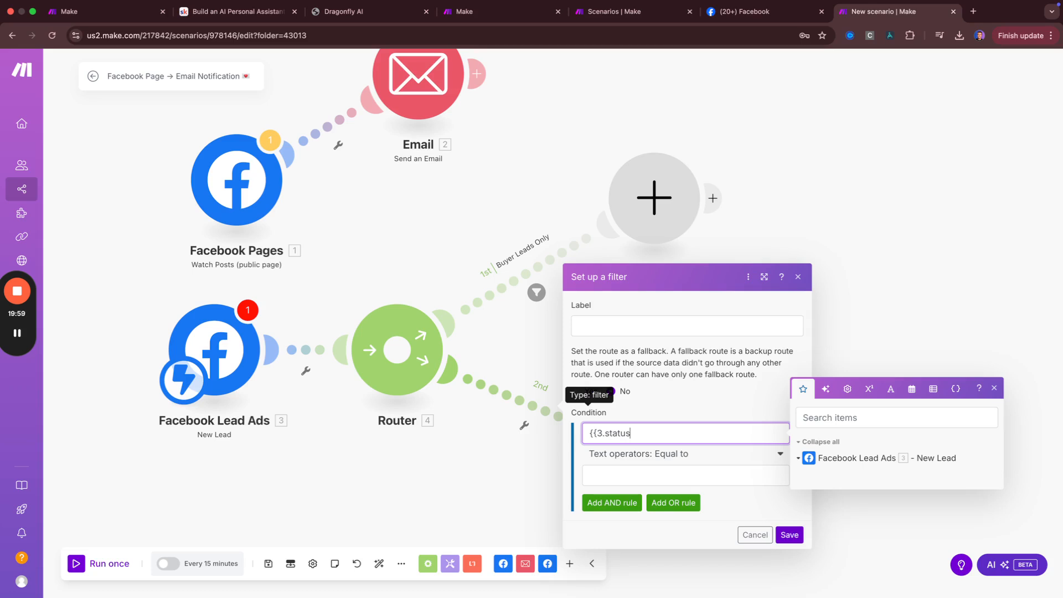
type("}}")
key("Tab")
key("Tab")
type("SellerLead")
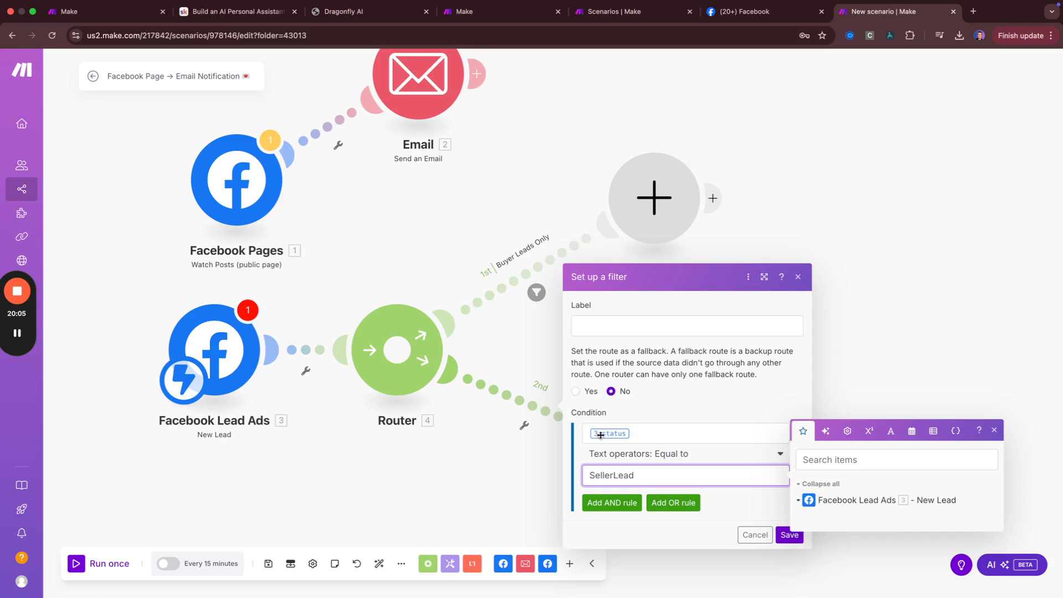
left_click(697, 454)
scroll(668, 407, "down", 1)
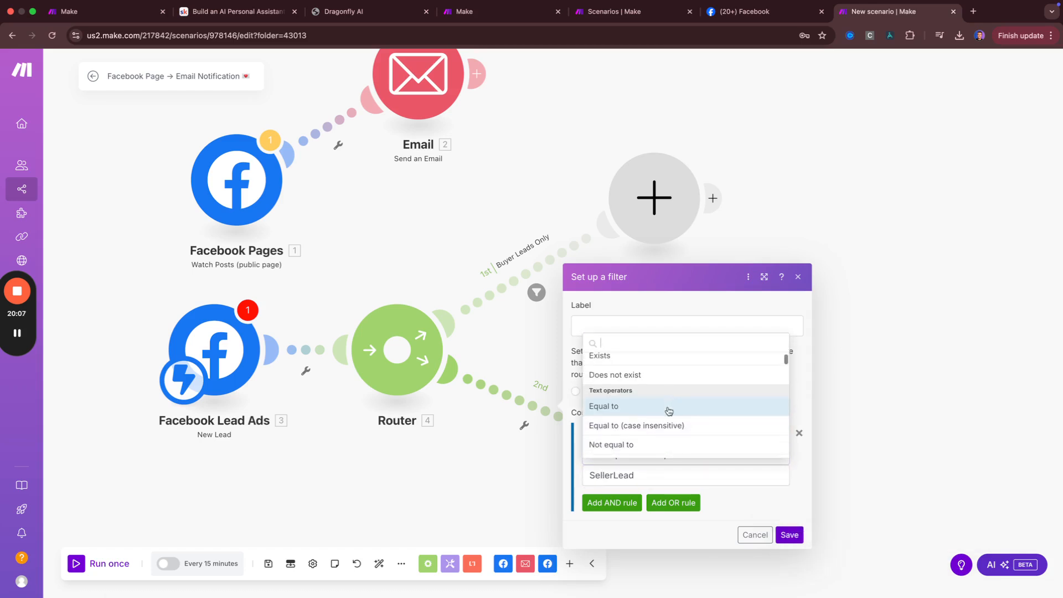
left_click(637, 425)
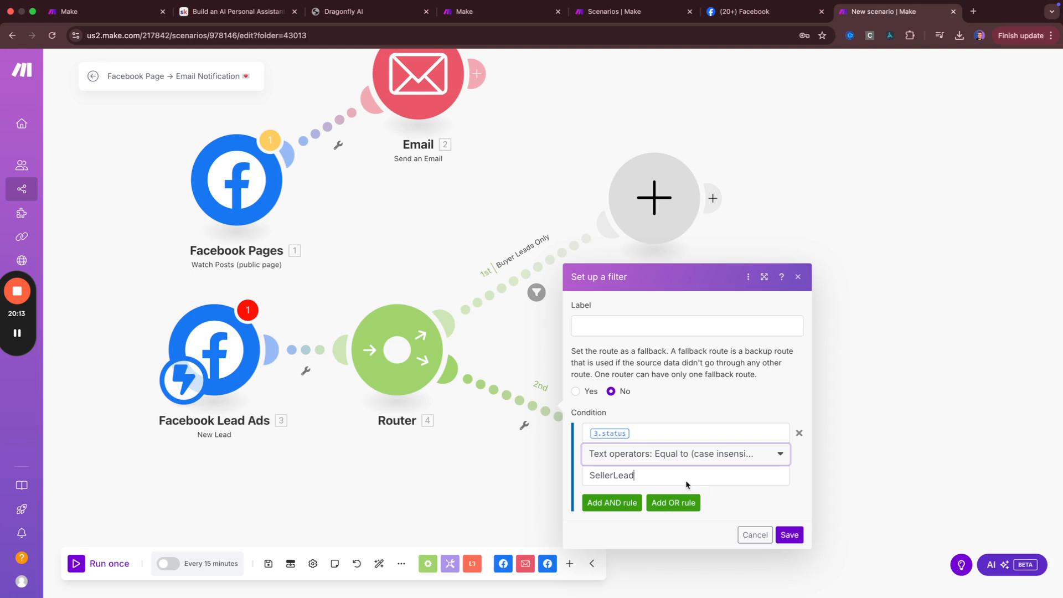
Label the second route's filter 'Seller Leads Only' and save it
left_click(631, 477)
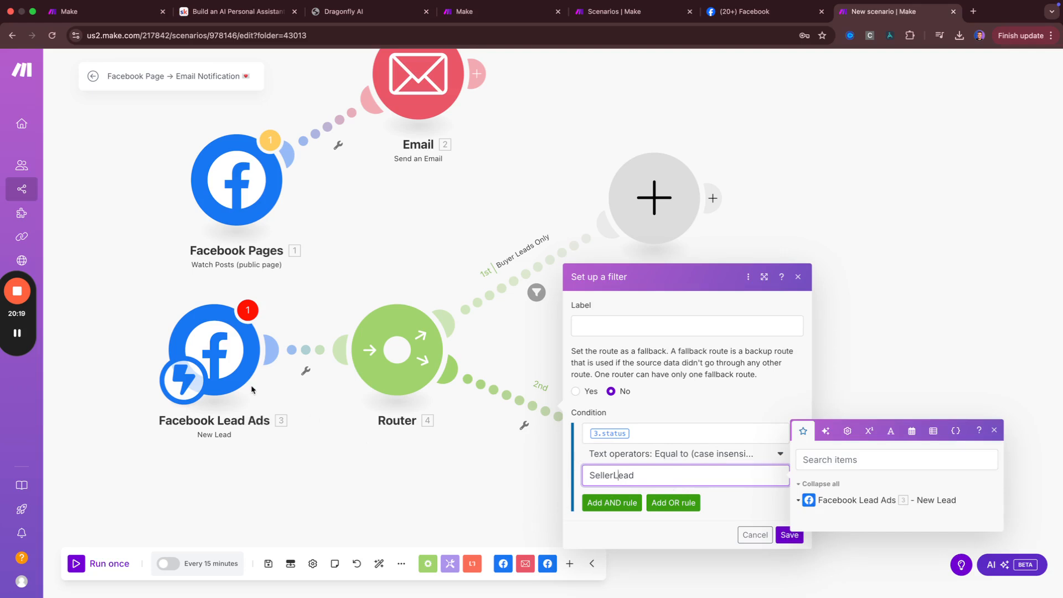
left_click(17, 333)
left_click(680, 320)
left_click(680, 320)
type("S")
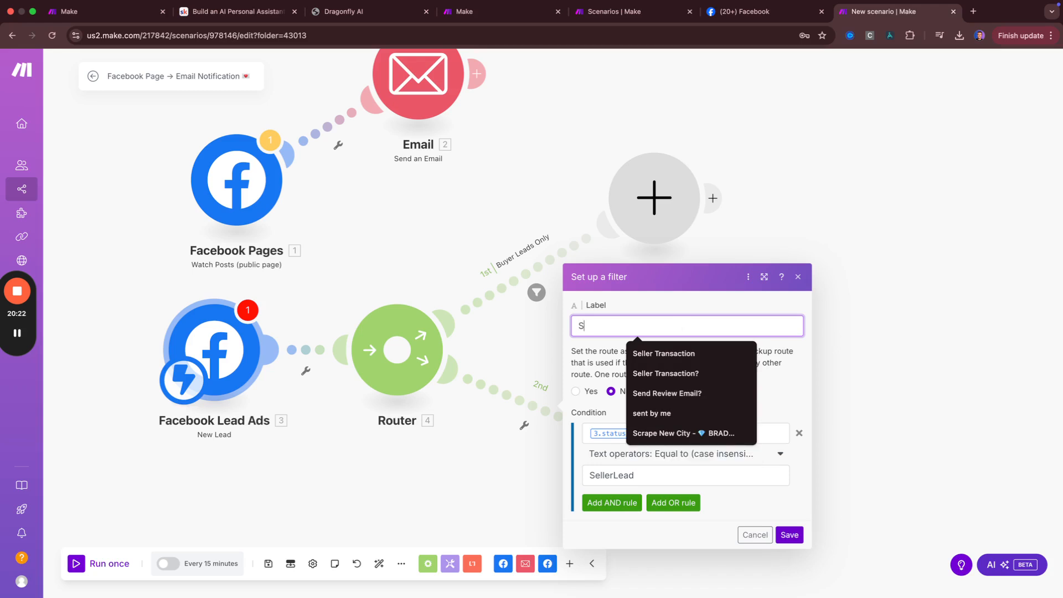
type("eller Leads Only")
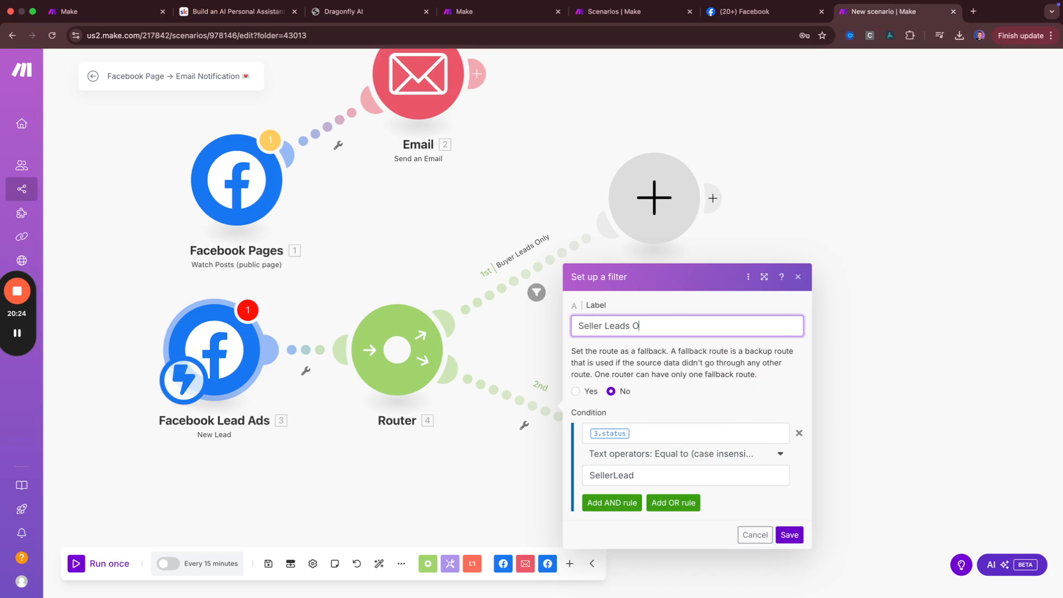
left_click(788, 535)
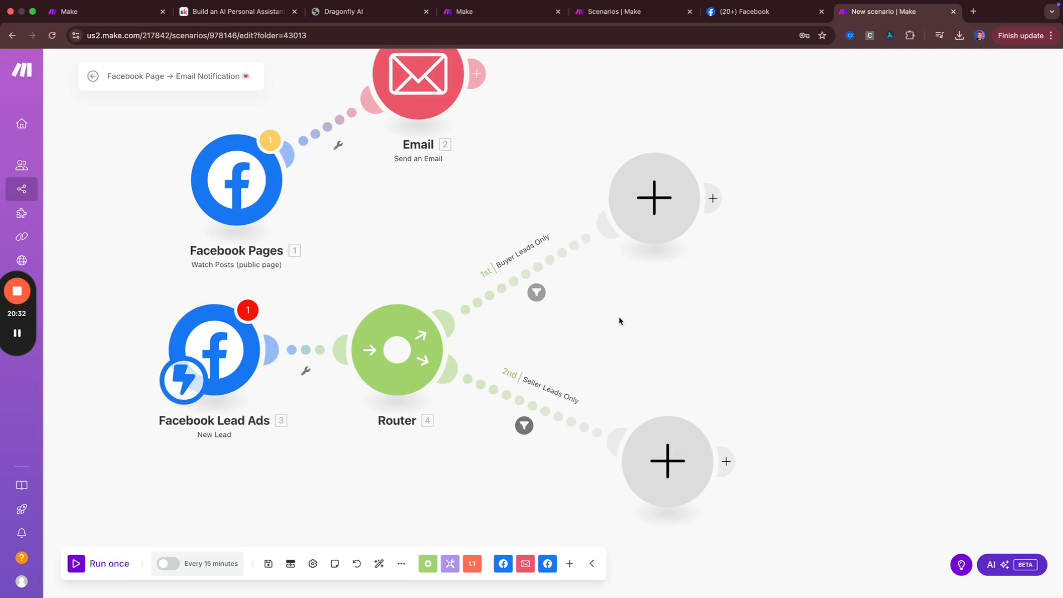
Connect Facebook Pages as the trigger directly before Email and reposition both modules
scroll(620, 321, "down", 3)
scroll(529, 332, "up", 2)
left_click_drag(359, 317, 250, 239)
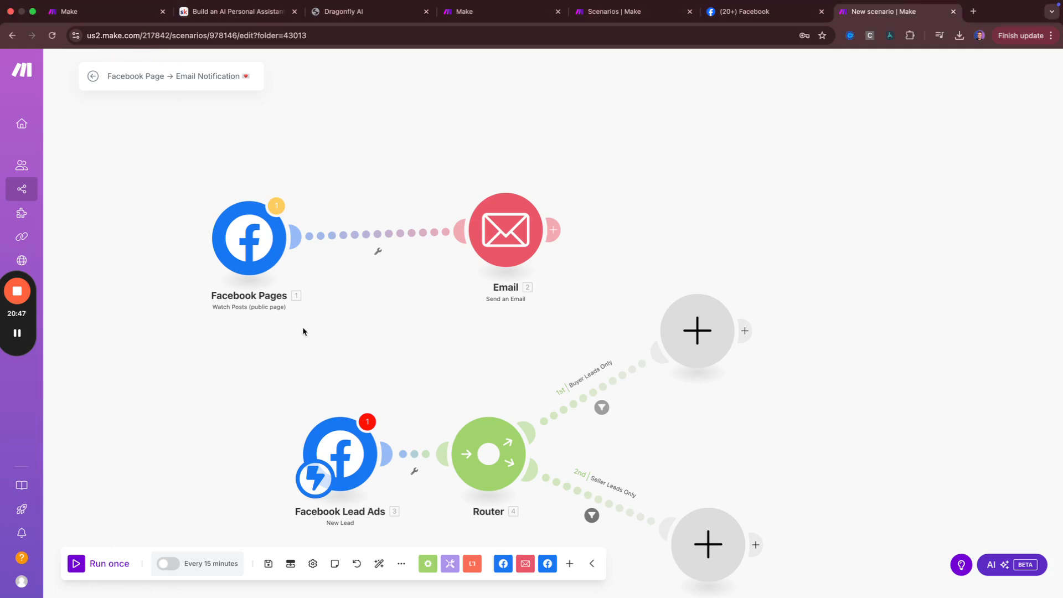
left_click_drag(324, 479, 249, 271)
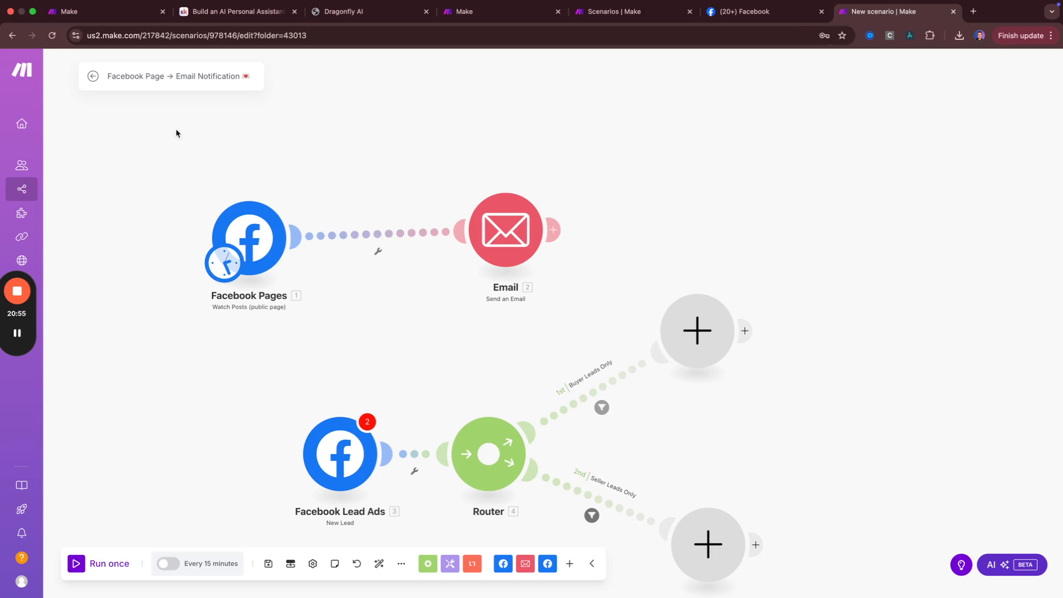
left_click_drag(171, 122, 556, 317)
left_click_drag(490, 223, 516, 122)
left_click(401, 331)
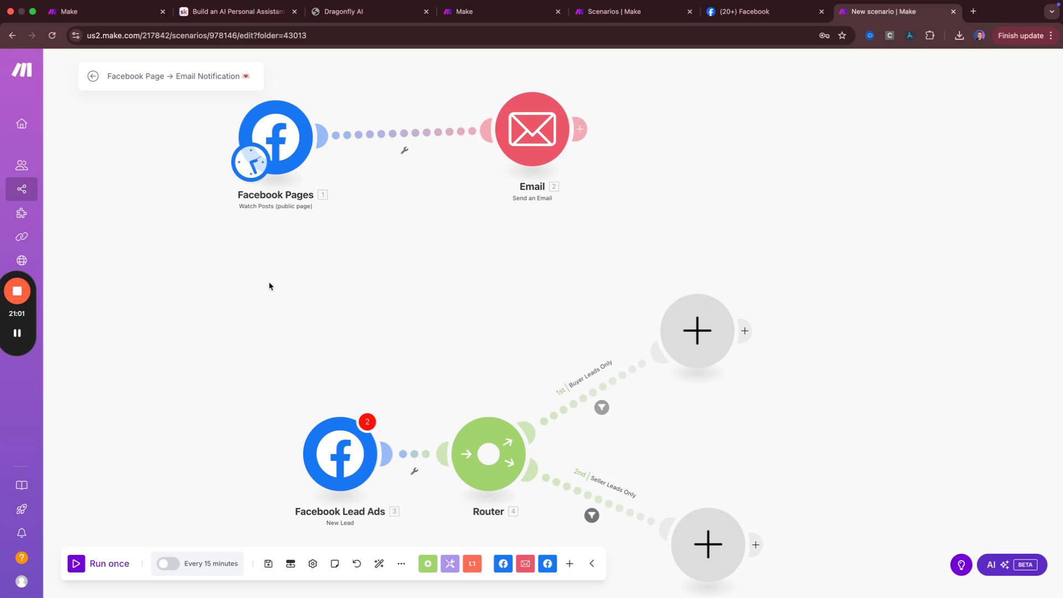
Delete the Facebook Lead Ads module, Router and empty branch modules
left_click_drag(276, 242, 795, 596)
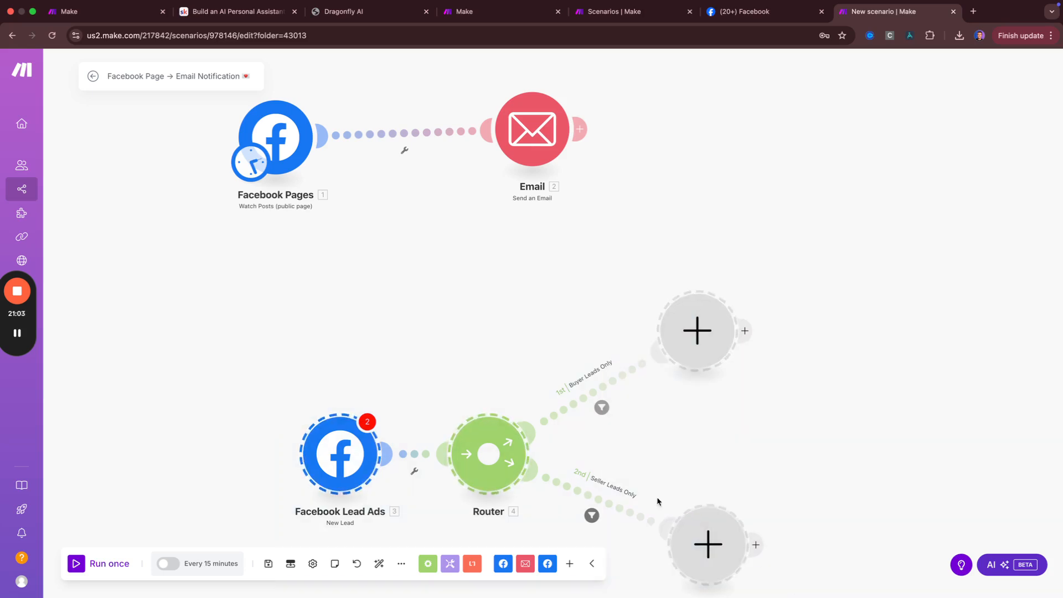
right_click(717, 339)
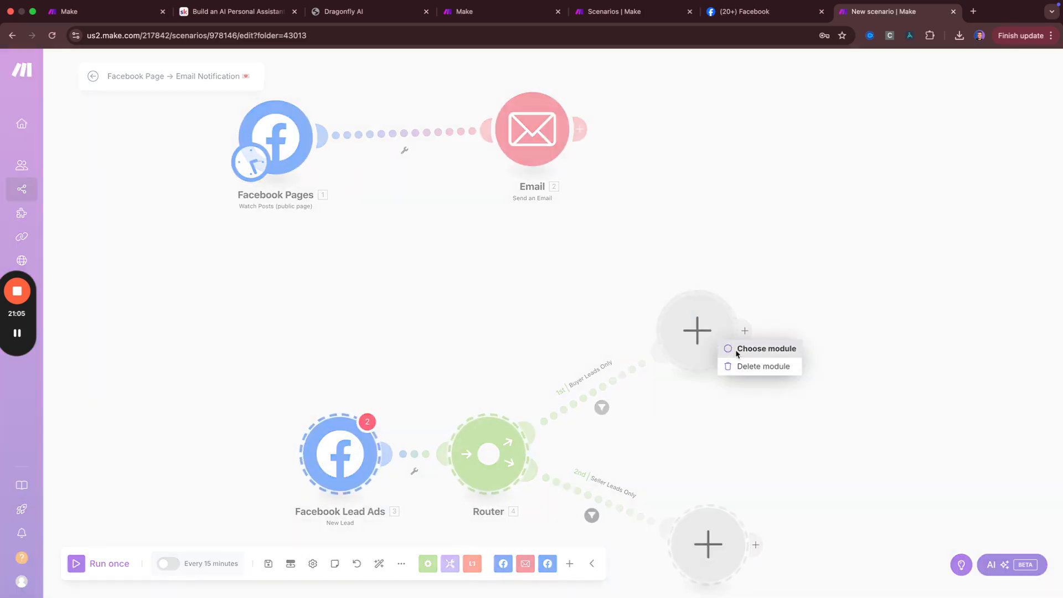
left_click(740, 365)
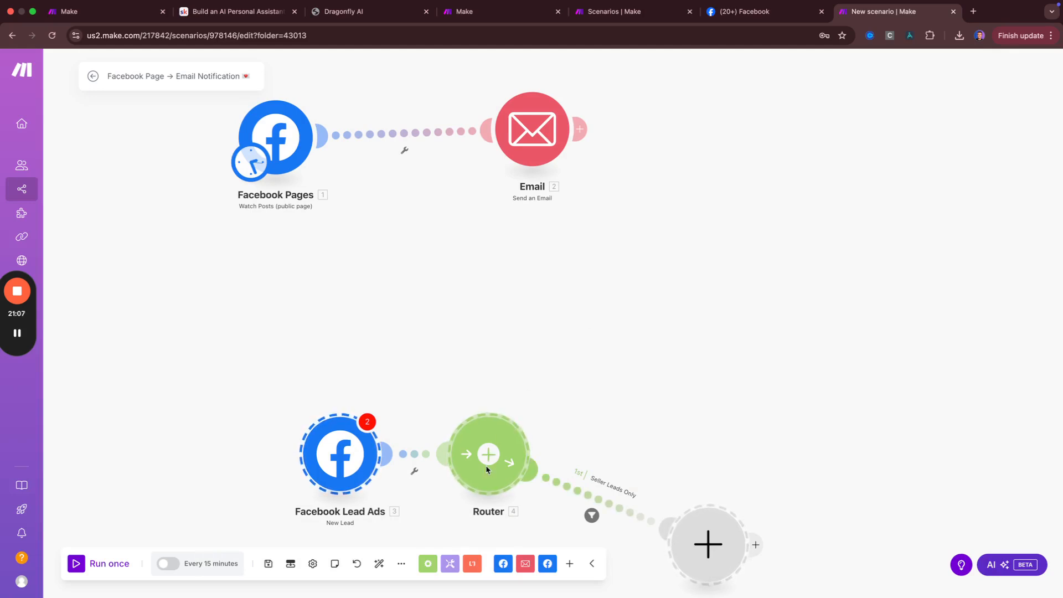
key("Delete")
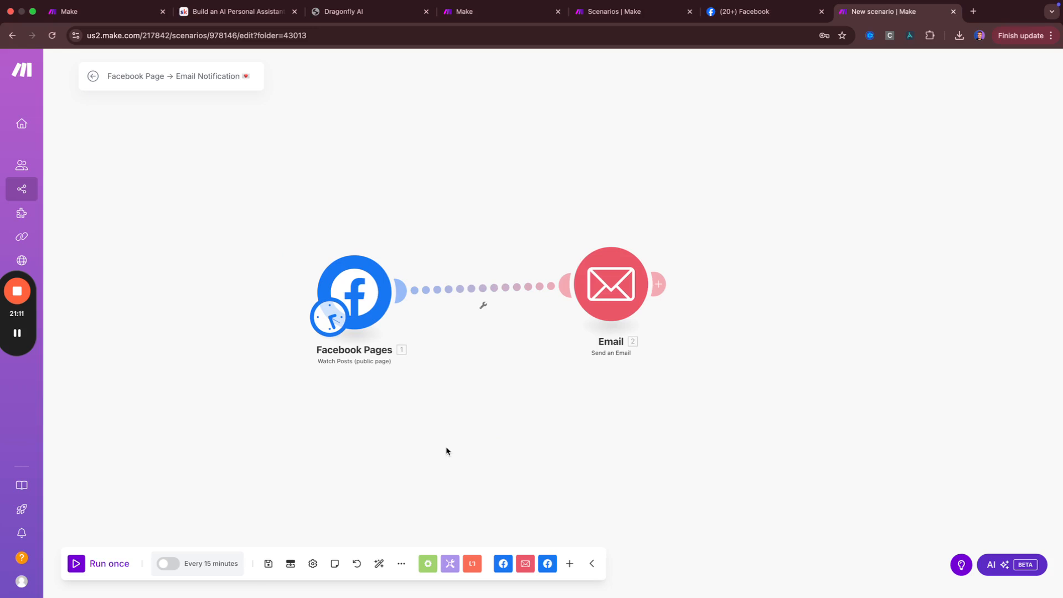
left_click_drag(517, 376, 428, 427)
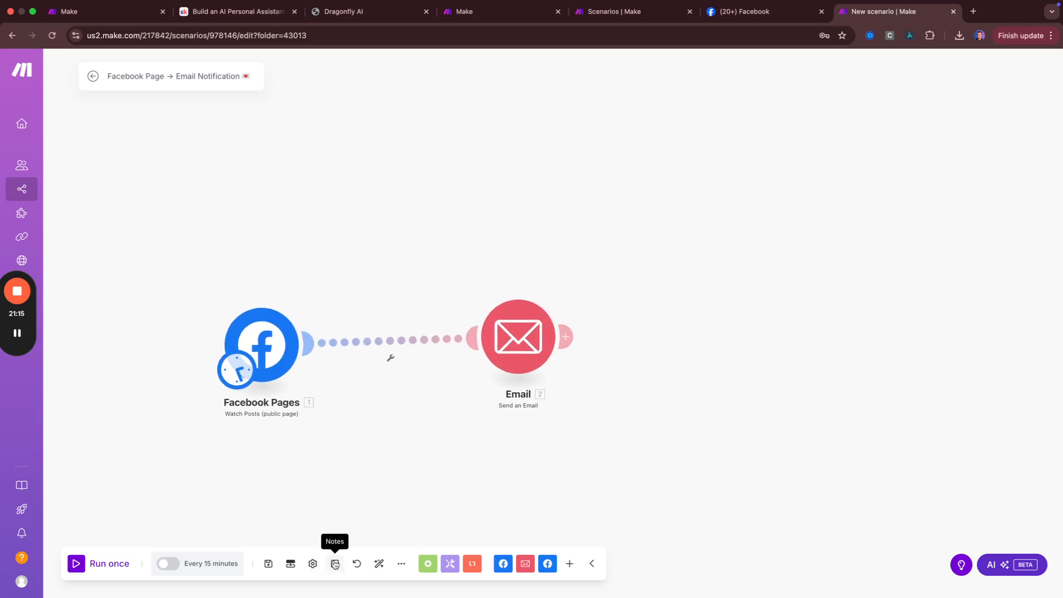
Add the note 'This is linked with Equity Main UT FB Page' to Facebook Pages
right_click(275, 331)
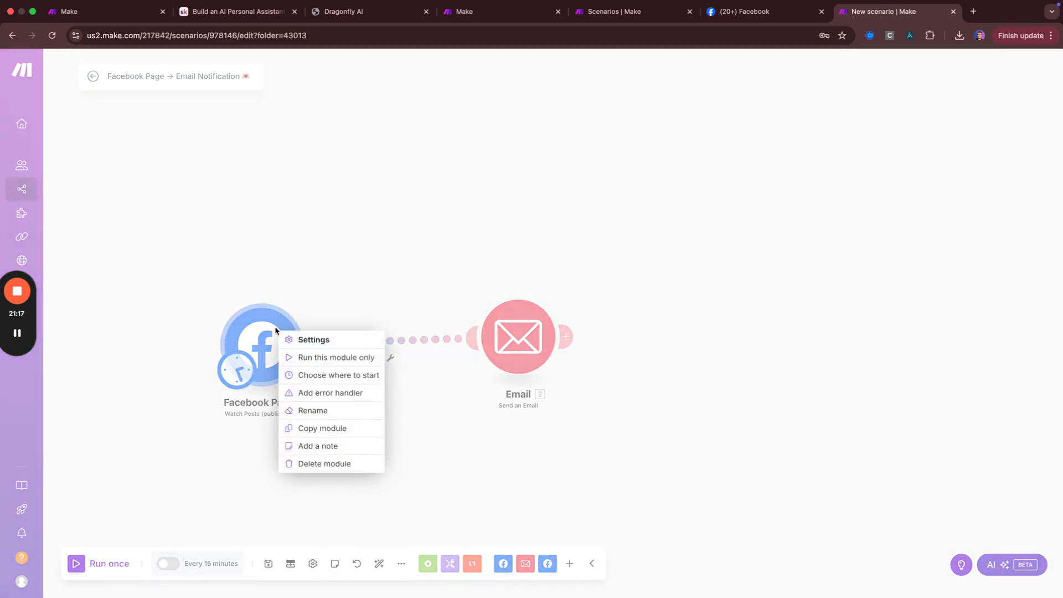
left_click(327, 443)
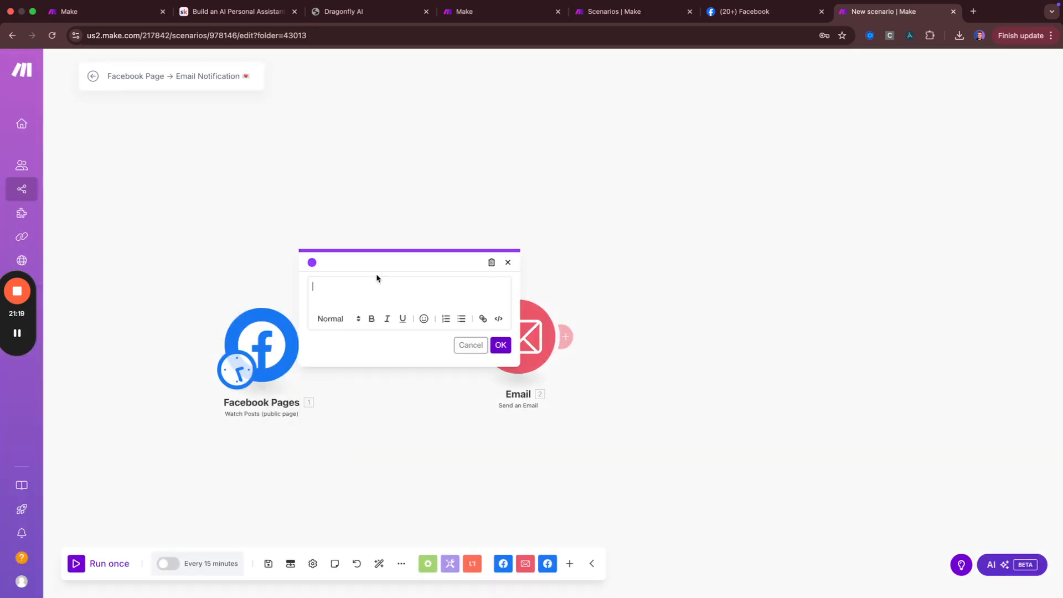
type("This is linked with Equity Main UT FB Page")
key("Return")
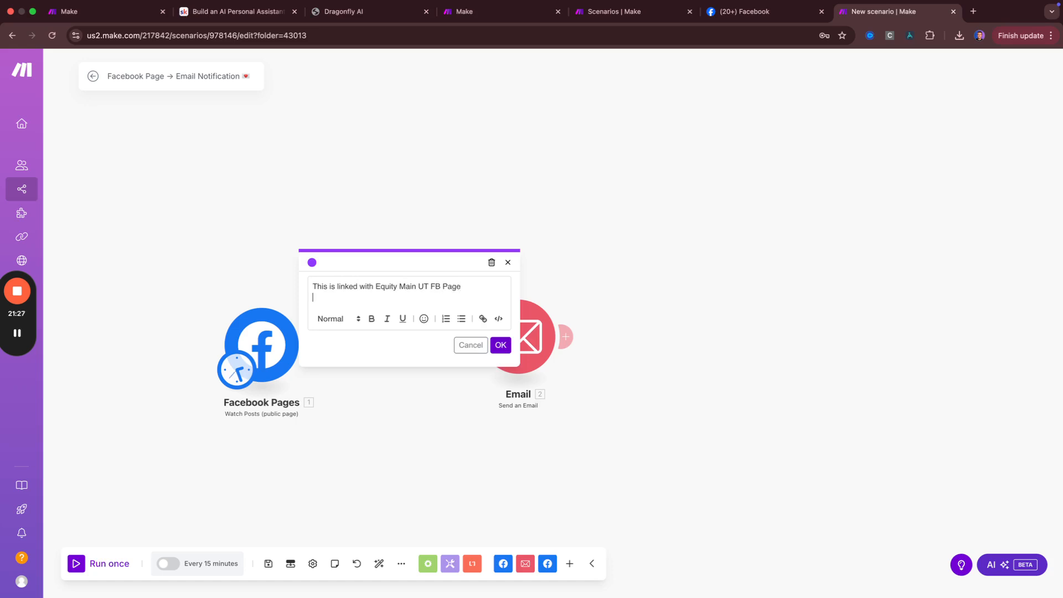
left_click(499, 347)
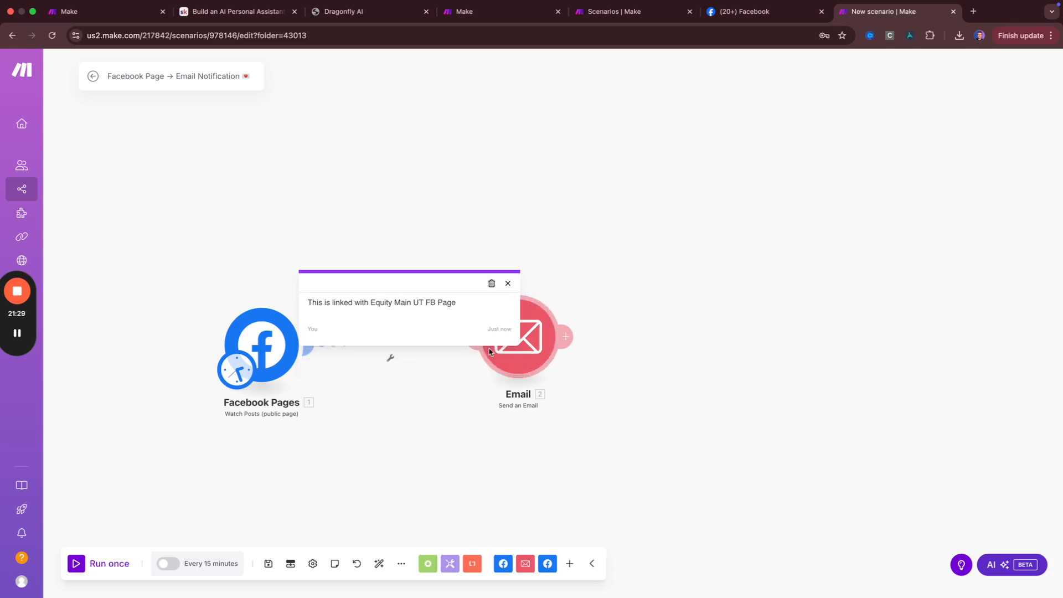
left_click(307, 203)
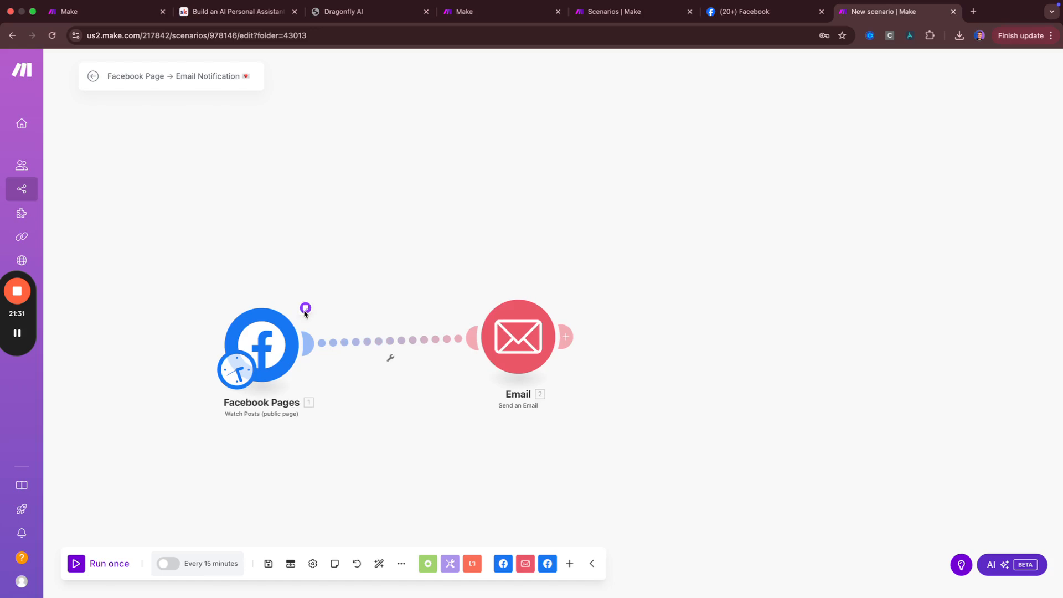
Review the Facebook Pages note and move the Email module slightly lower
left_click(260, 347)
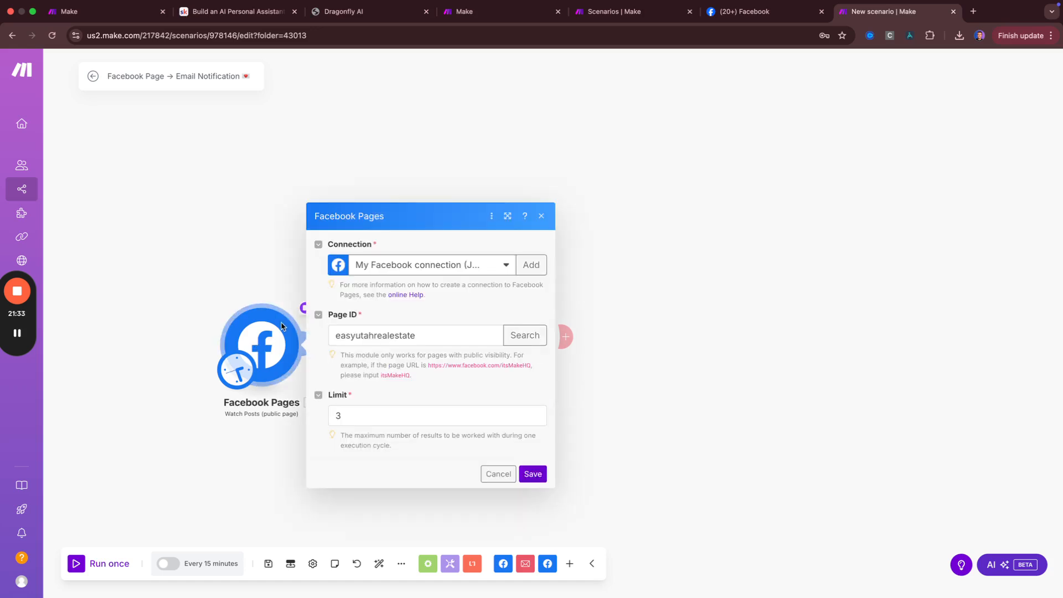
left_click(278, 229)
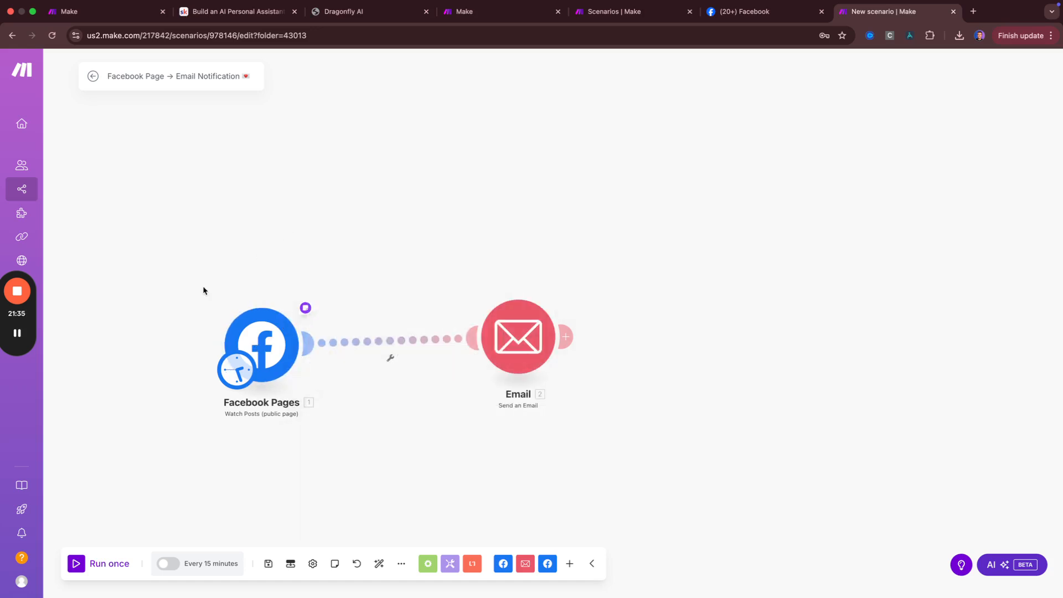
left_click(305, 308)
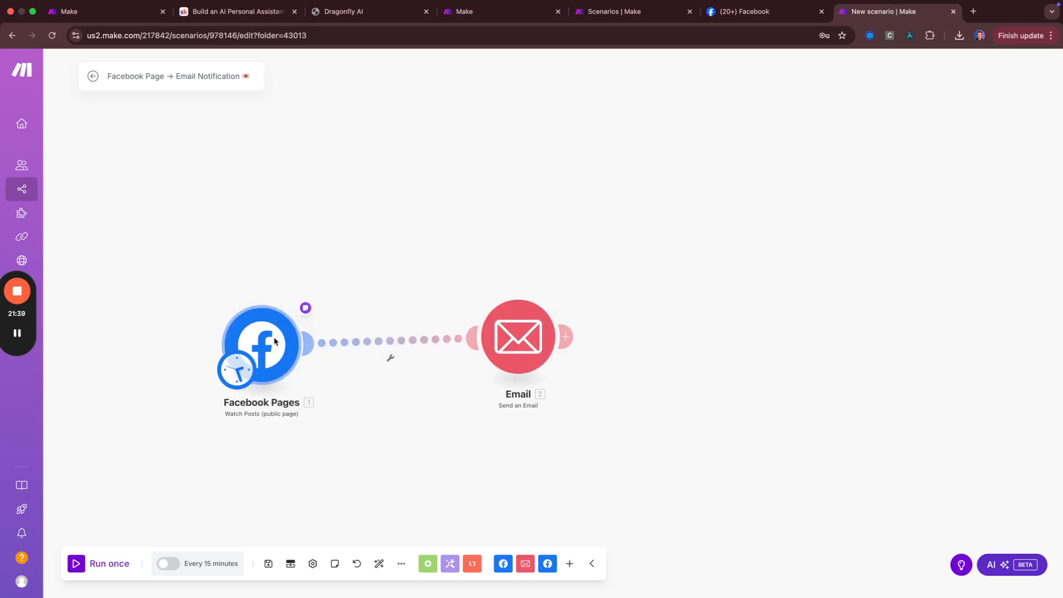
left_click_drag(530, 340, 530, 378)
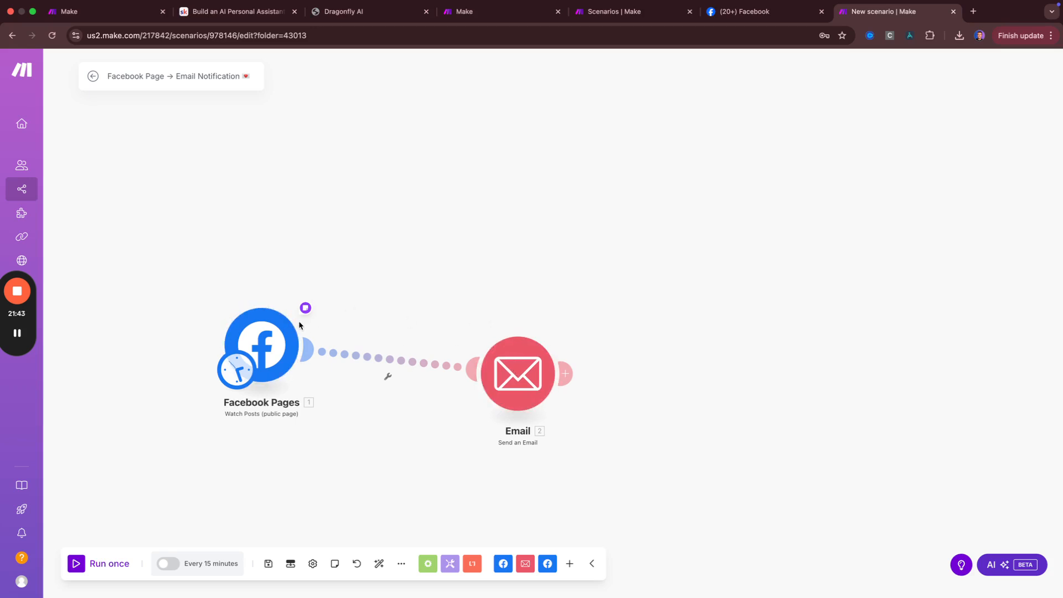
mouse_move(305, 308)
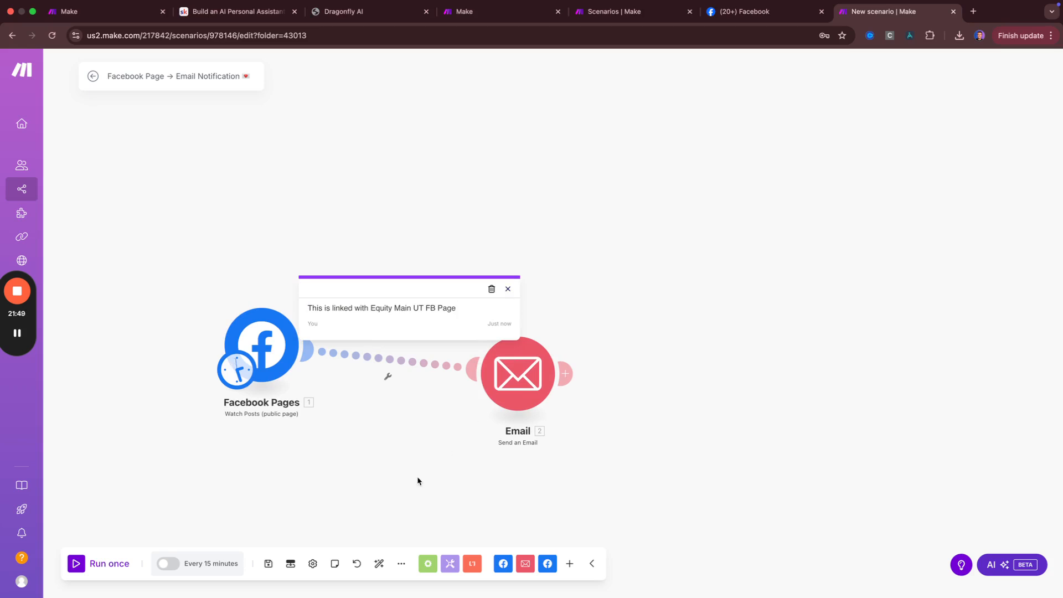
Show the blueprint options menu, checking the lesson and dashboard tabs before returning to the scenario
left_click(400, 562)
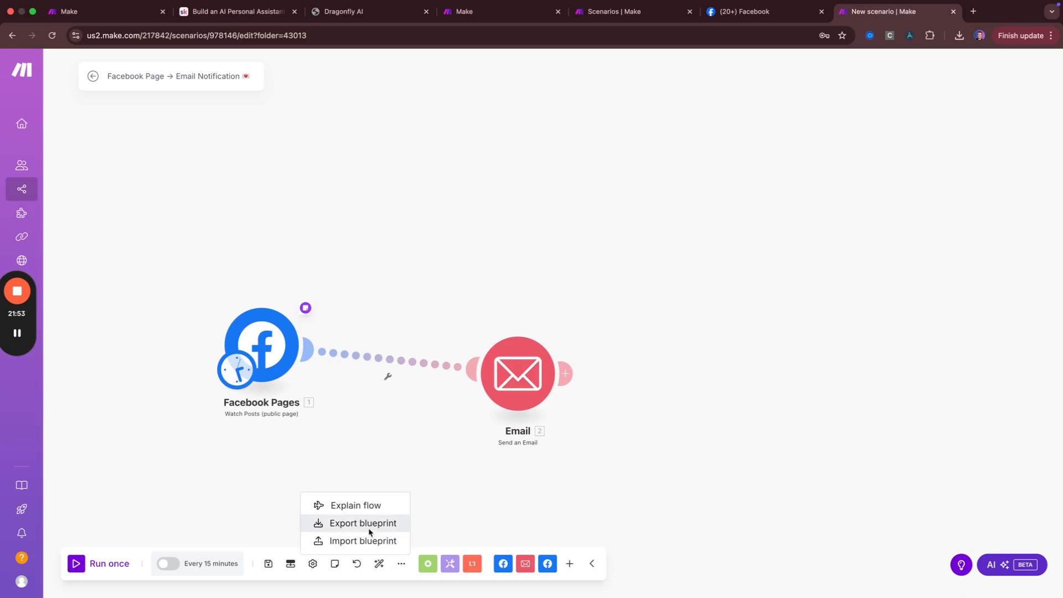
left_click(249, 12)
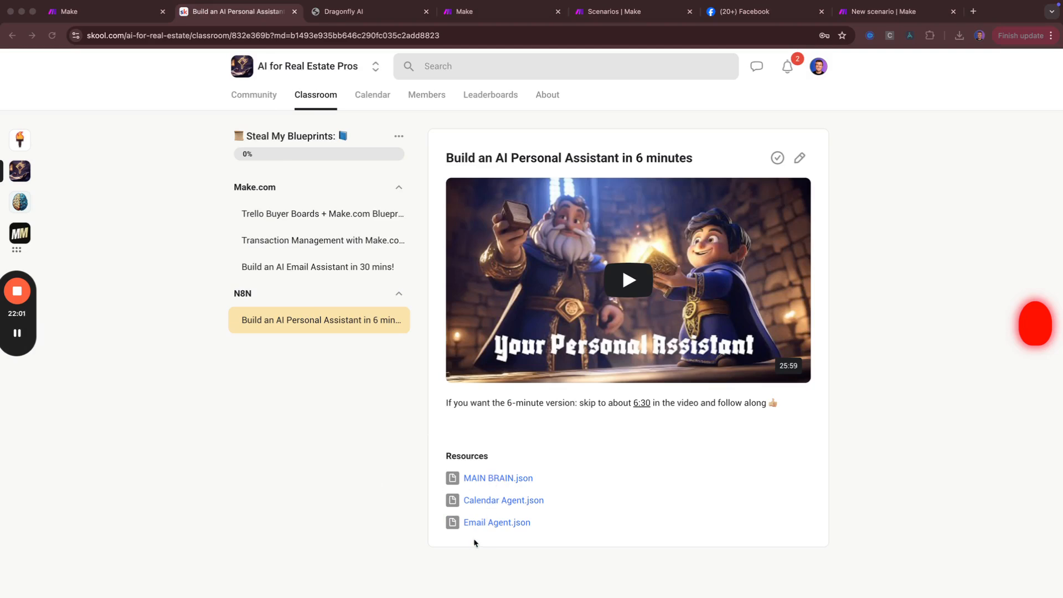
left_click(515, 454)
key("ctrl+shift+Tab")
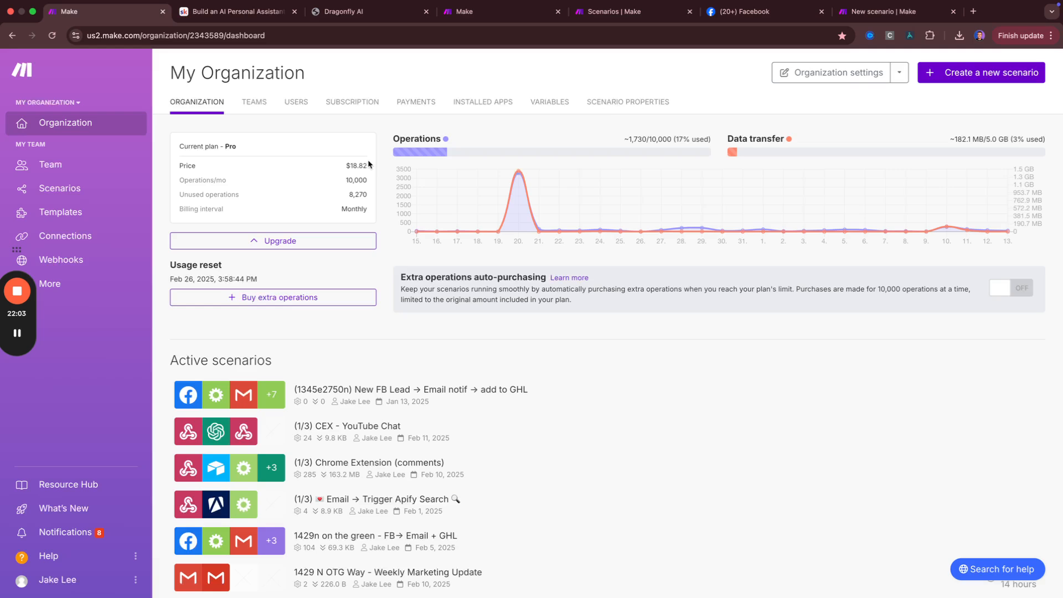
mouse_move(838, 6)
left_click(847, 24)
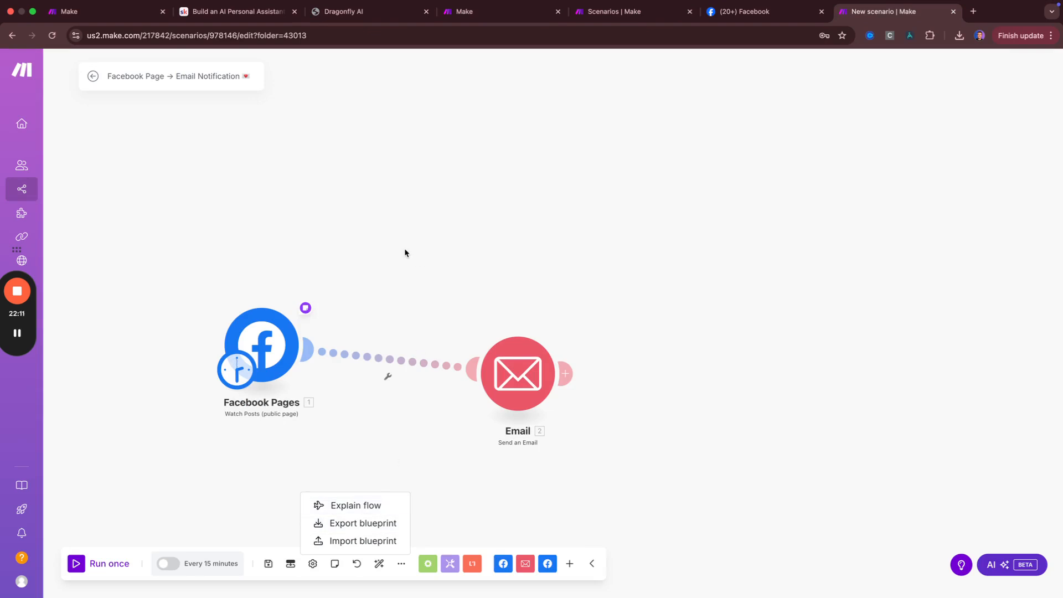
key("super+2")
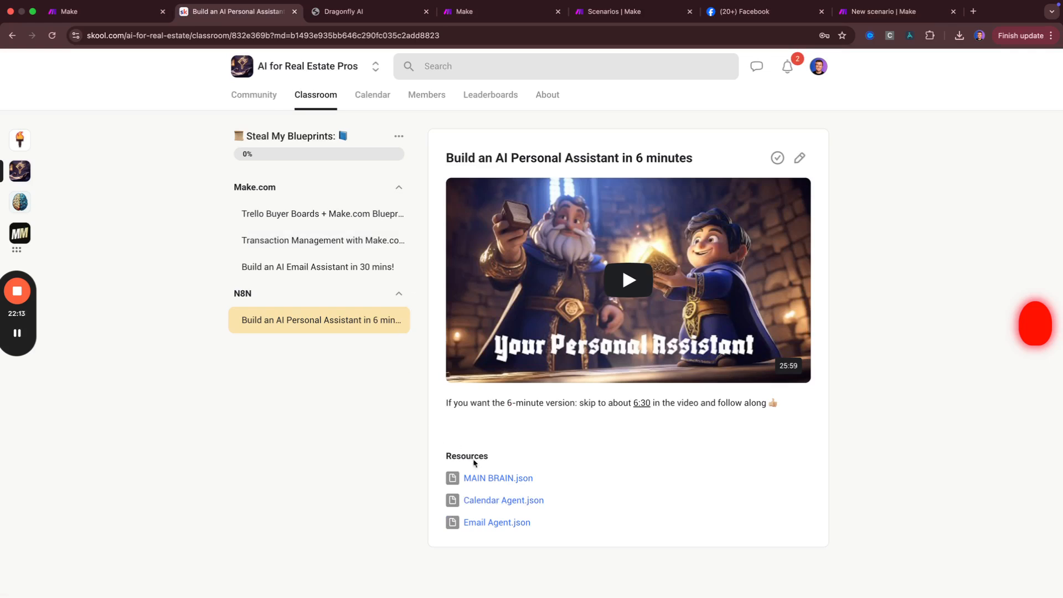
left_click(879, 11)
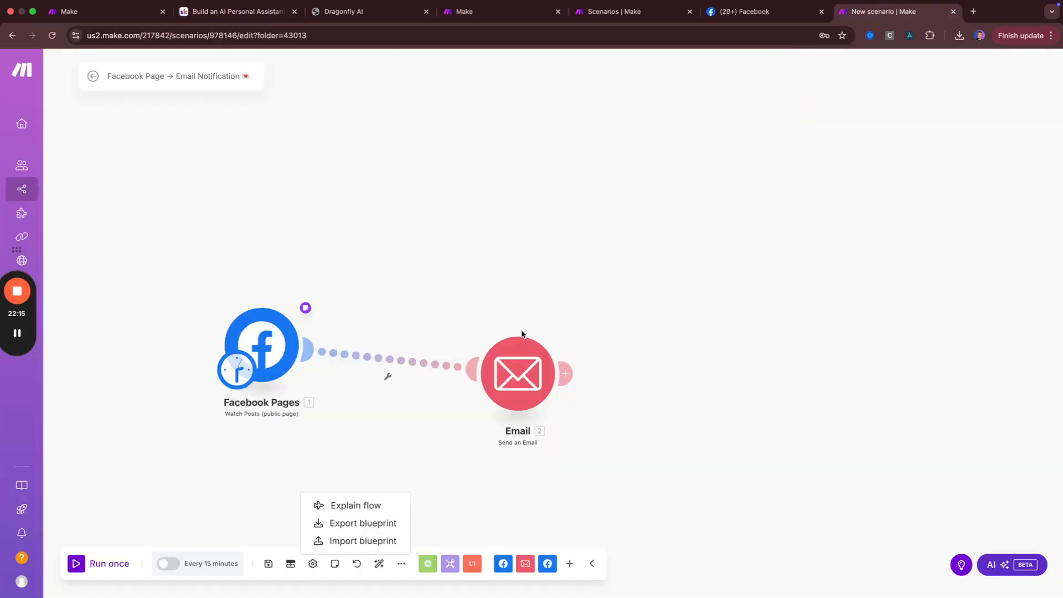
Start a blueprint import, consult the AI Email Assistant lesson, then cancel without choosing a file
left_click(357, 541)
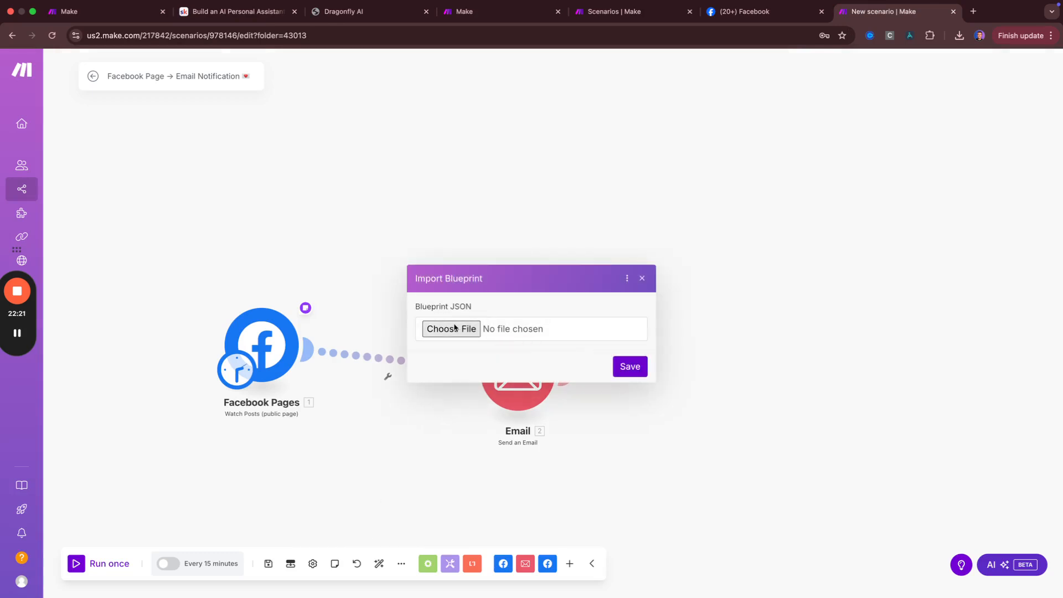
key("super+2")
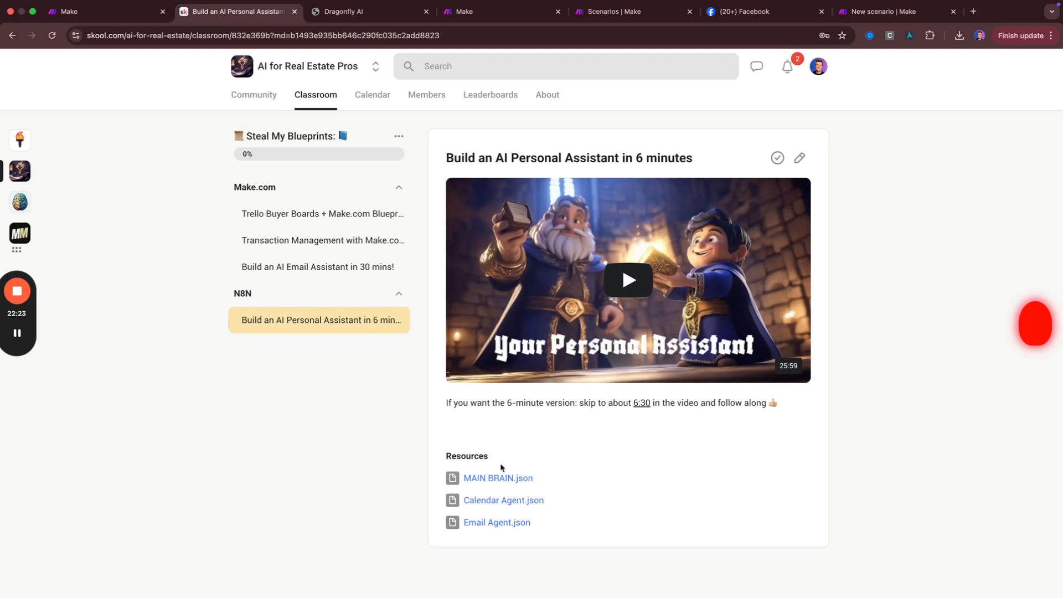
left_click(359, 272)
key("super+7")
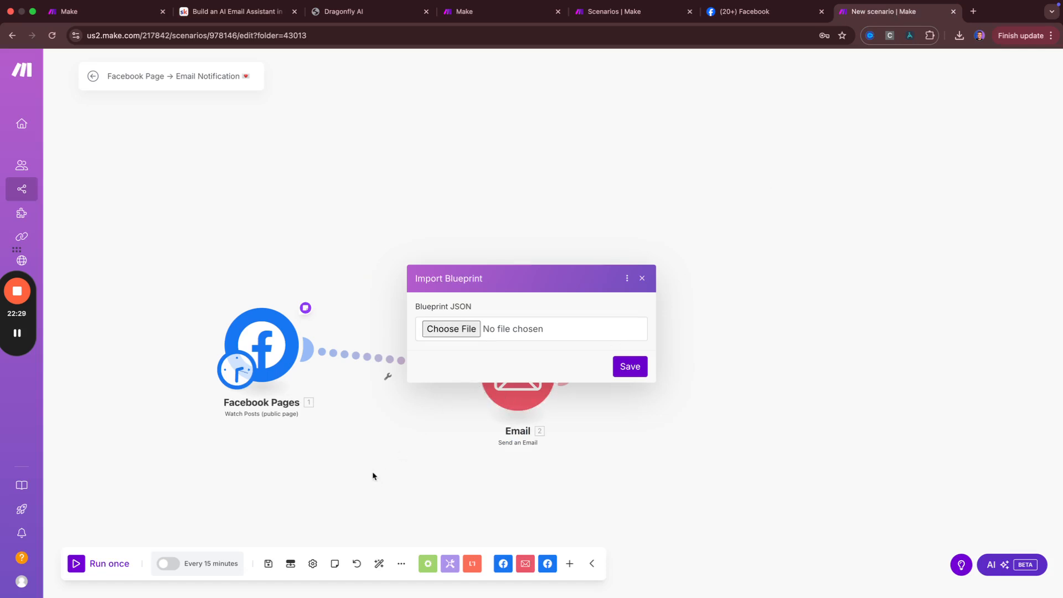
key("super+2")
scroll(531, 470, "down", 1)
left_click(879, 11)
left_click(641, 277)
Align Facebook Pages level with the Email module and show the blueprint options again
left_click(401, 563)
left_click_drag(256, 329, 300, 380)
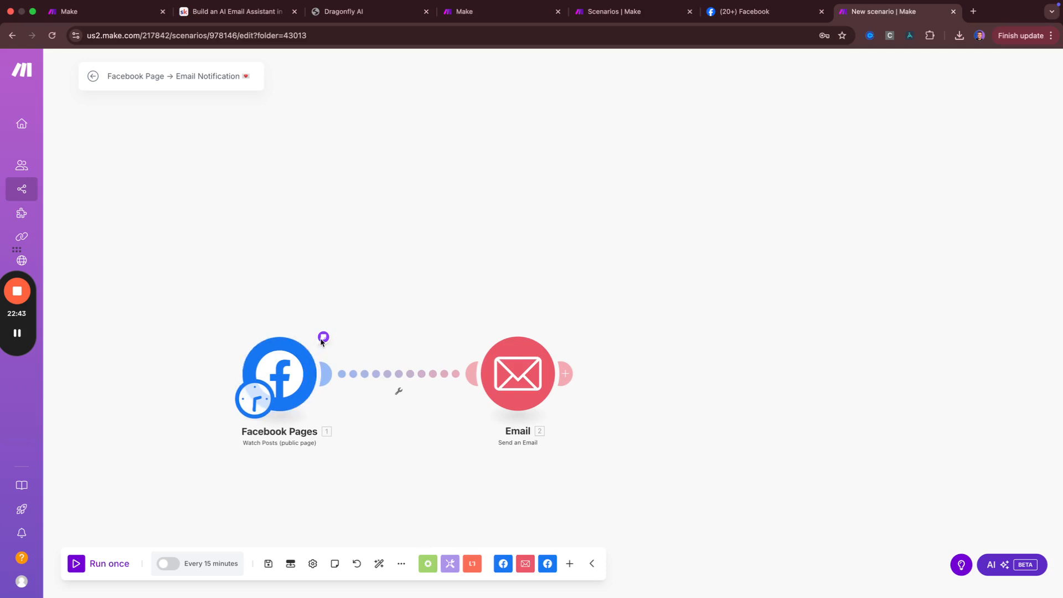
mouse_move(326, 337)
mouse_move(409, 595)
left_click(401, 564)
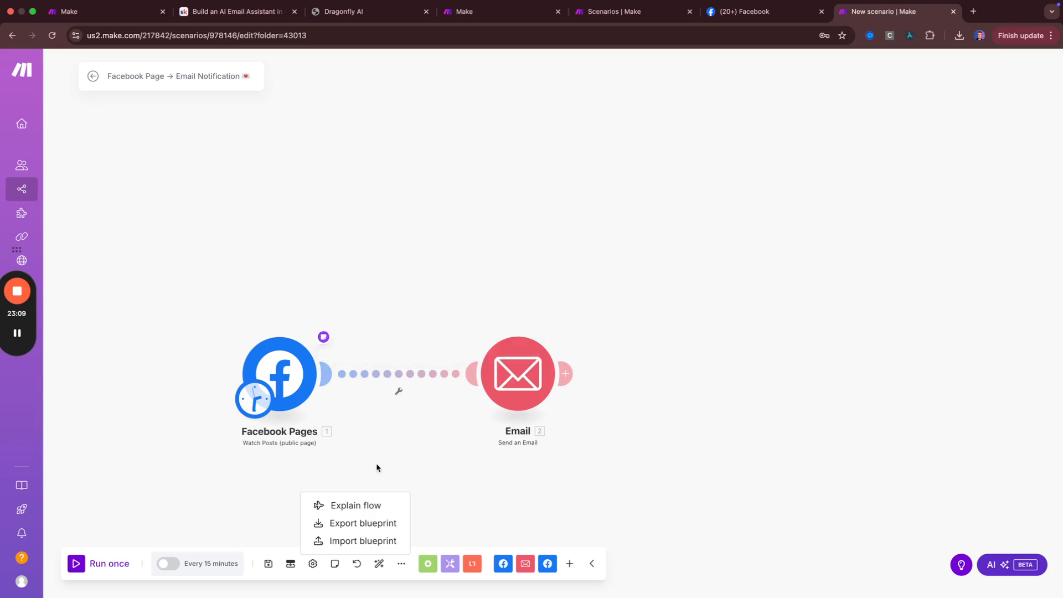
Dismiss the Explain flow / Export / Import blueprint menu
left_click(399, 564)
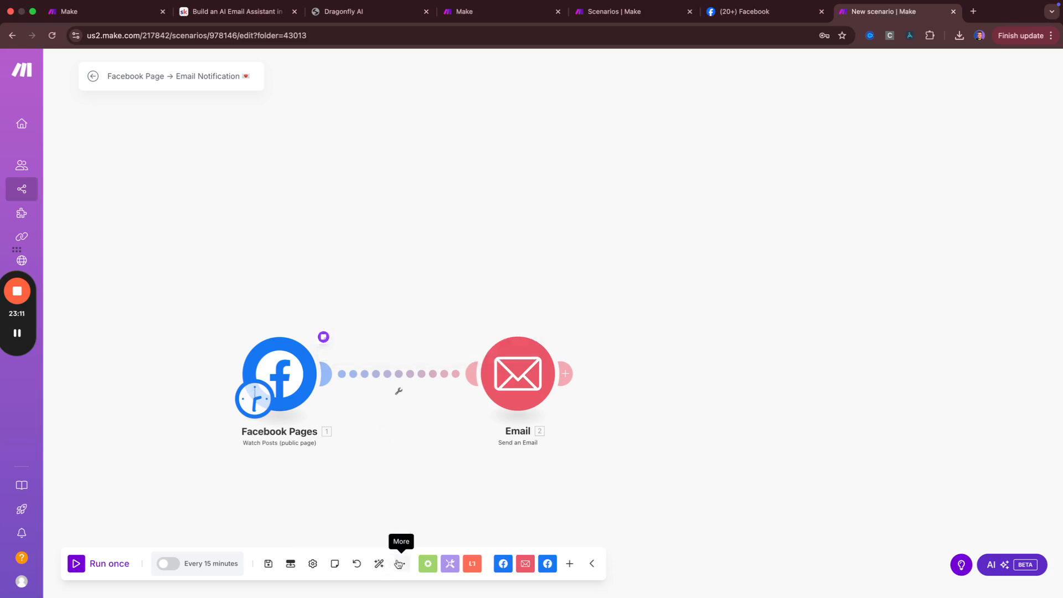
Add a Router after Email with an OpenAI Create a Completion module on its first branch
left_click(565, 376)
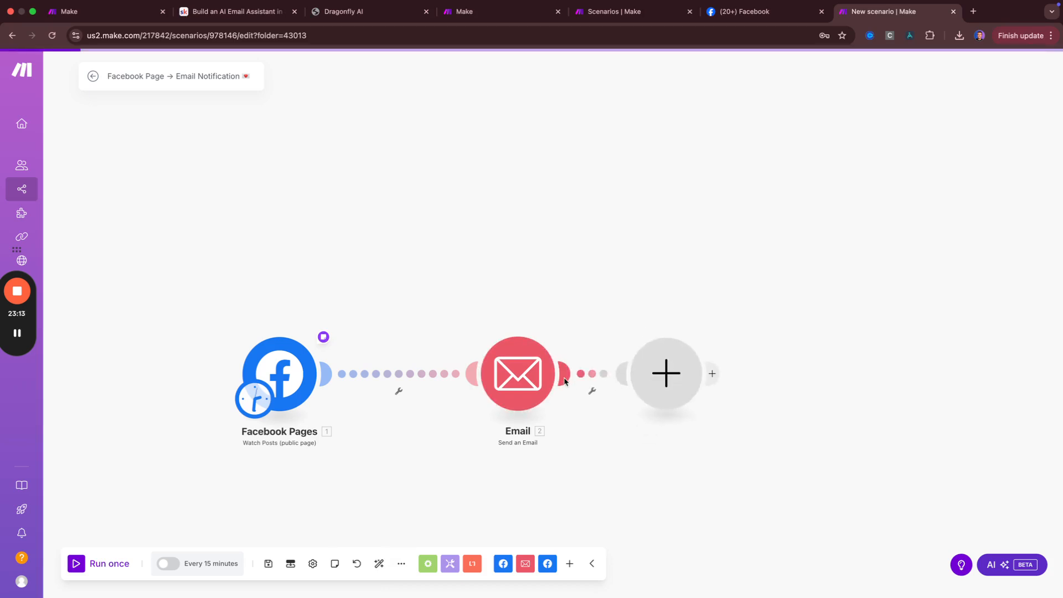
type("router")
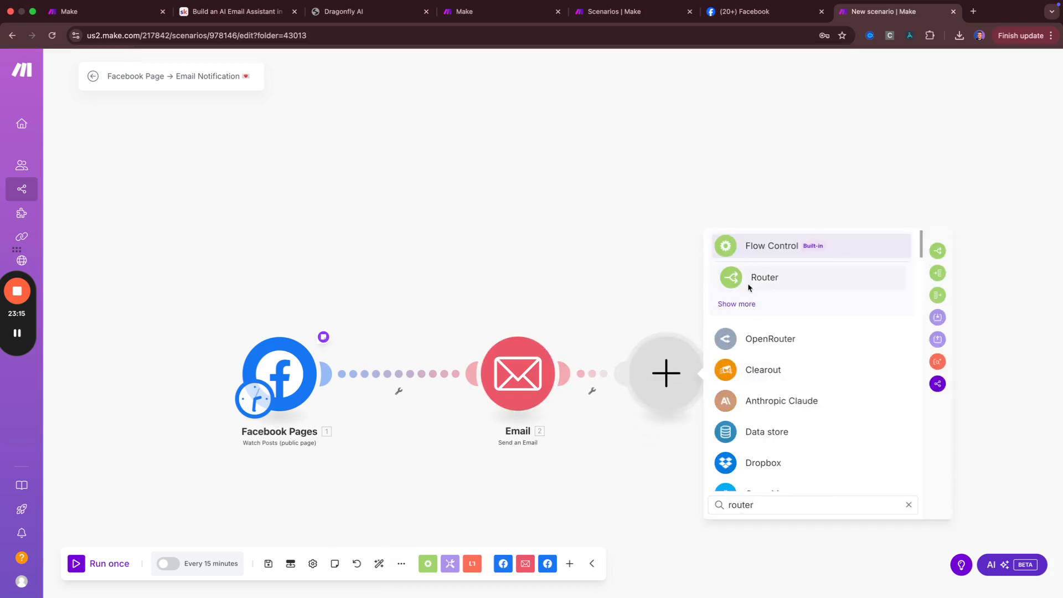
left_click(755, 279)
left_click(778, 310)
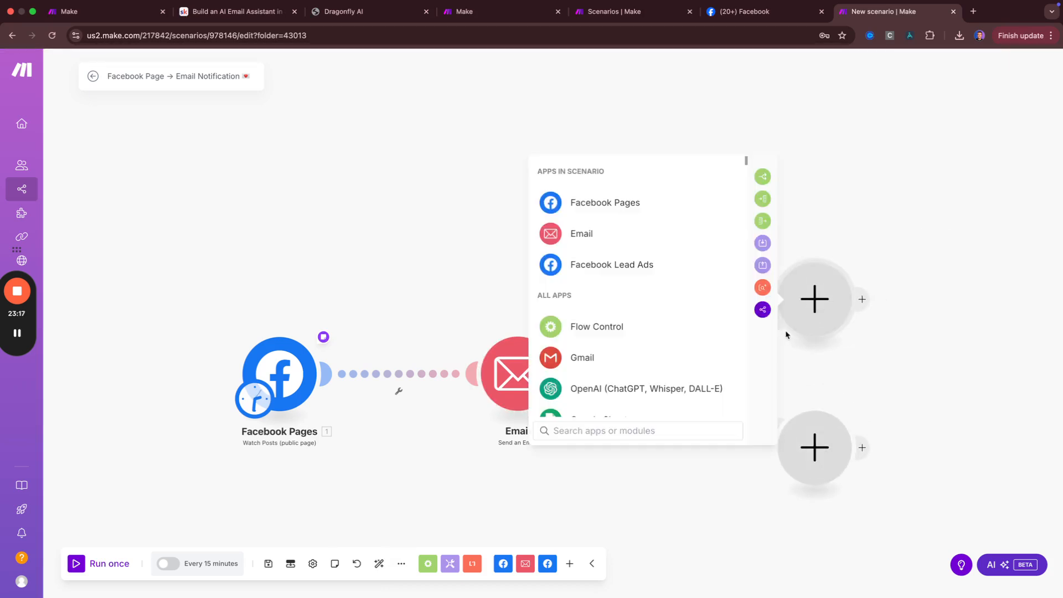
left_click(587, 388)
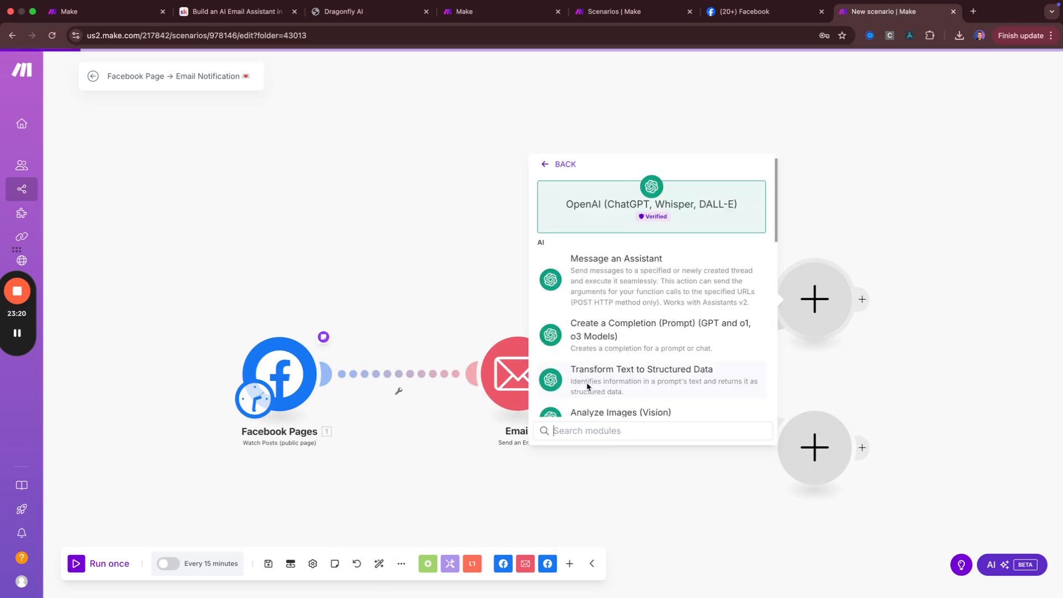
left_click(623, 332)
Put a Slack Create a Message module on the Router's second branch
left_click(815, 447)
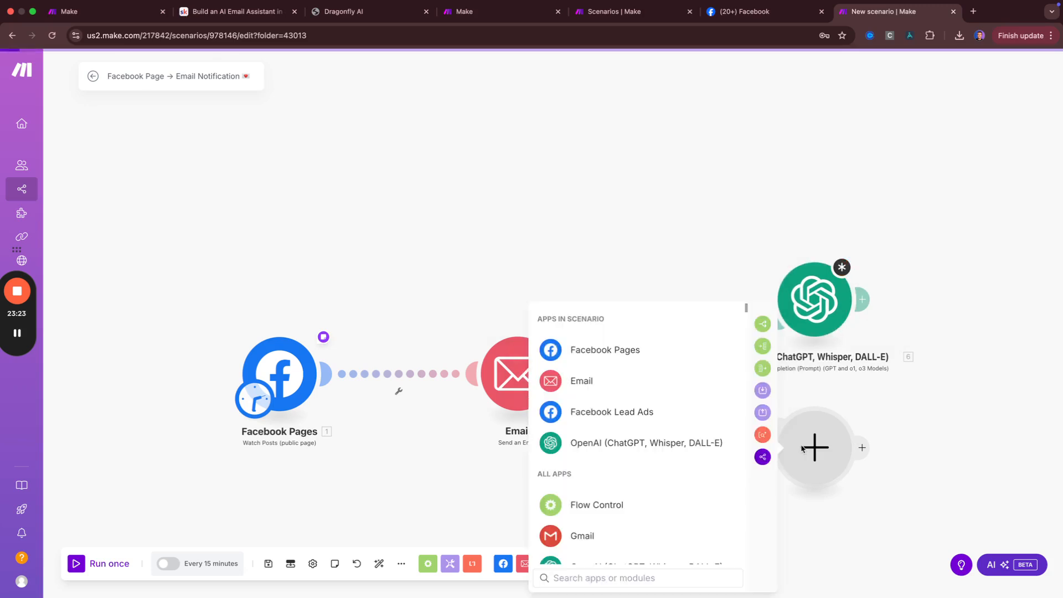
scroll(601, 476, "down", 2)
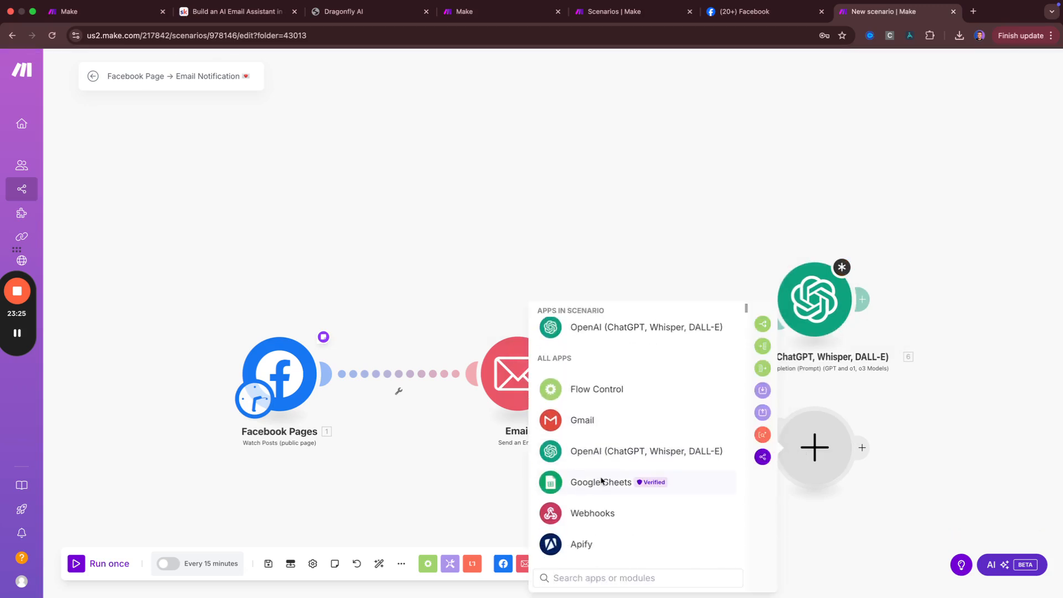
type("slack")
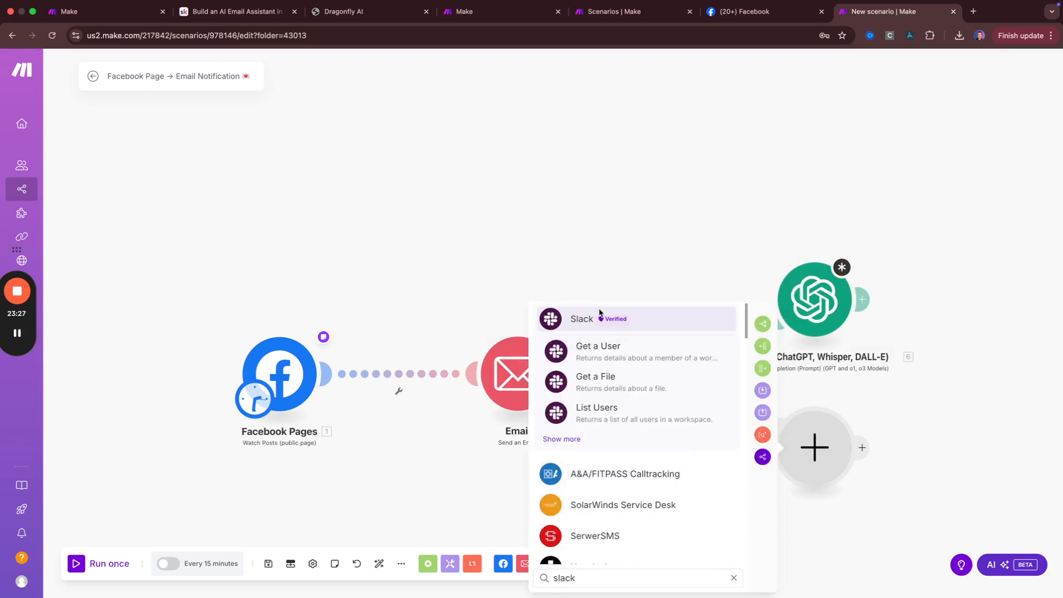
left_click(573, 320)
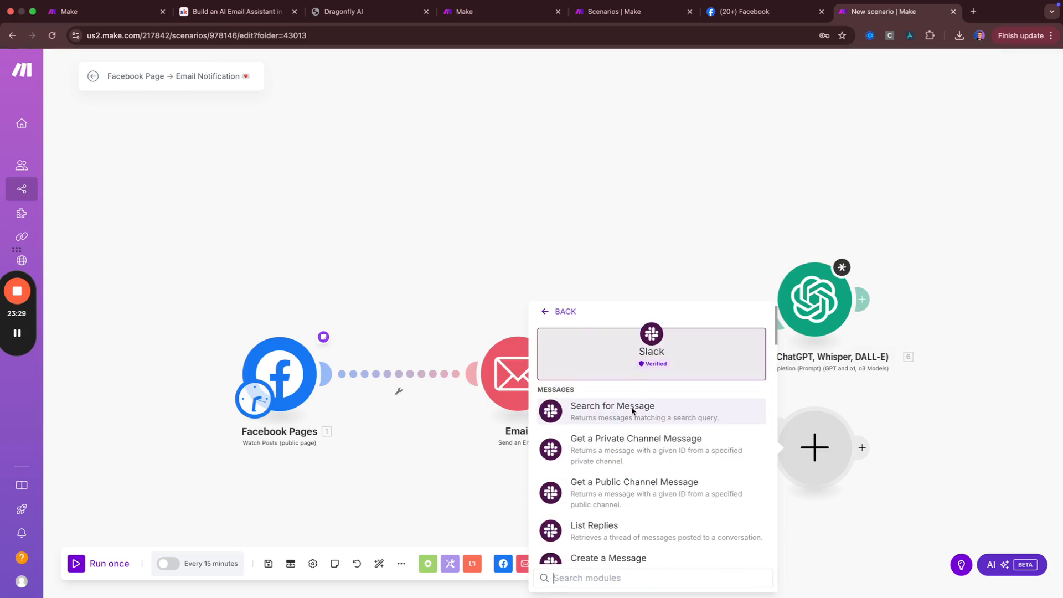
scroll(625, 421, "down", 1)
left_click(616, 501)
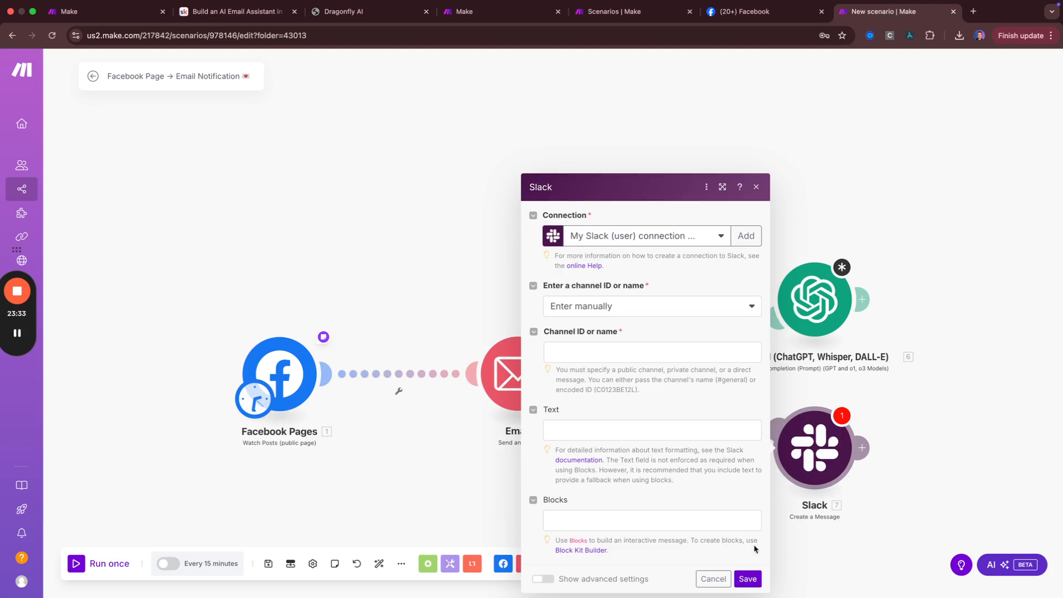
left_click(757, 189)
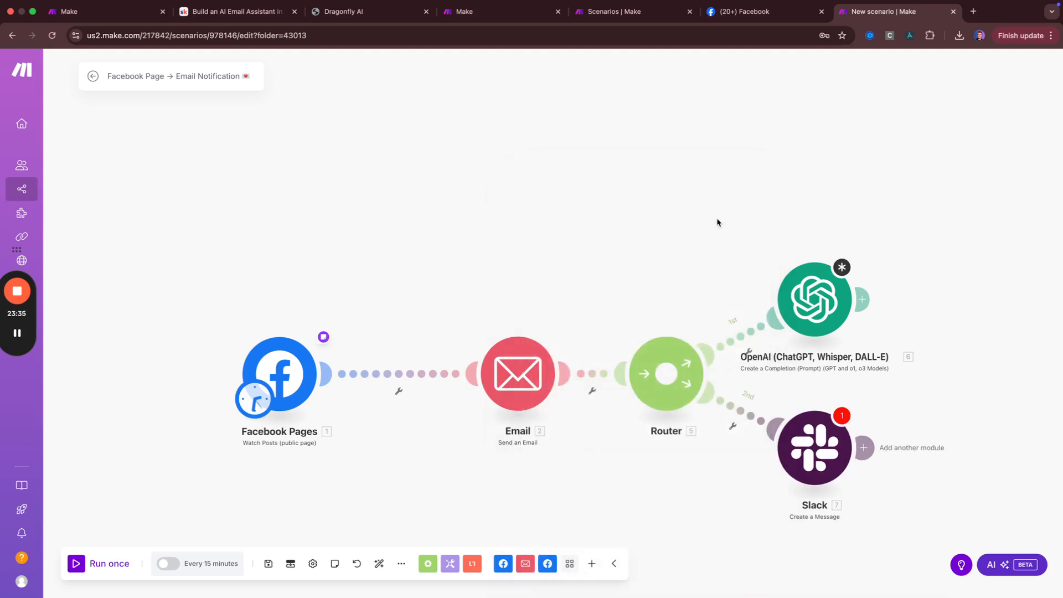
left_click(401, 564)
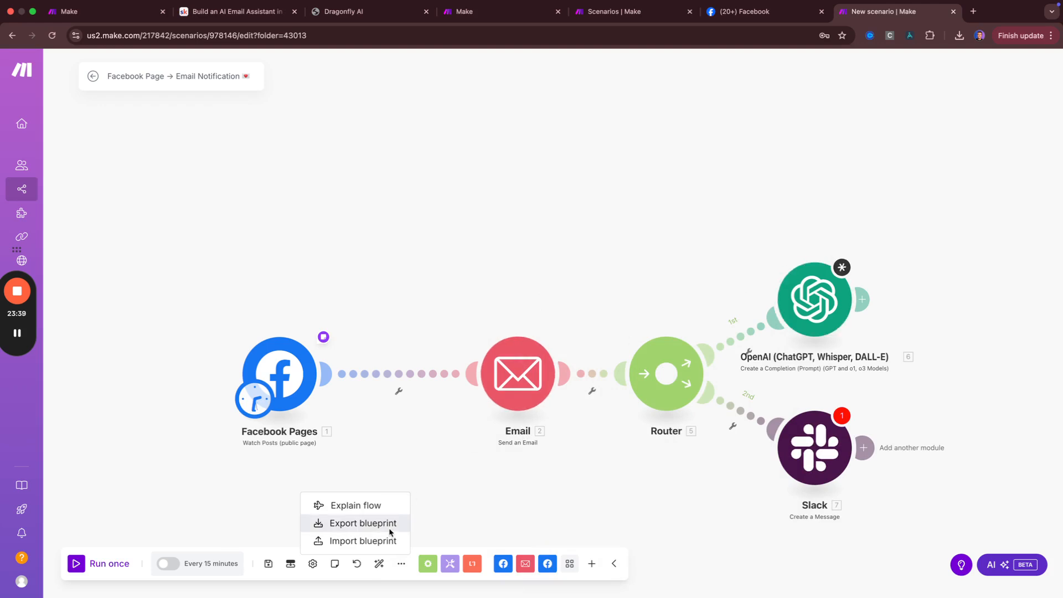
View the flow explanation and expand the Router to four routes
left_click(352, 506)
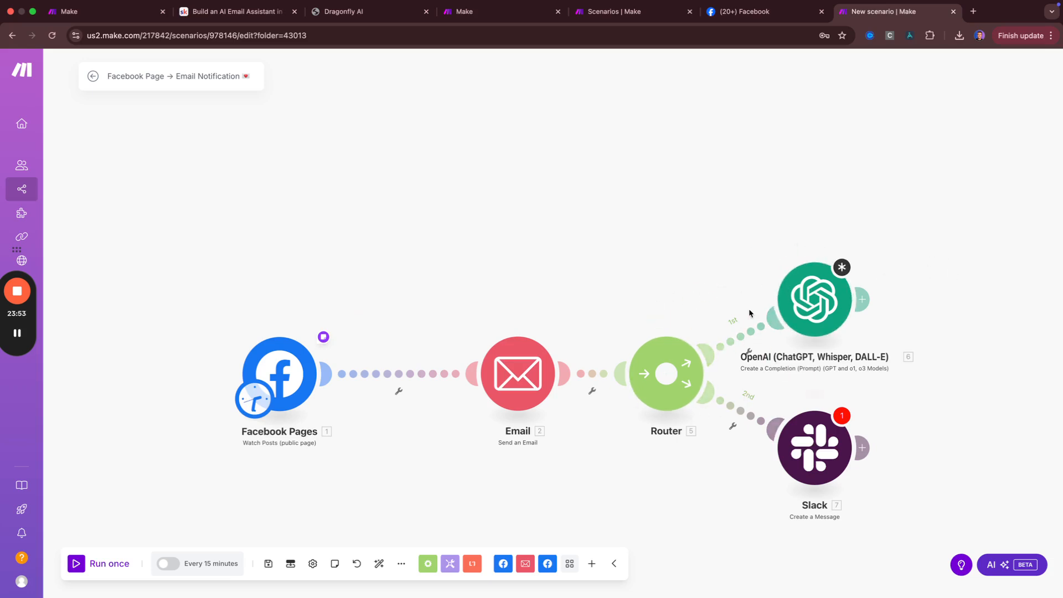
left_click_drag(923, 394, 720, 406)
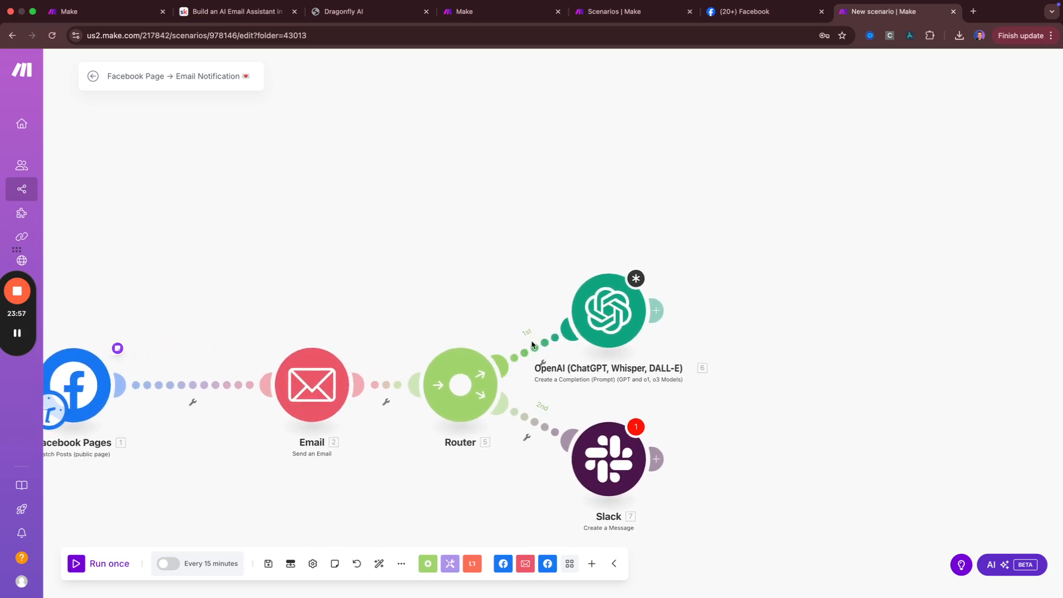
left_click_drag(604, 322, 588, 249)
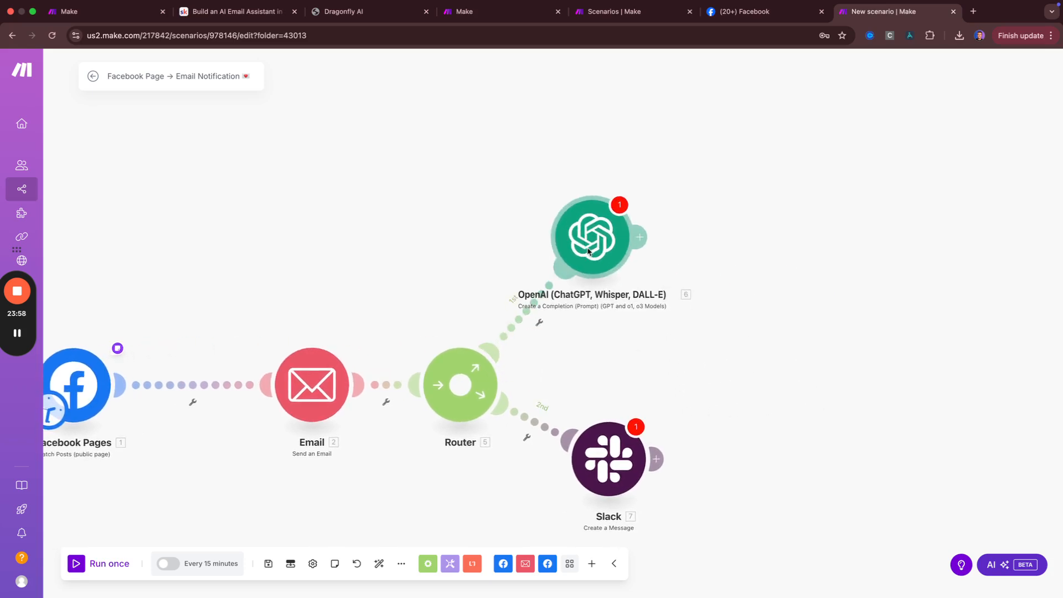
left_click(465, 381)
left_click(464, 343)
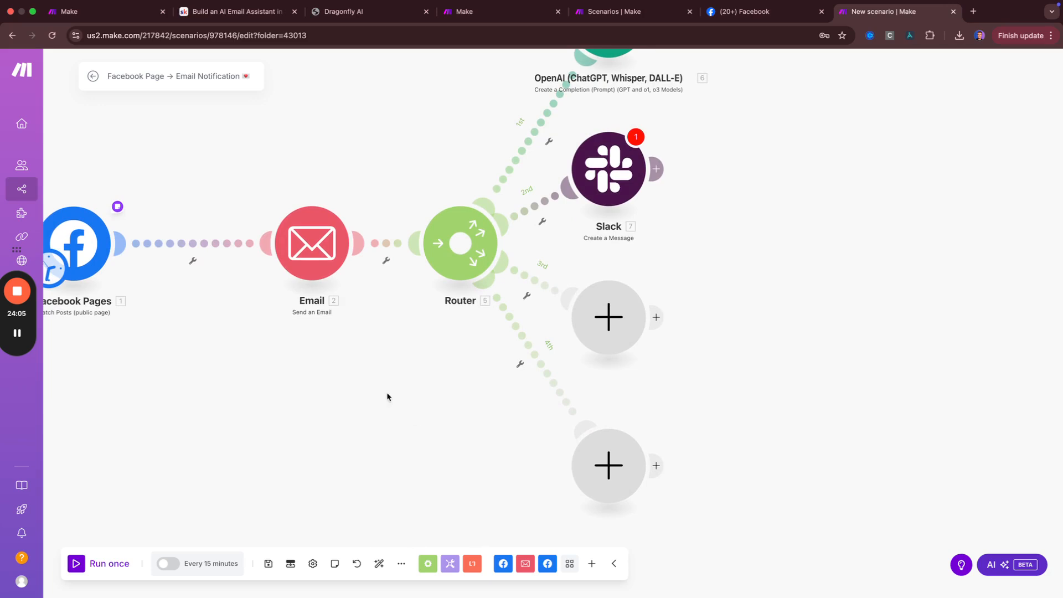
Auto-align and rearrange the modules, then select and delete the Router with all its branches
left_click_drag(404, 406, 423, 485)
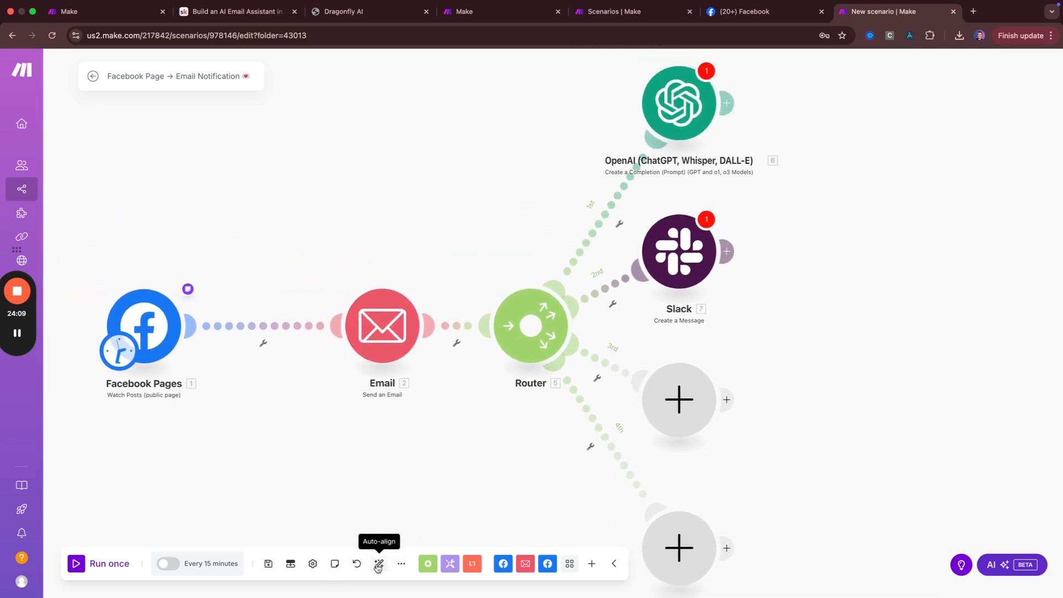
left_click(378, 563)
left_click_drag(383, 313, 309, 154)
left_click_drag(489, 305, 352, 422)
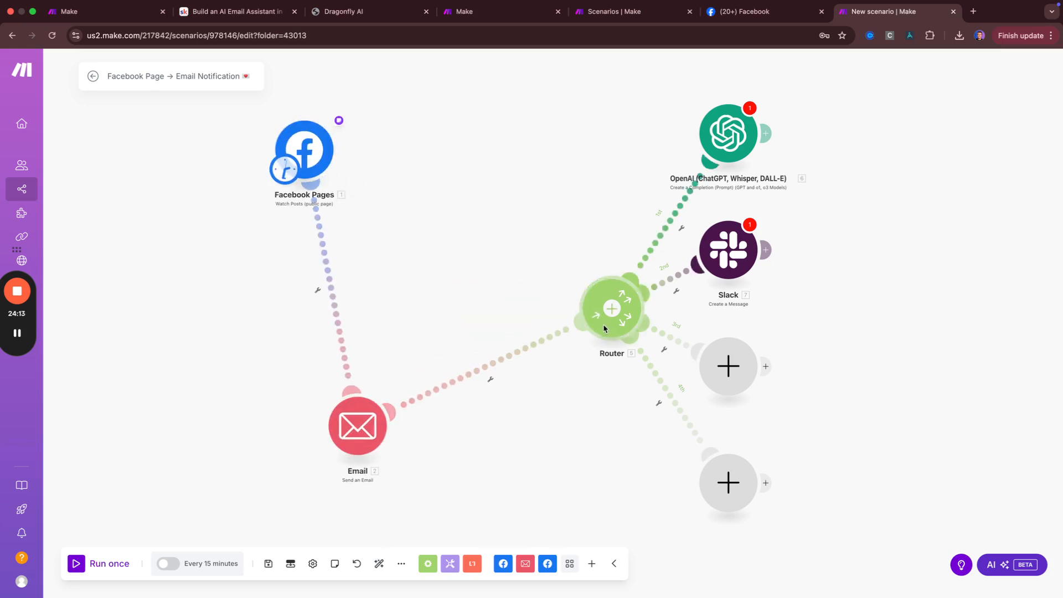
left_click_drag(590, 340, 510, 171)
left_click_drag(735, 126, 839, 117)
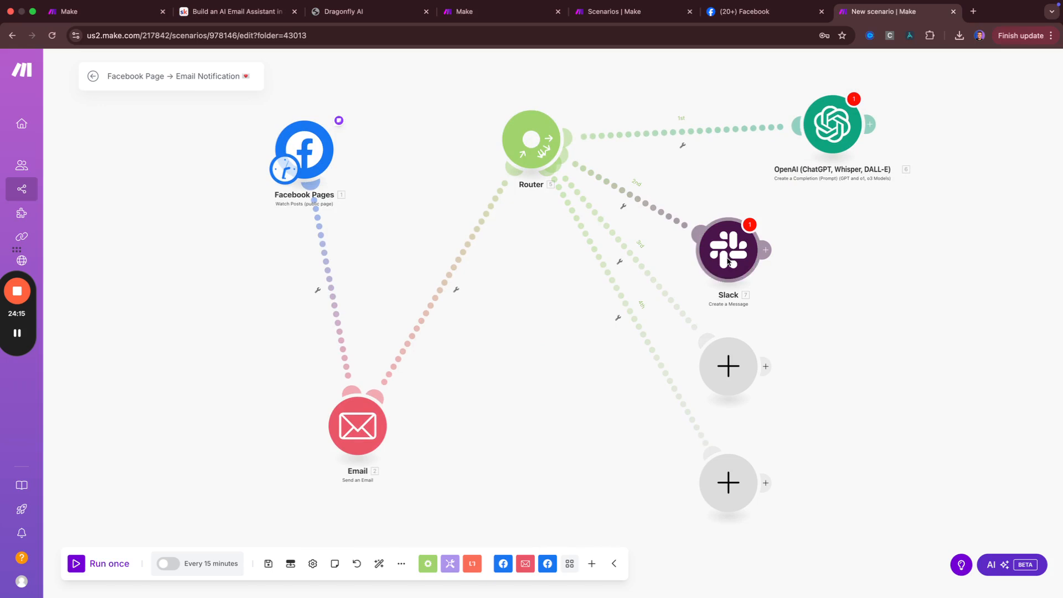
left_click_drag(728, 249, 562, 395)
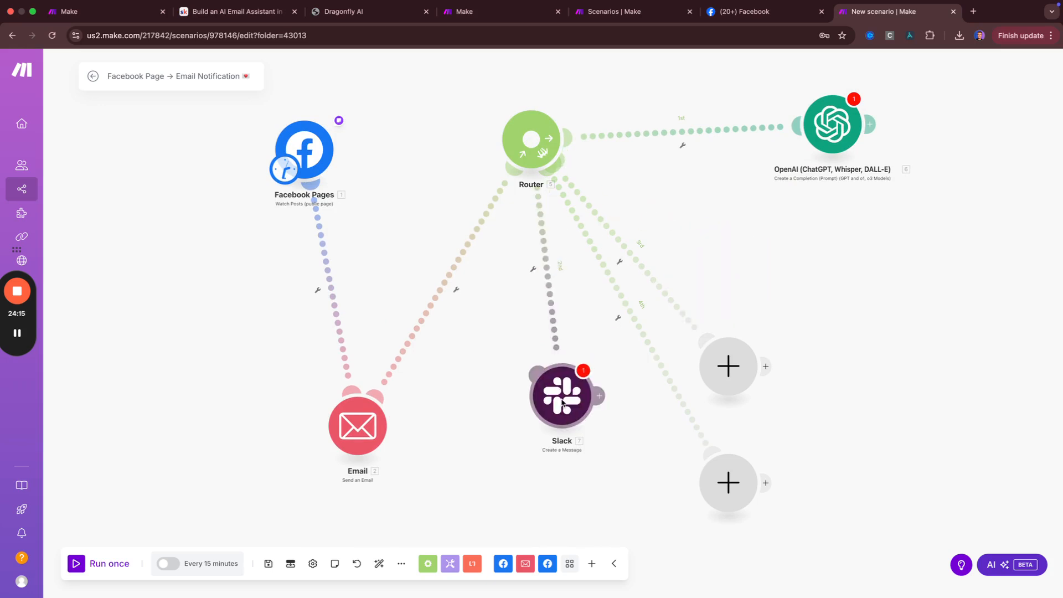
left_click(379, 563)
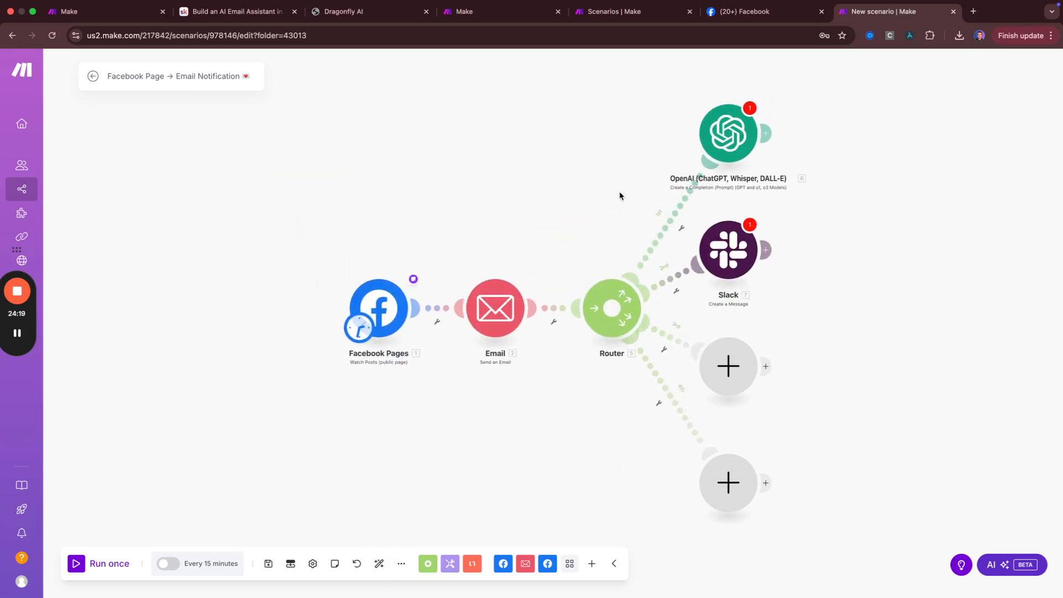
left_click_drag(590, 107, 824, 595)
key("Delete")
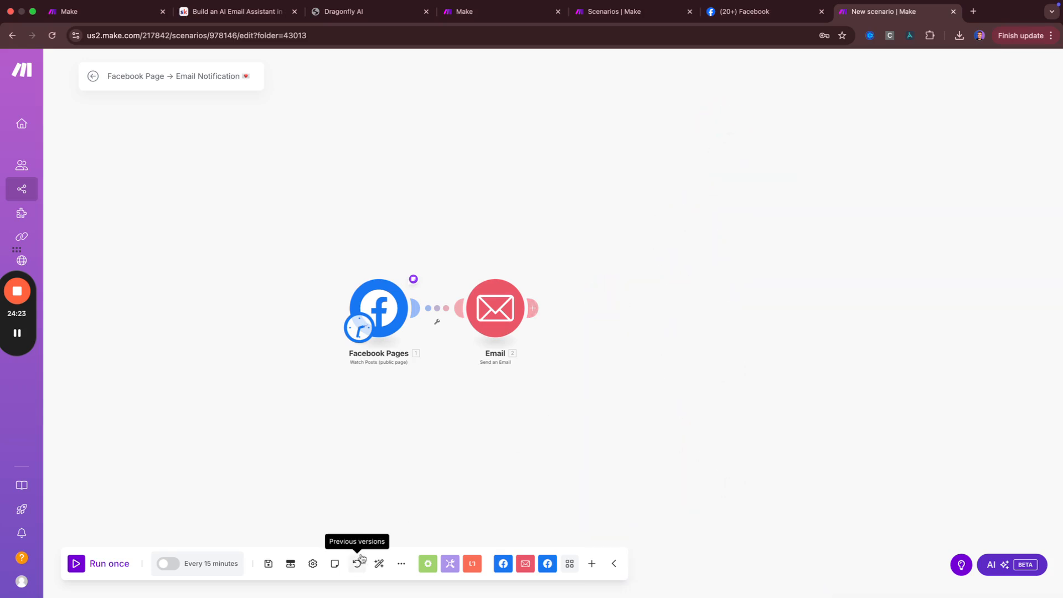
Restore the February 13, 2025 4:18 PM version from Previous versions
left_click(357, 563)
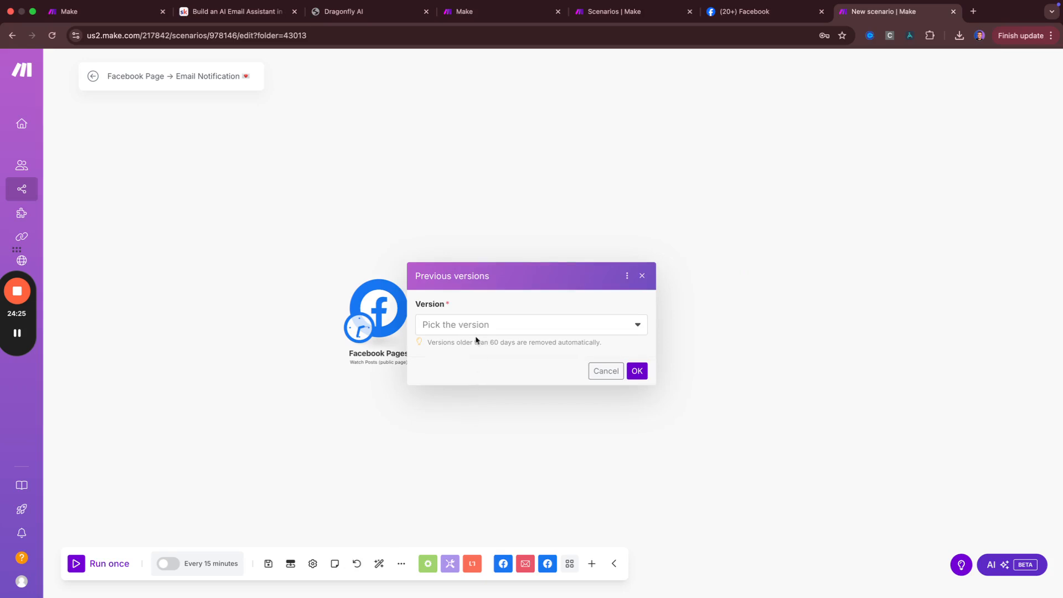
left_click(481, 323)
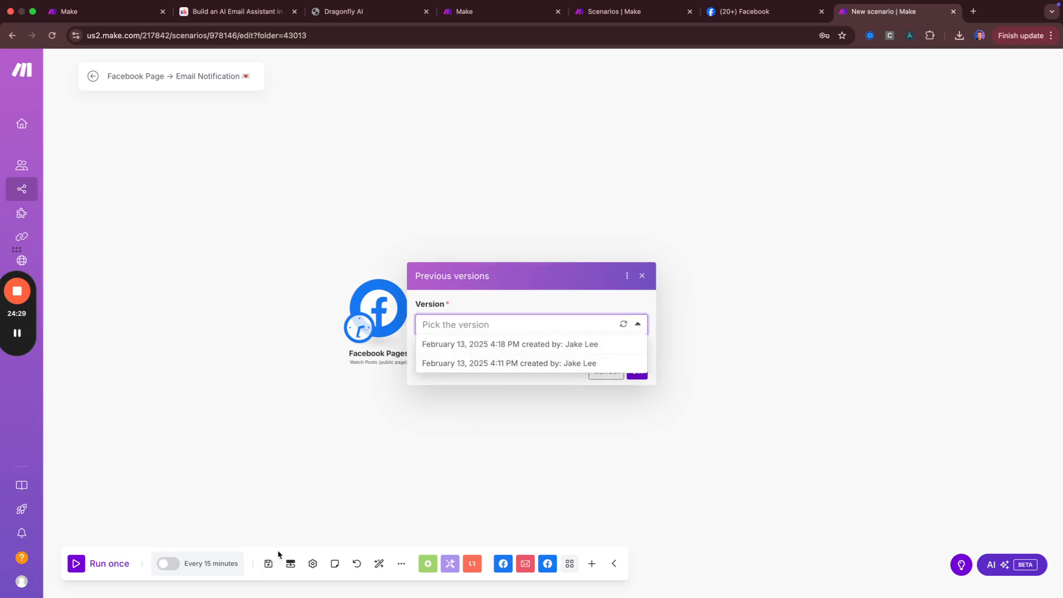
left_click(490, 348)
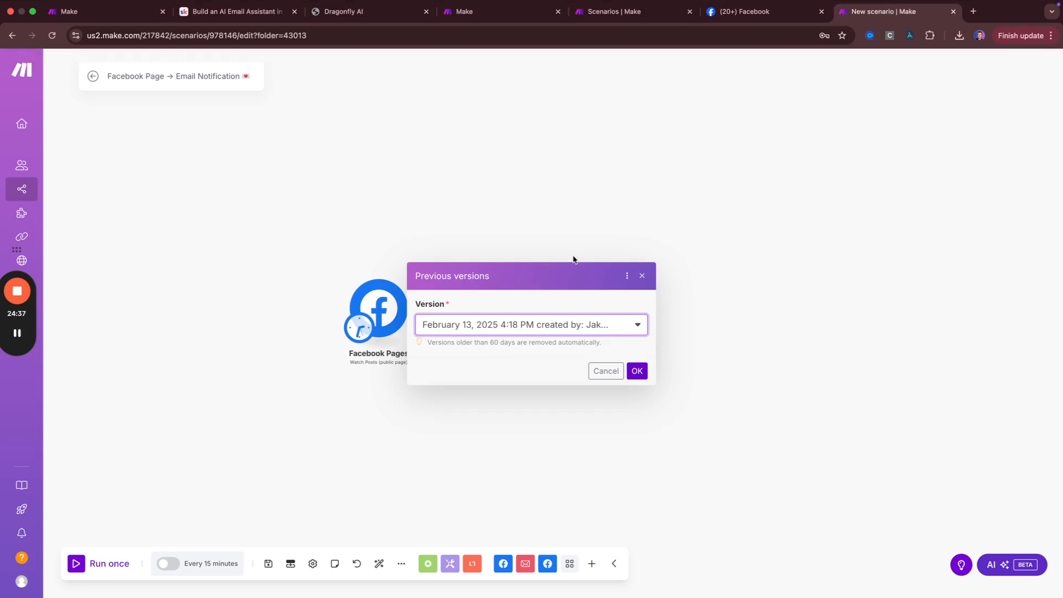
left_click(509, 324)
mouse_move(639, 3)
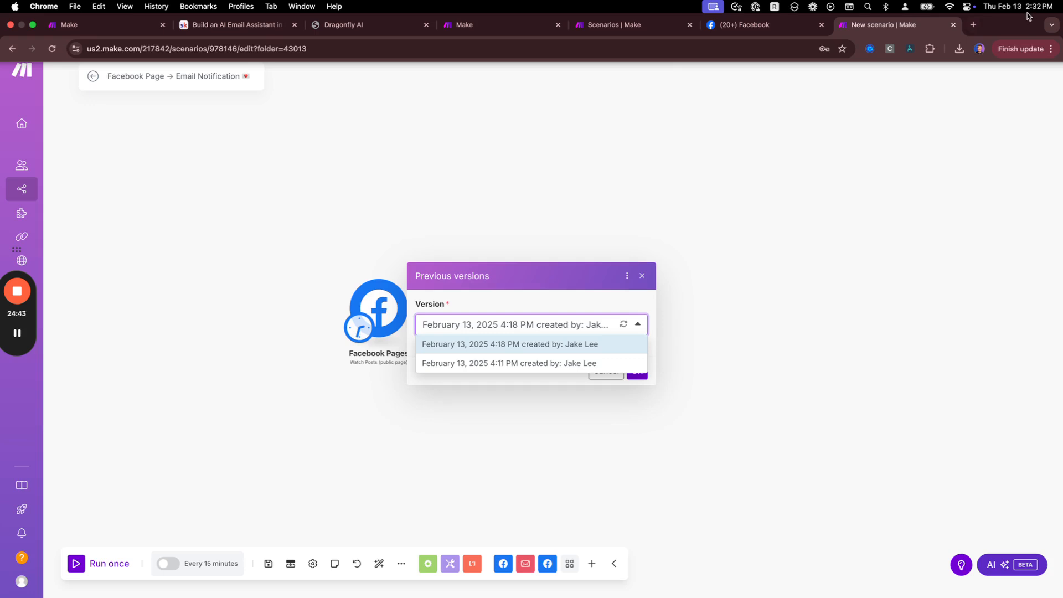
left_click(529, 331)
left_click(637, 371)
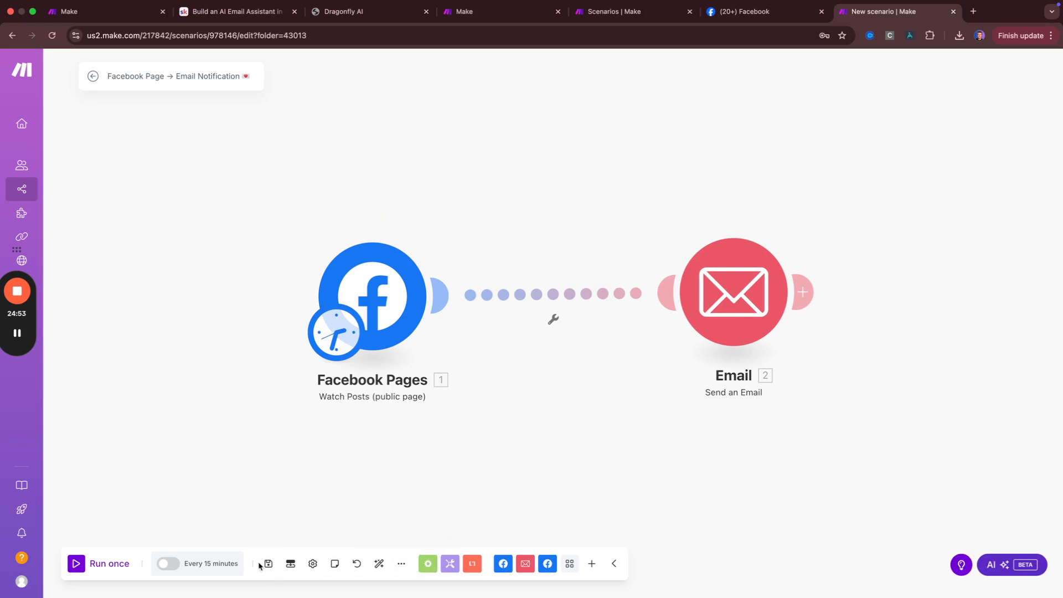
Zoom out the canvas and add an empty module after the Email step
mouse_move(25, 330)
scroll(239, 410, "down", 3)
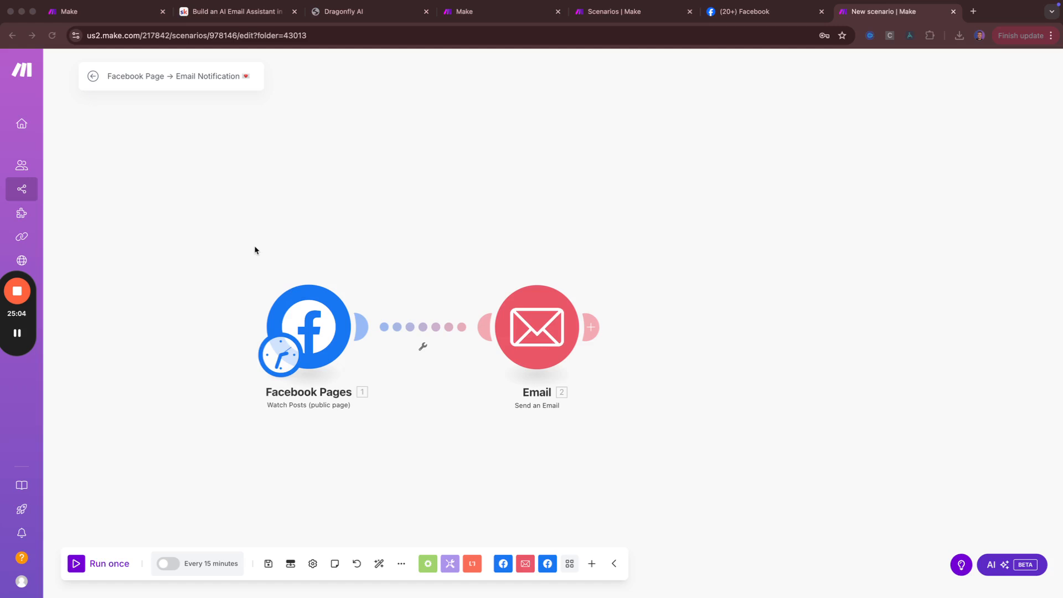
left_click(229, 227)
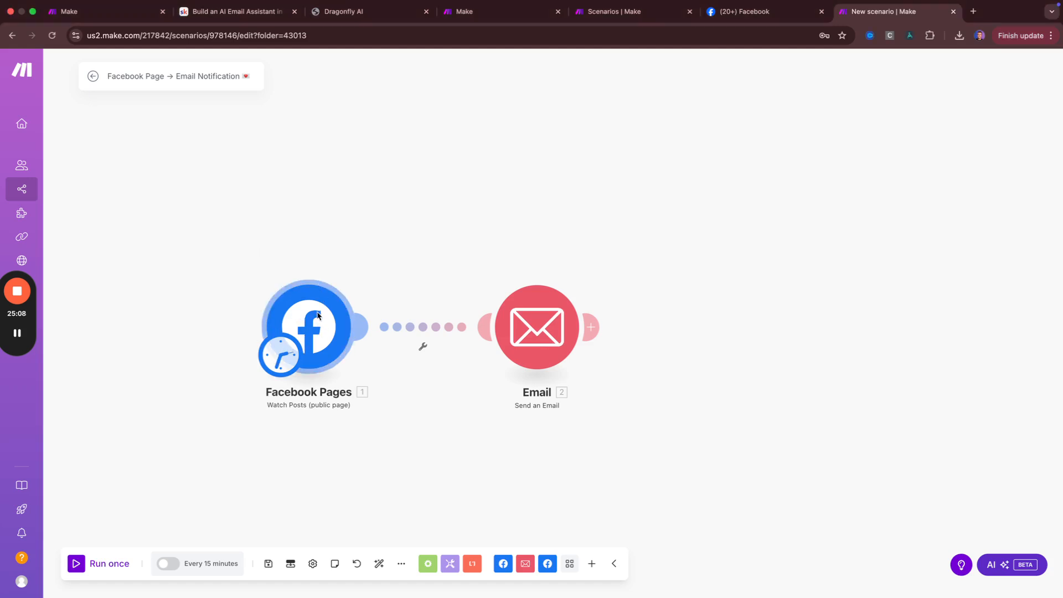
left_click(591, 326)
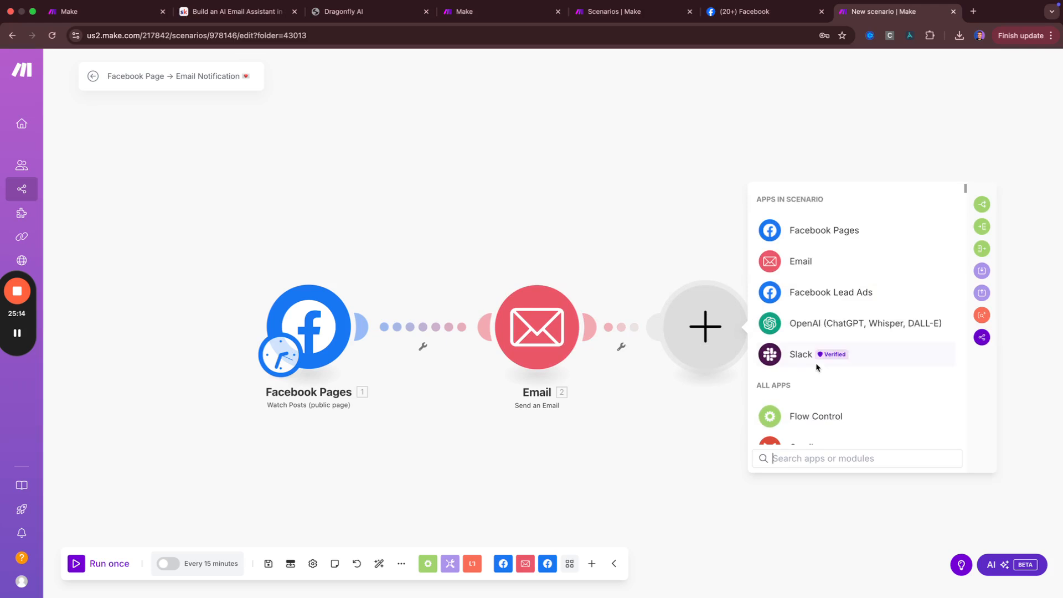
Make the new module an OpenAI Message an Assistant action
left_click(816, 324)
left_click(816, 324)
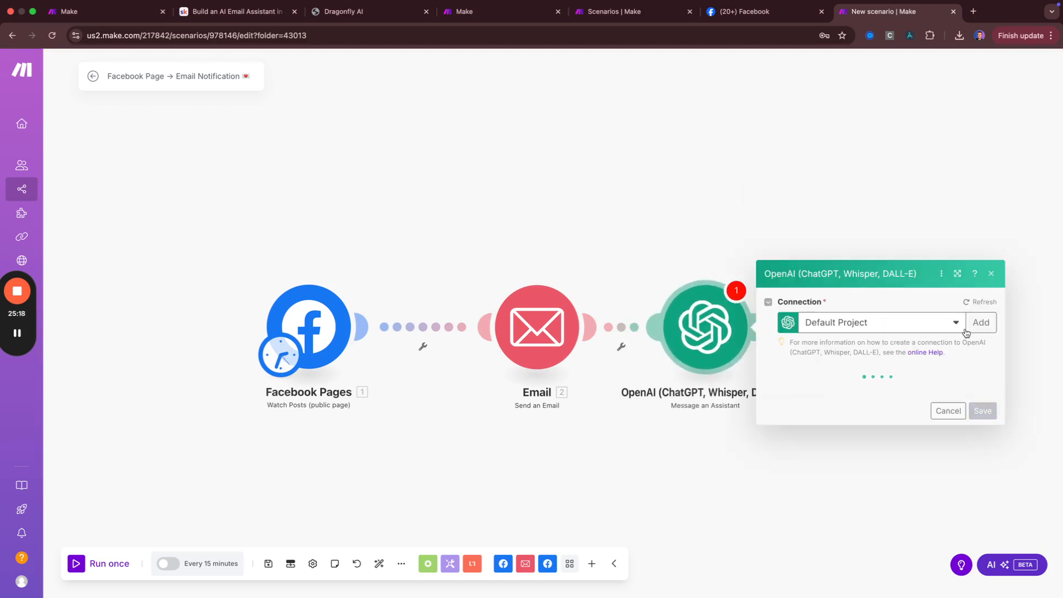
left_click(990, 260)
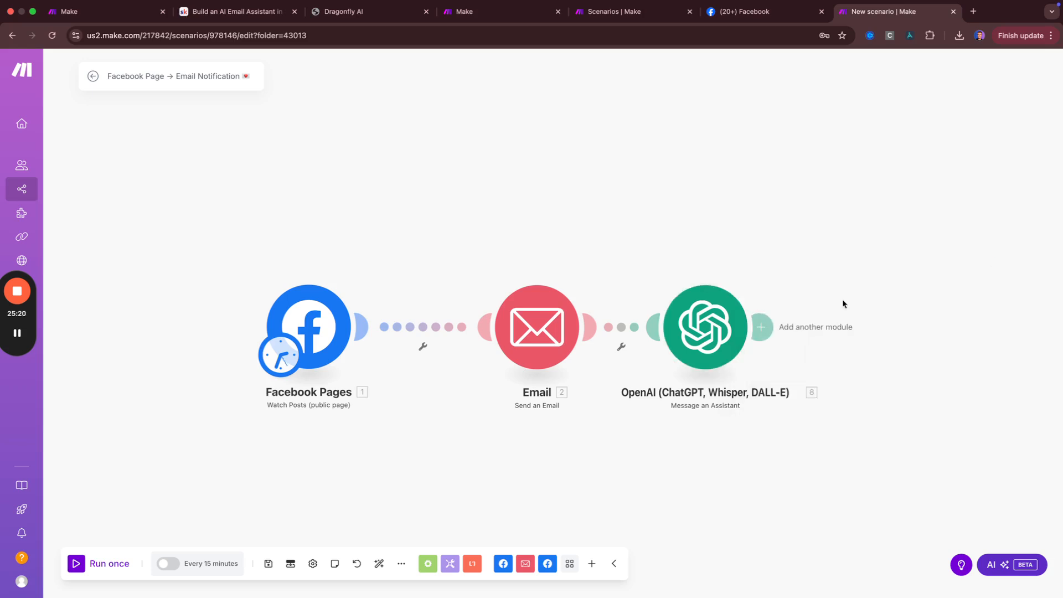
Review the Facebook Pages Page ID without changes, then open the Email module's settings
left_click(292, 328)
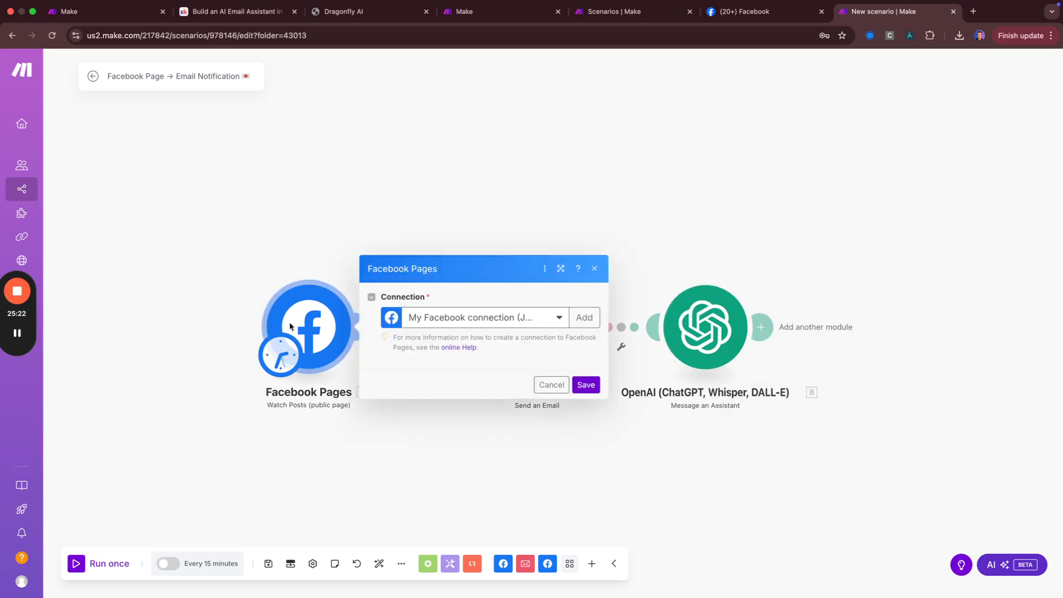
left_click(414, 313)
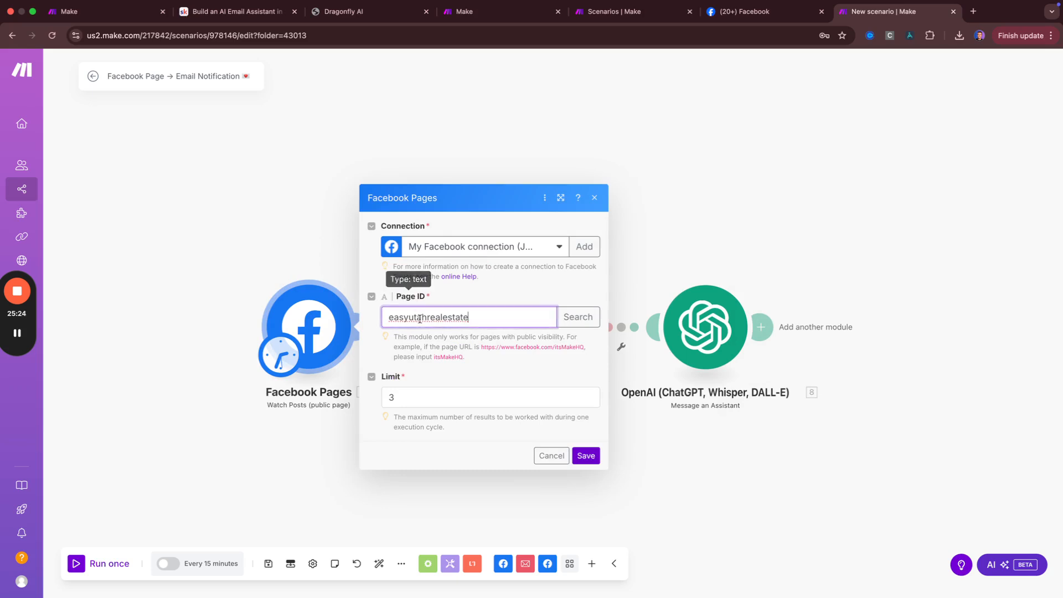
left_click(261, 196)
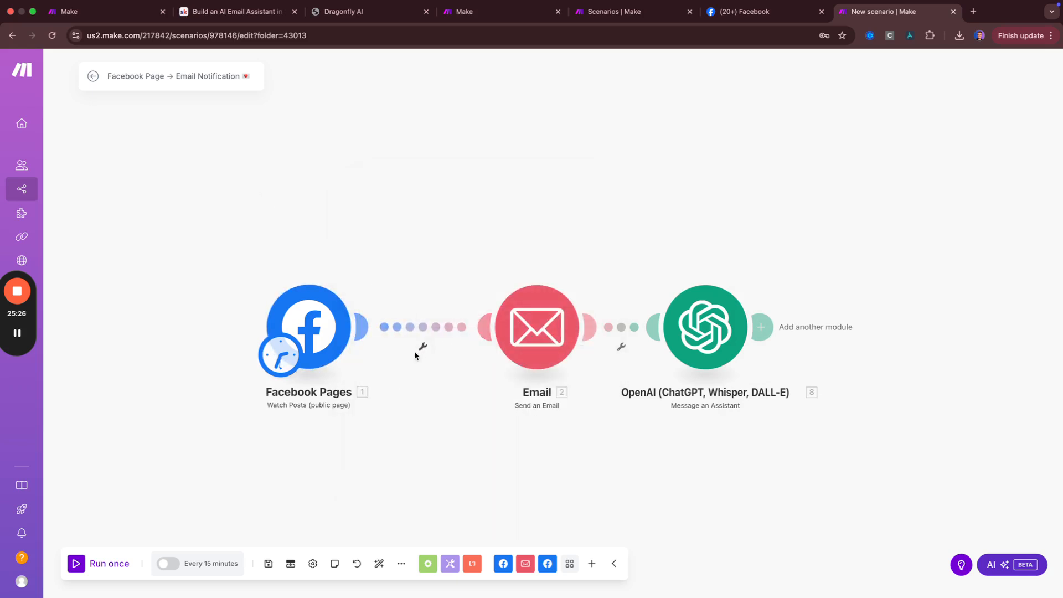
left_click(336, 338)
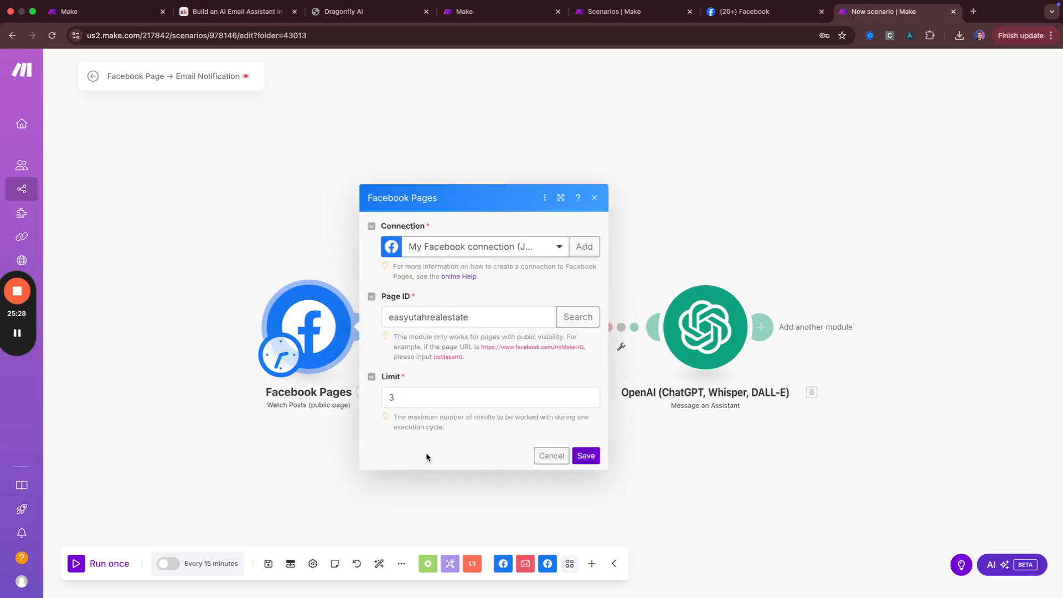
left_click(550, 457)
left_click(522, 350)
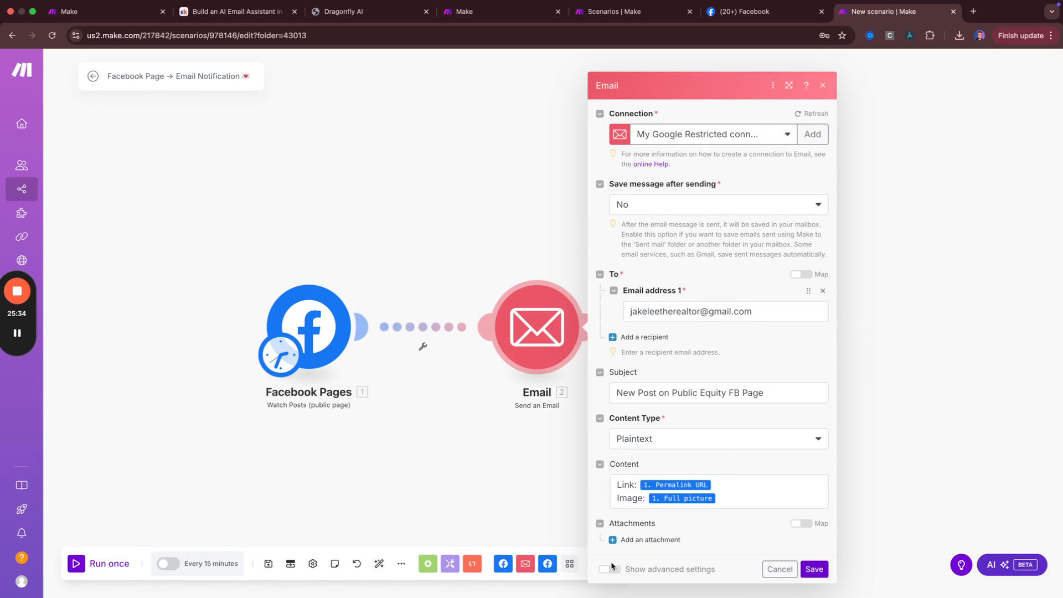
Turn on Email's advanced settings, browse them, and leave Save message after sending at No
left_click(609, 570)
scroll(642, 481, "down", 8)
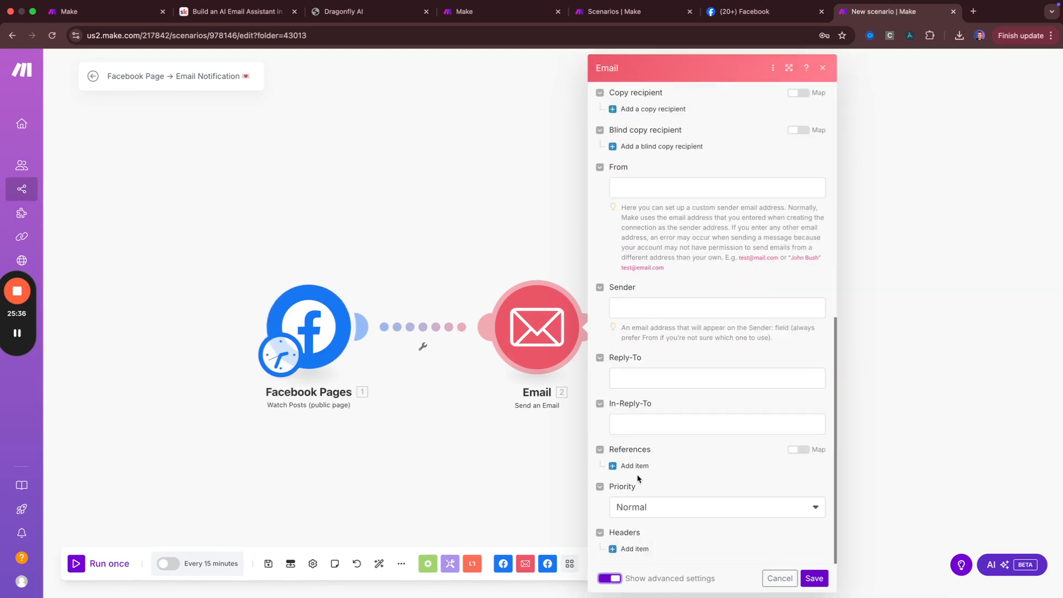
scroll(631, 429, "up", 5)
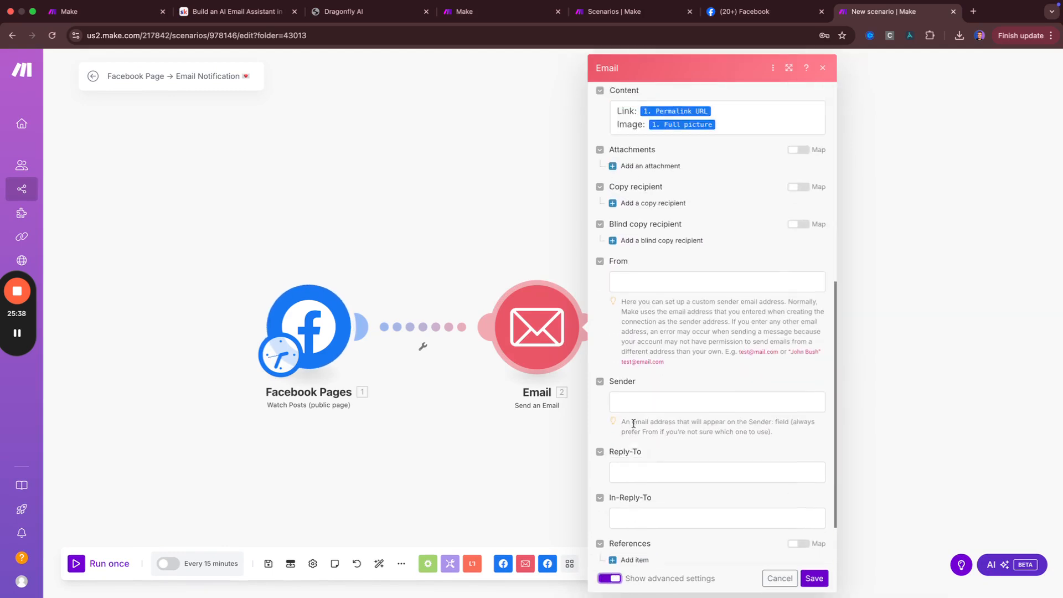
scroll(631, 429, "down", 5)
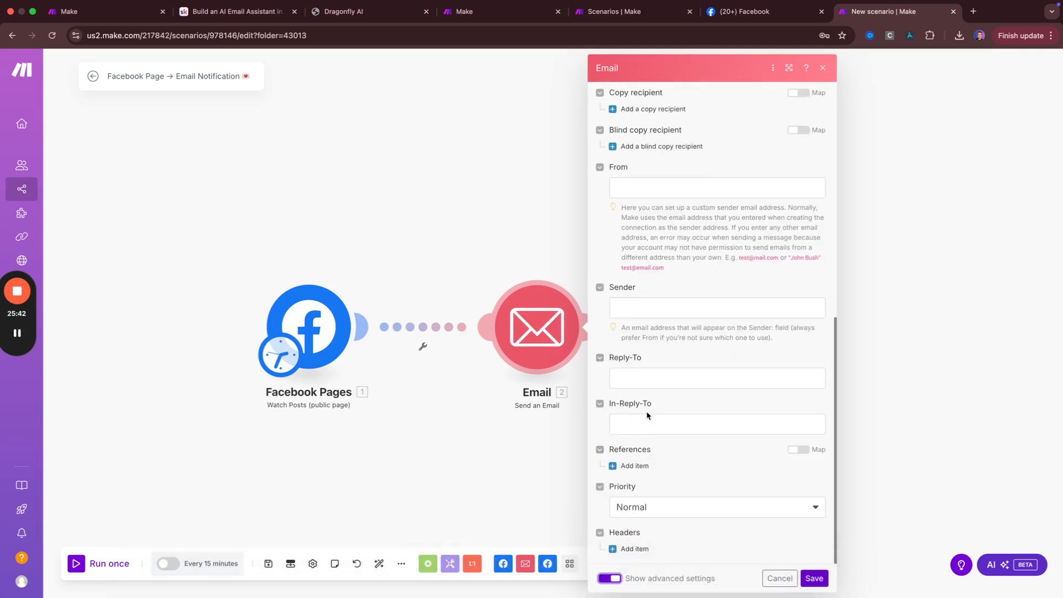
scroll(647, 414, "up", 8)
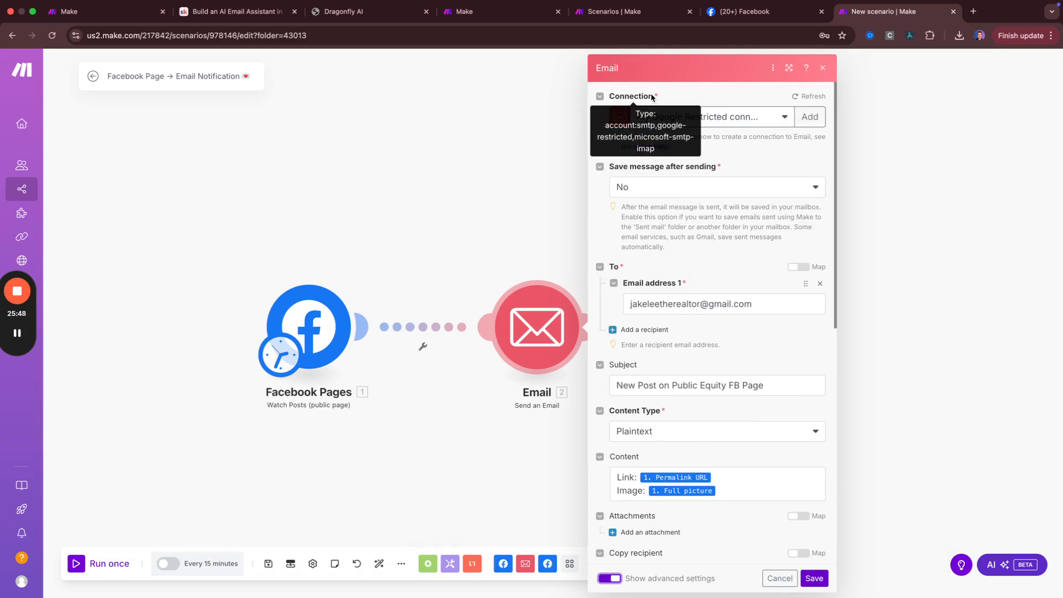
left_click(692, 189)
left_click(692, 166)
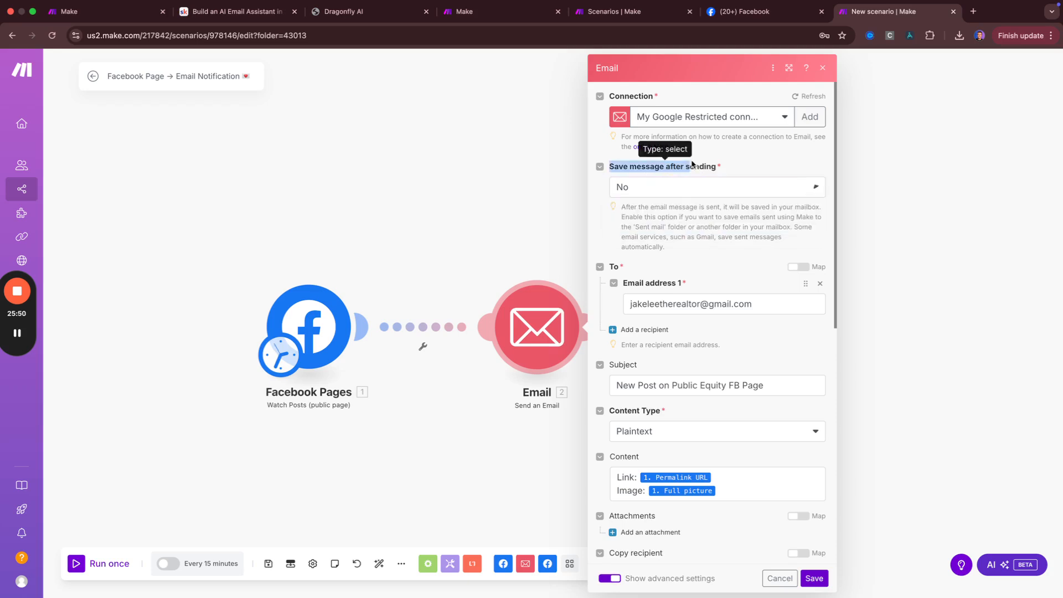
left_click(492, 224)
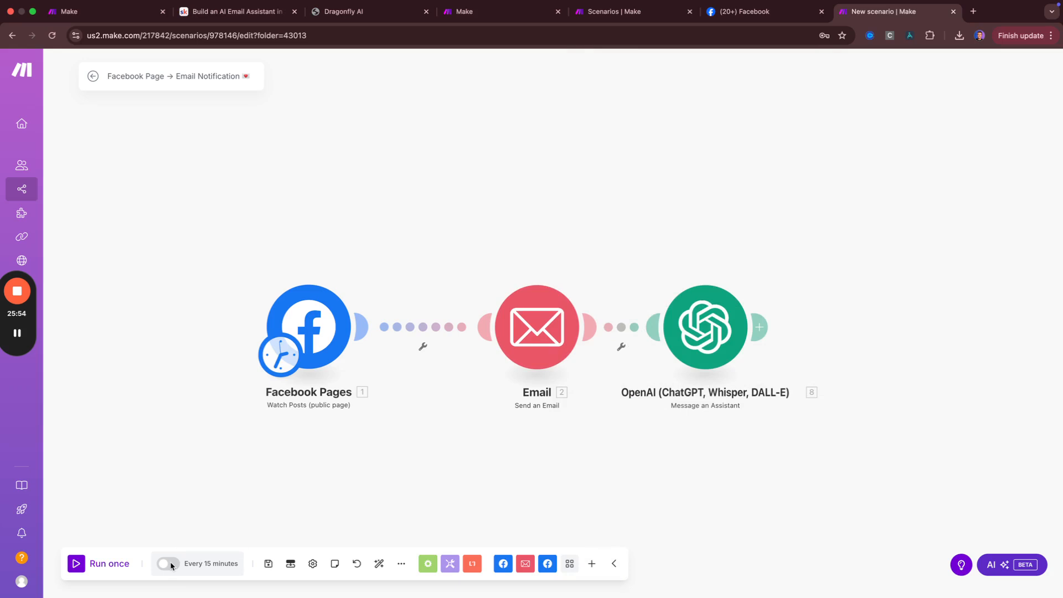
Place an unconnected Facebook Pages Watch Posts (public page) module below the main flow
left_click(336, 325)
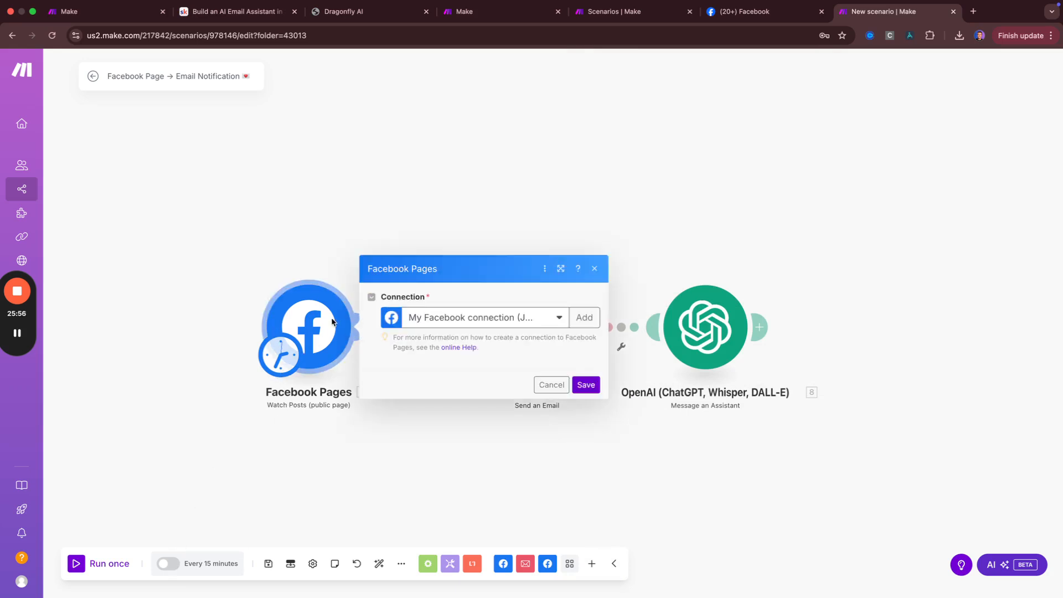
left_click(483, 175)
left_click(512, 427)
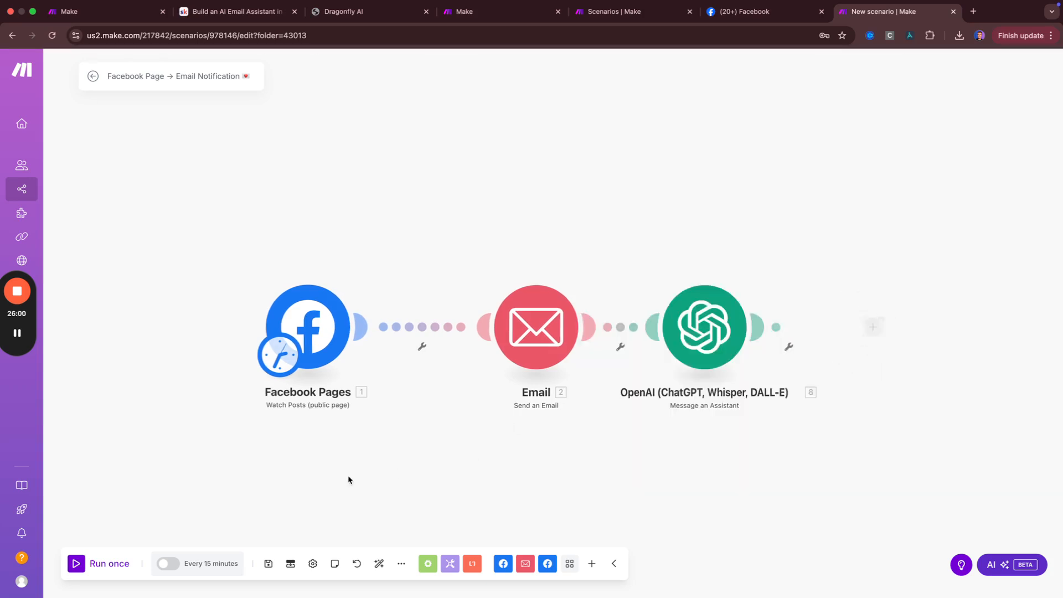
double_click(271, 496)
left_click(278, 501)
type("face")
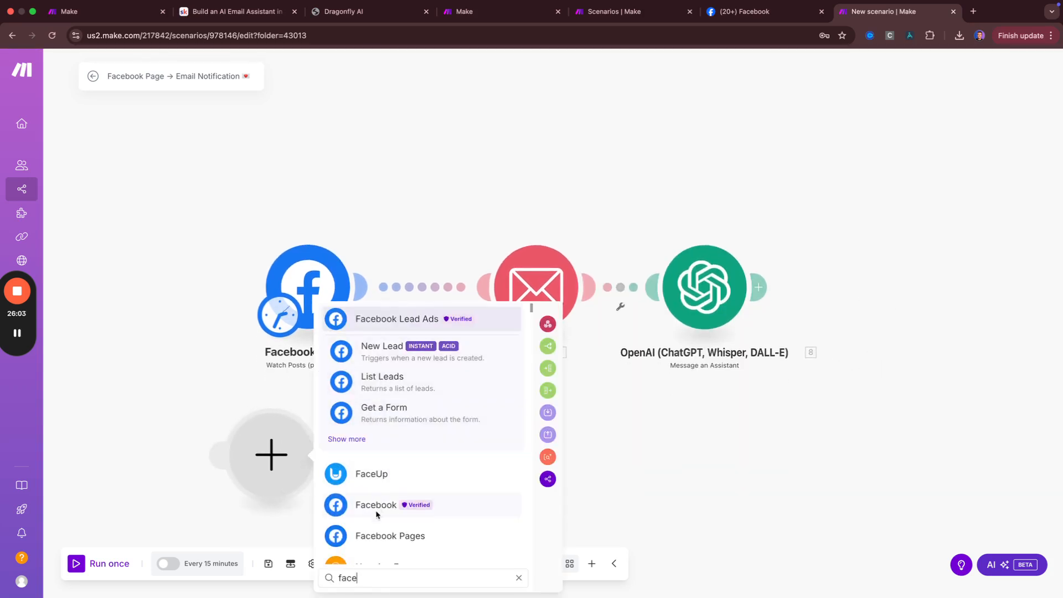
left_click(396, 534)
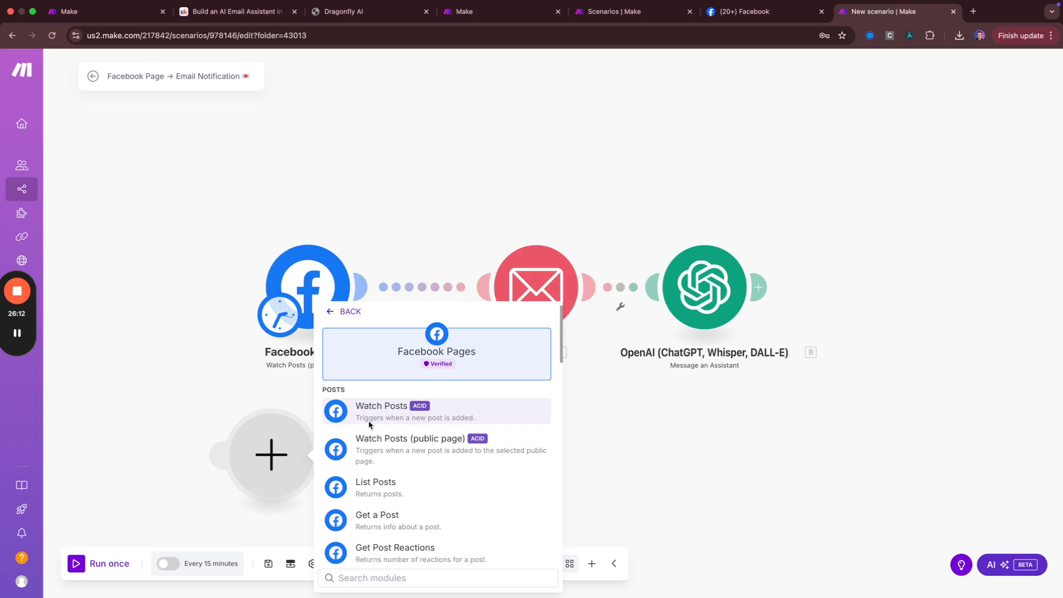
left_click(396, 448)
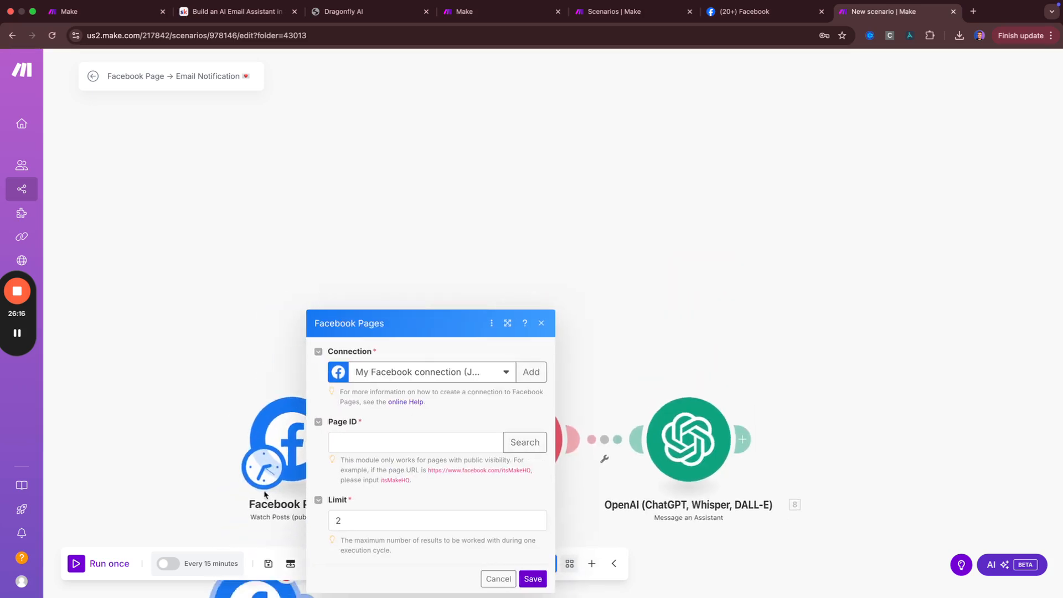
left_click(535, 287)
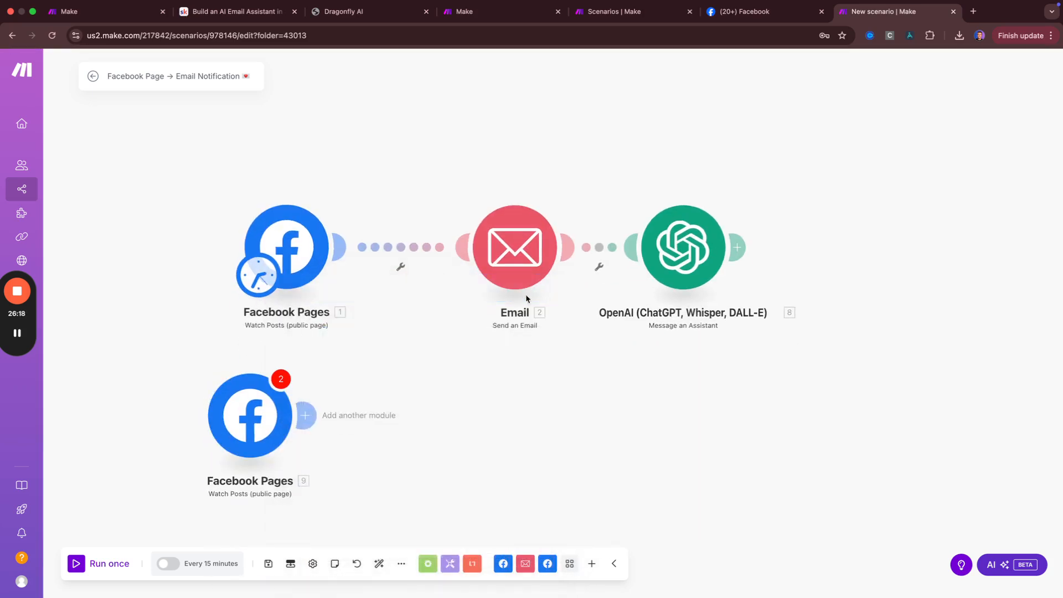
Switch the schedule to Days of the month and tick day 30
left_click(162, 564)
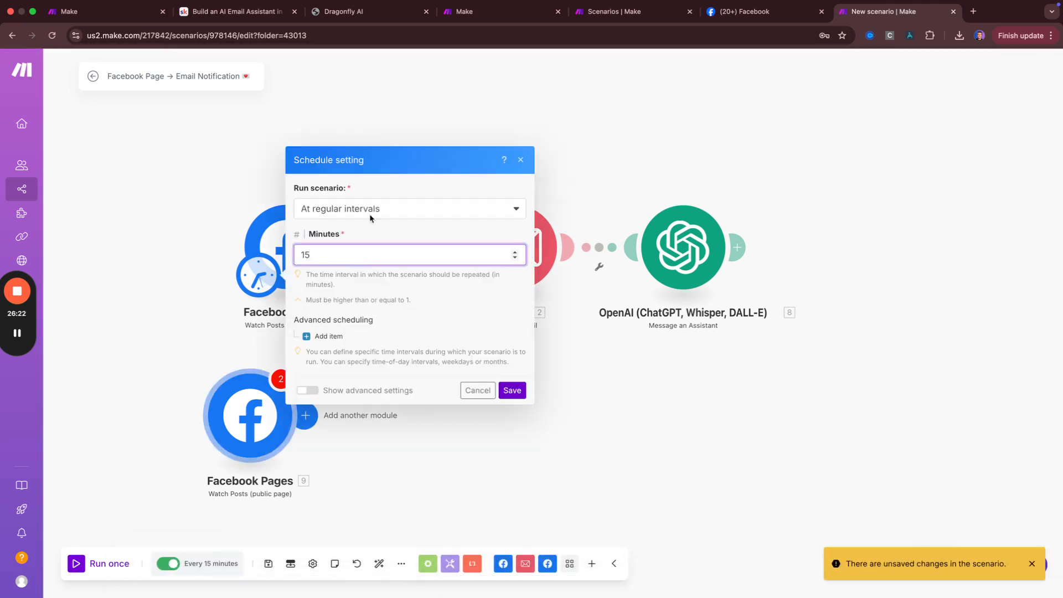
left_click(372, 212)
left_click(344, 304)
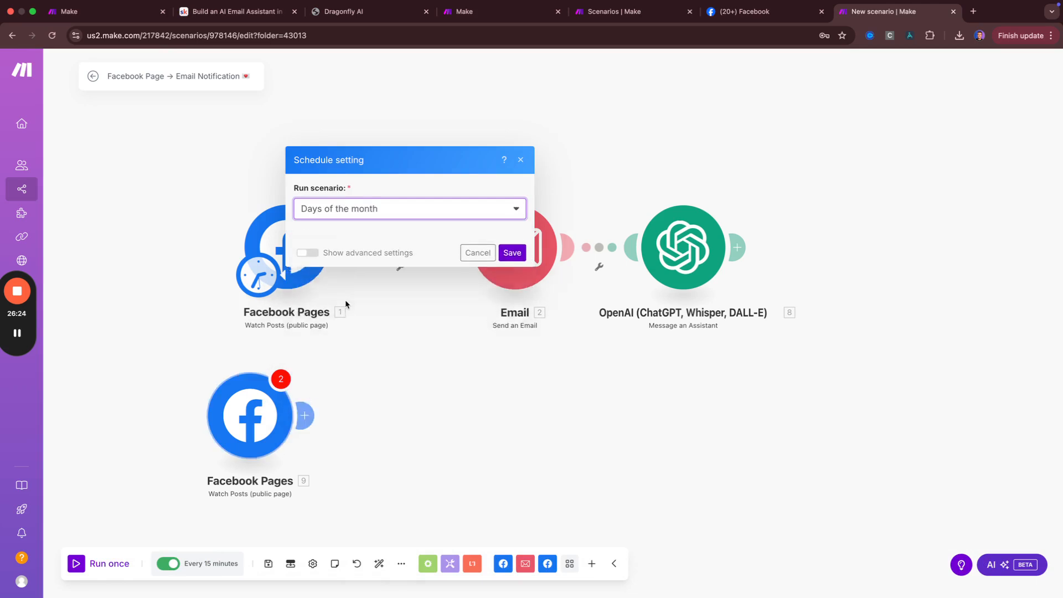
scroll(314, 313, "down", 1)
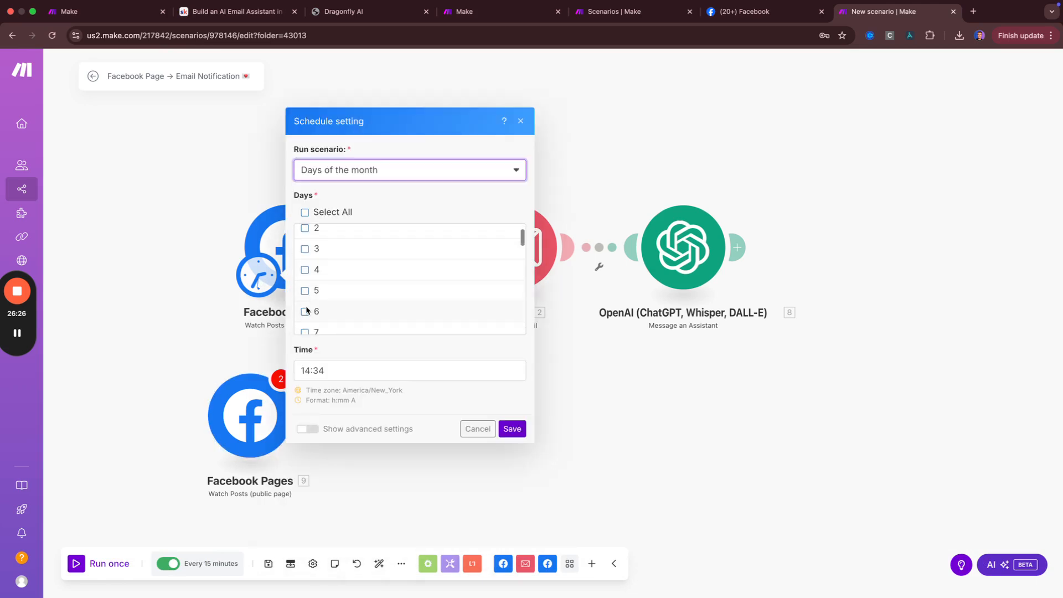
scroll(308, 309, "down", 3)
left_click(307, 324)
scroll(309, 316, "down", 10)
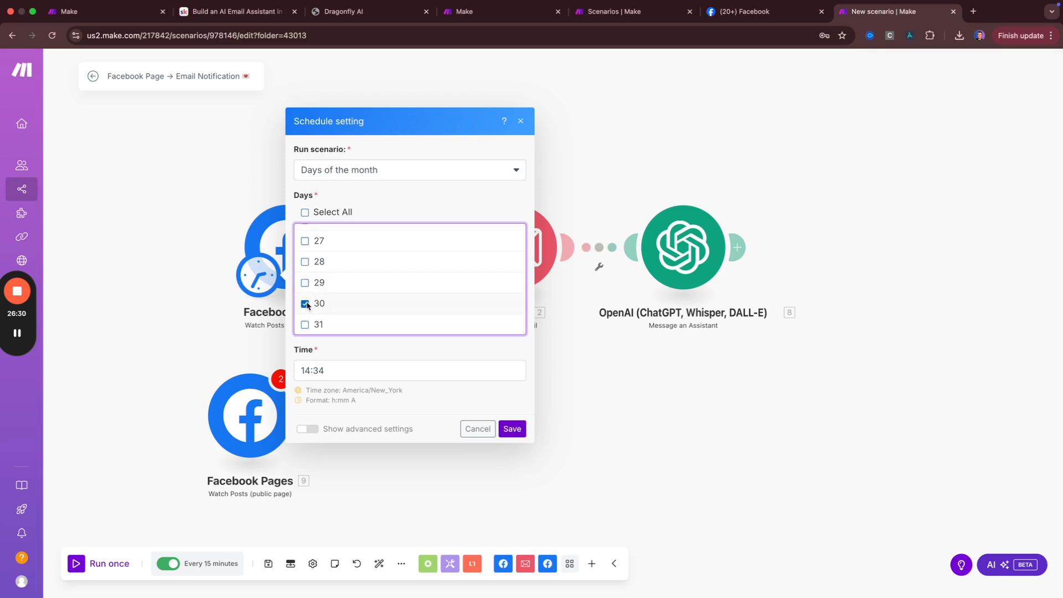
Set the run time to 6:00 PM and save the schedule
triple_click(352, 372)
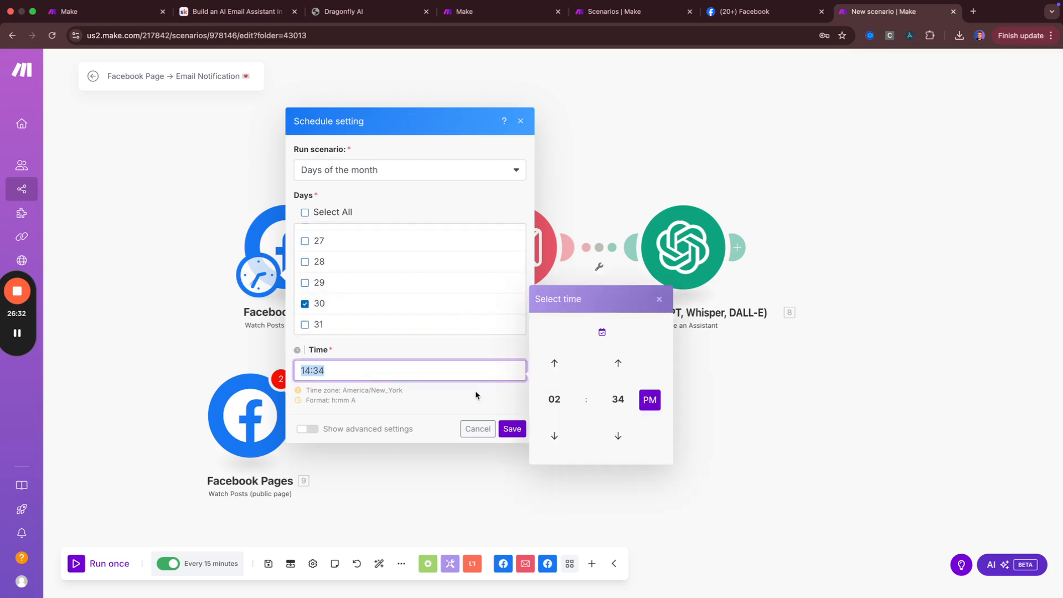
left_click(563, 400)
left_click(617, 400)
left_click(617, 400)
left_click(553, 369)
left_click(422, 346)
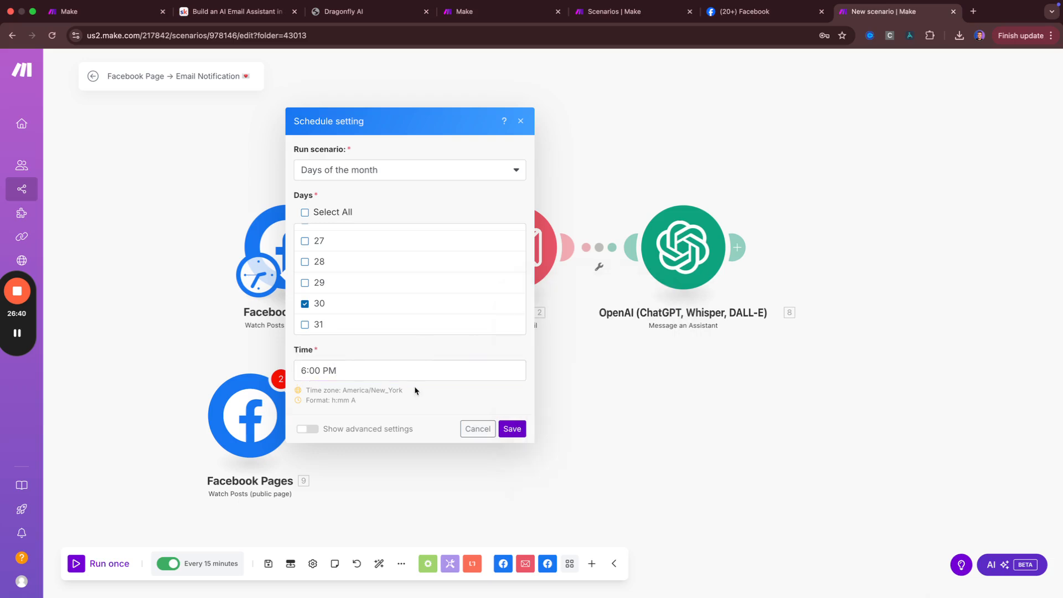
left_click(512, 429)
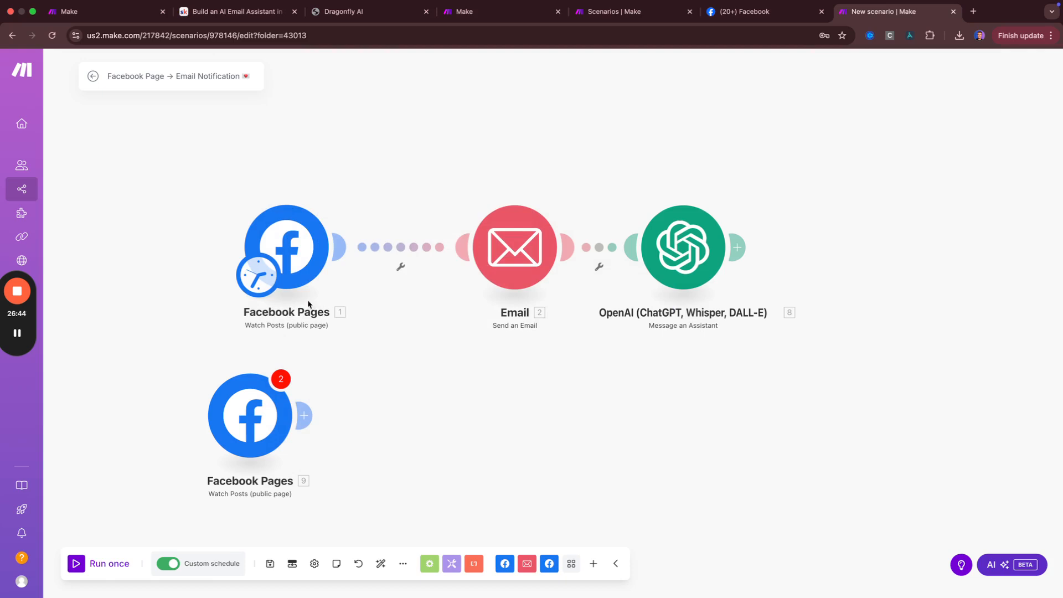
left_click(285, 244)
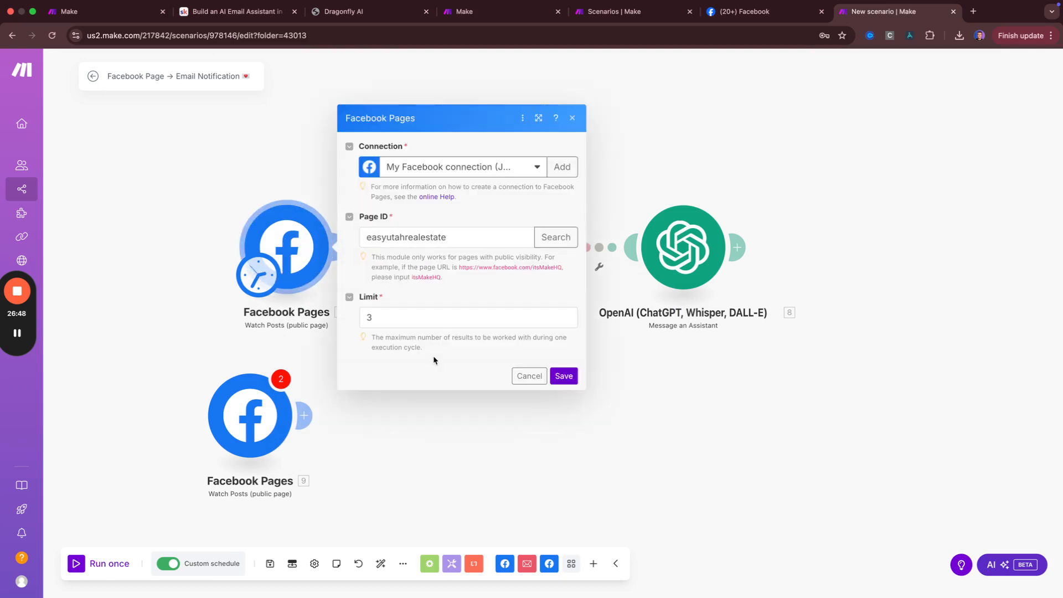
left_click(424, 316)
left_click_drag(423, 316, 339, 316)
left_click(339, 316)
left_click(572, 117)
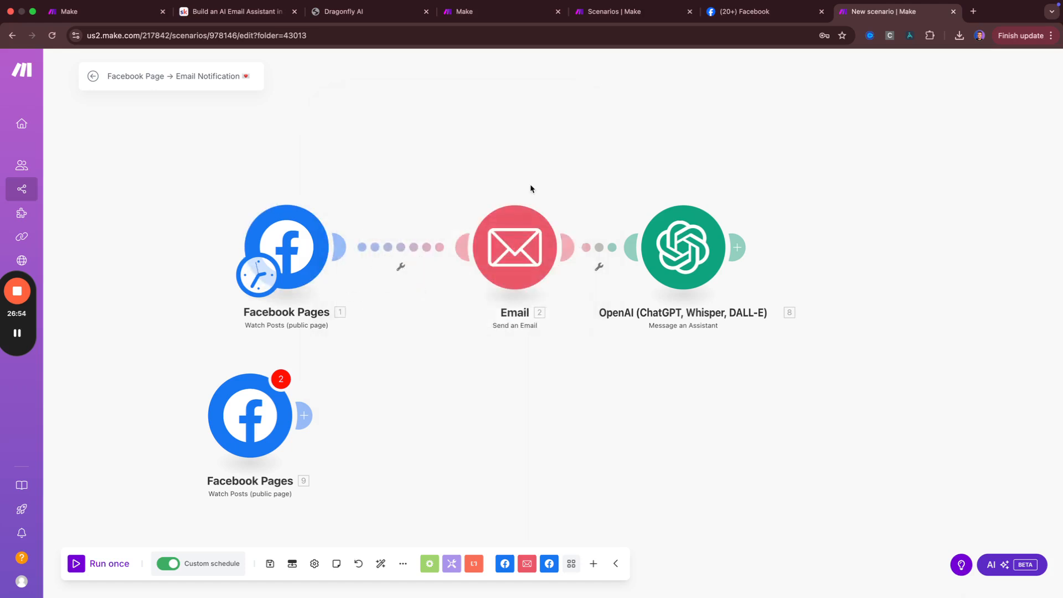
left_click(514, 226)
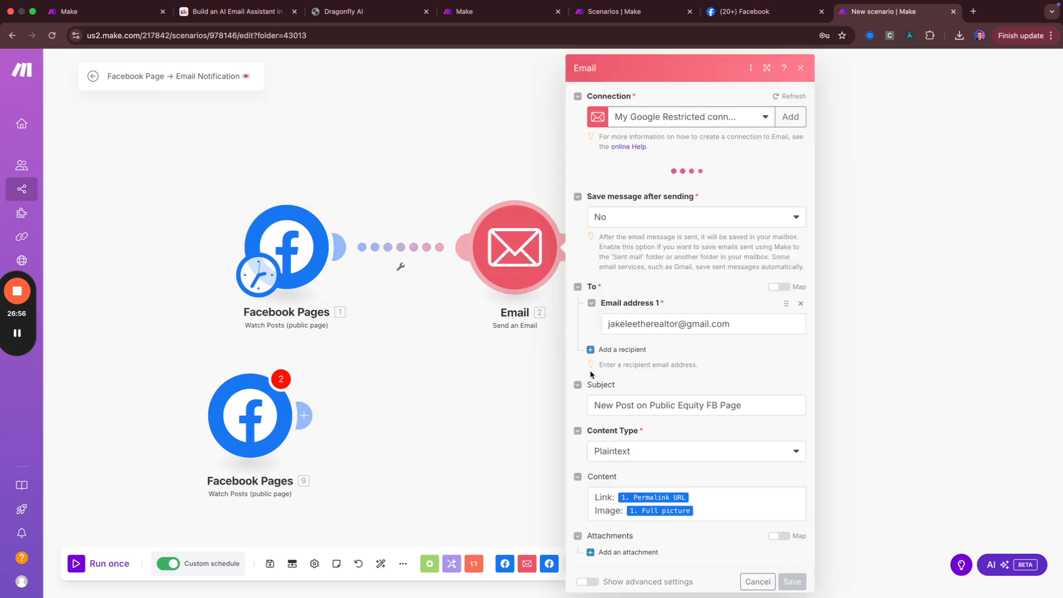
left_click(480, 422)
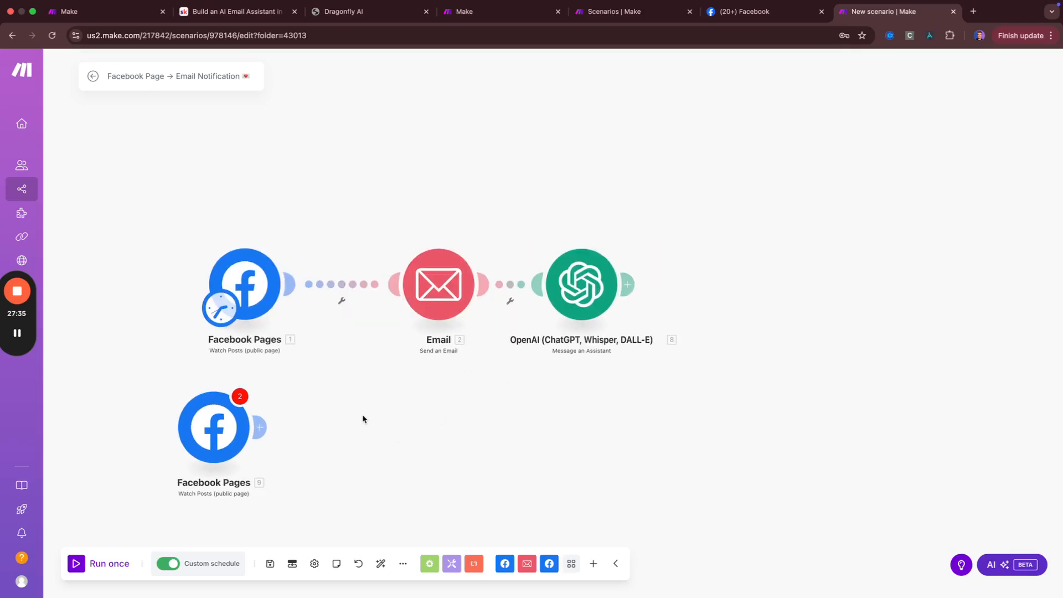
Browse the Tools app after Facebook Pages 9, then search 'http' for the next module
left_click(270, 430)
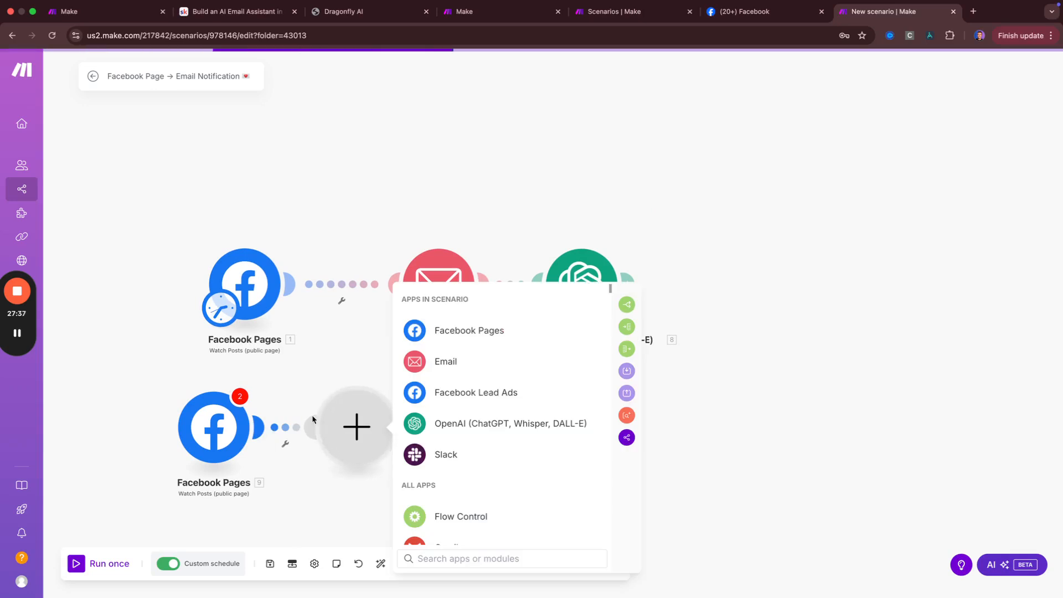
type("tools")
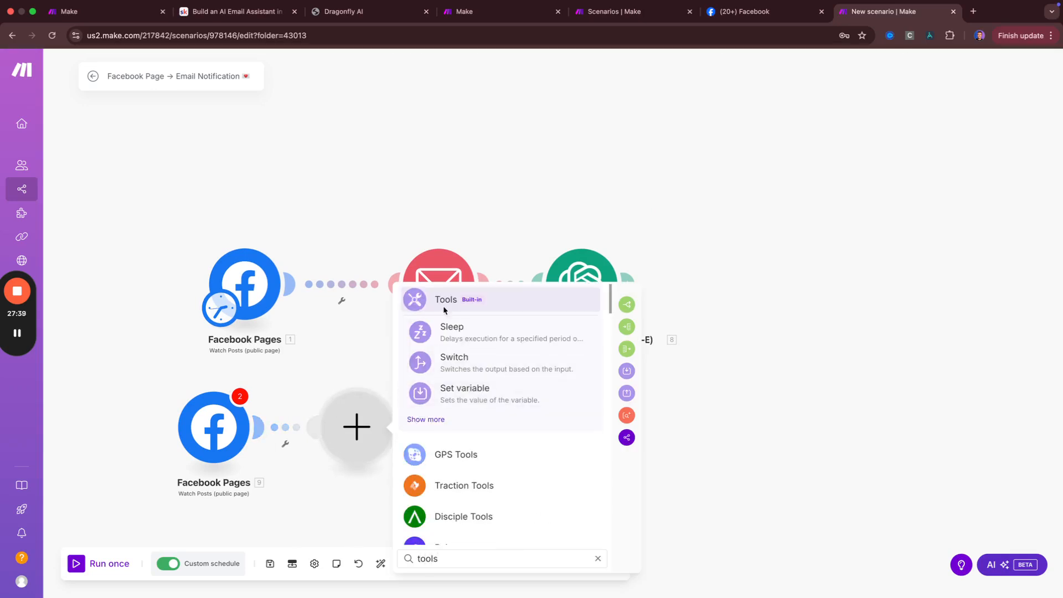
left_click(460, 299)
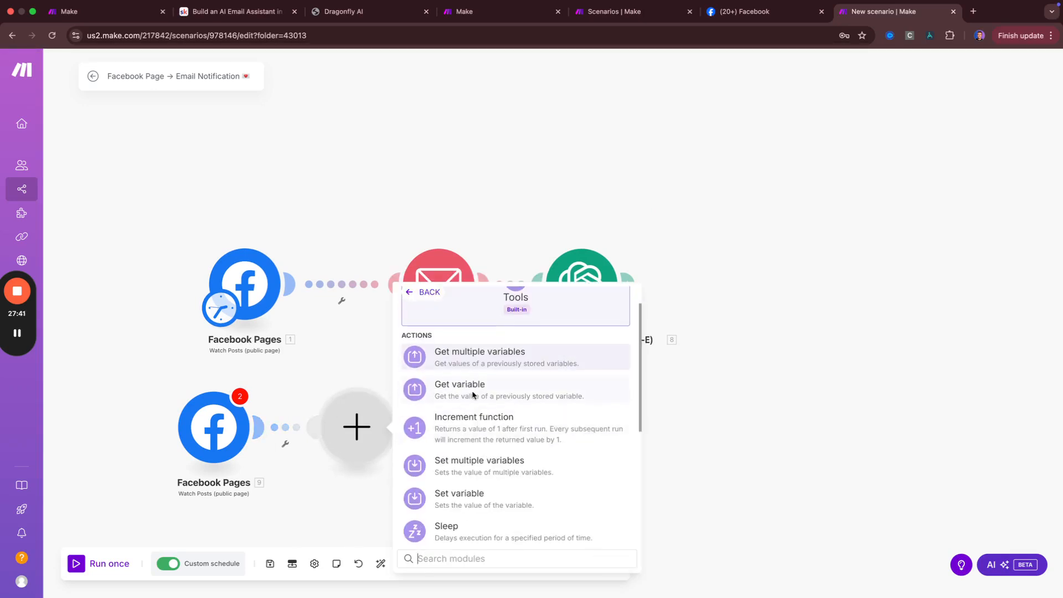
scroll(506, 380, "down", 4)
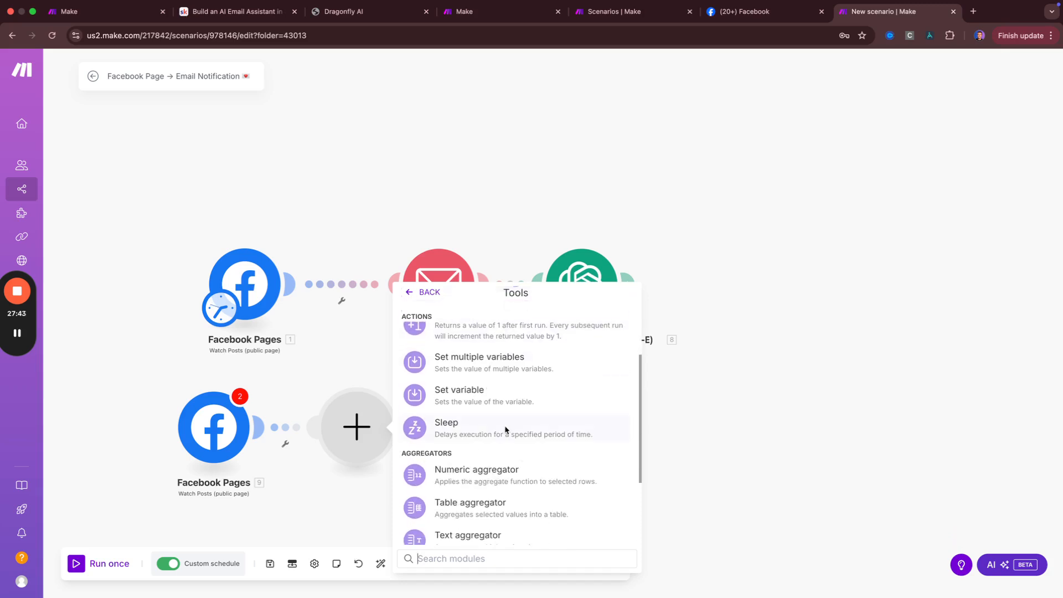
scroll(502, 430, "down", 3)
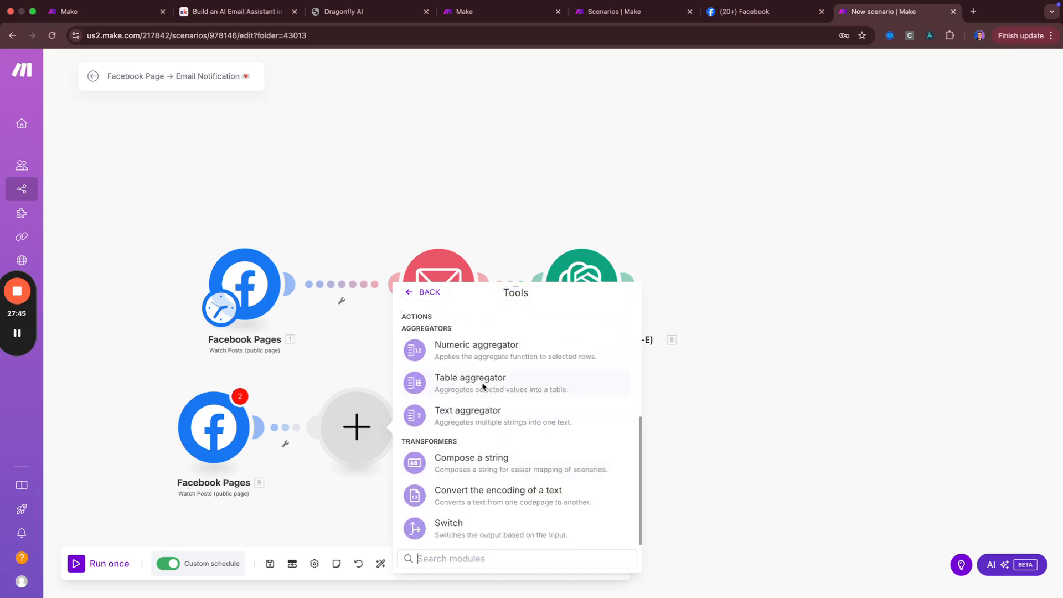
left_click(362, 382)
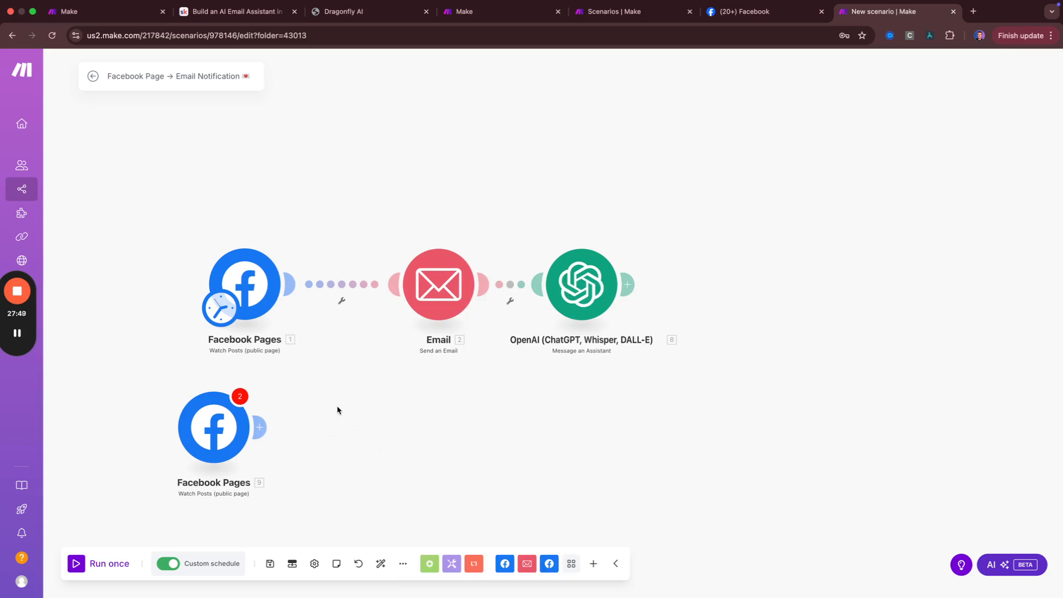
left_click(260, 427)
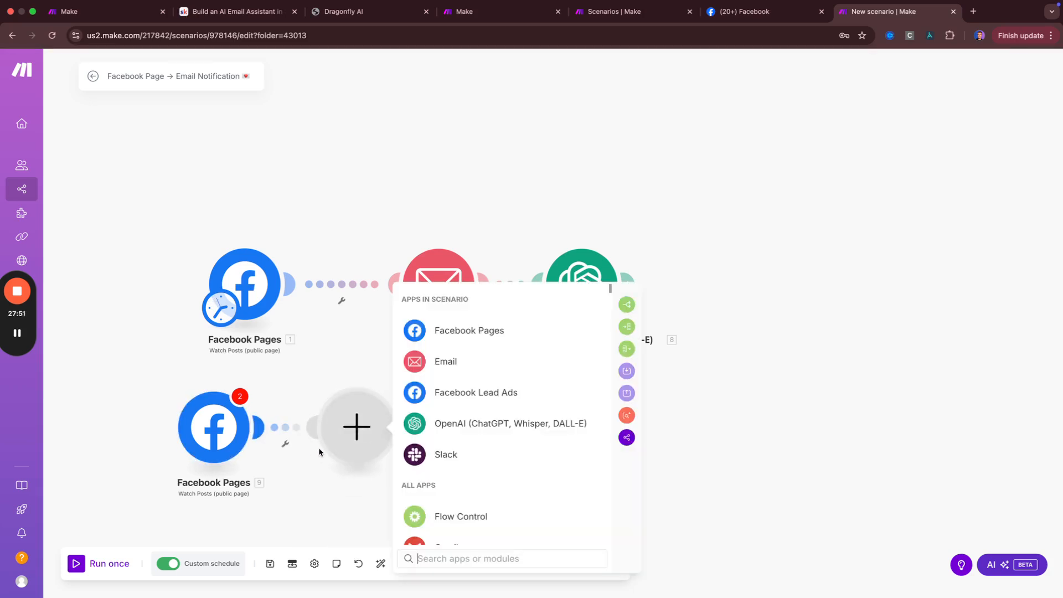
type("http")
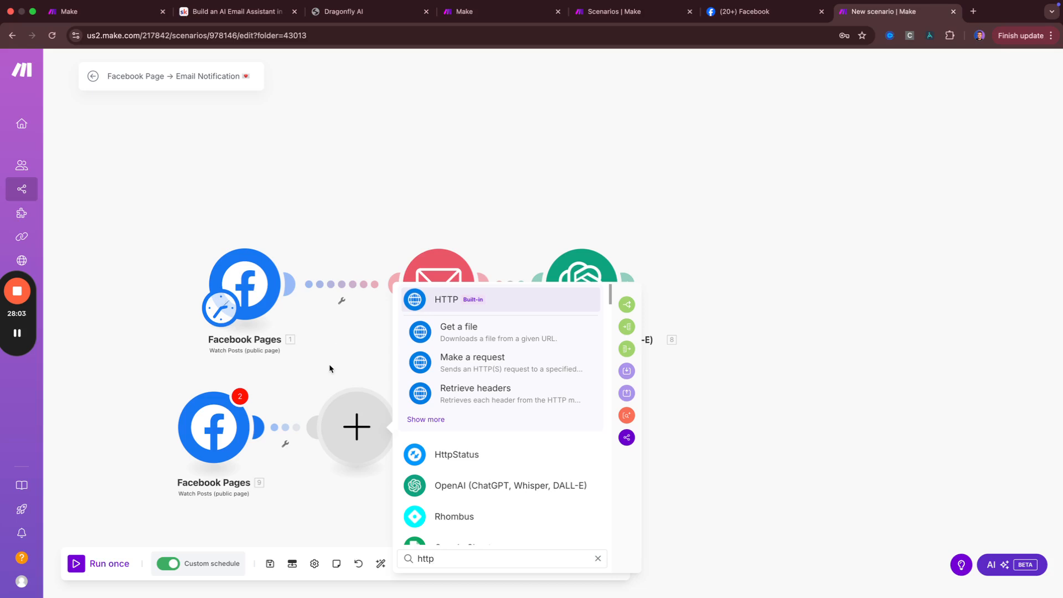
left_click(200, 9)
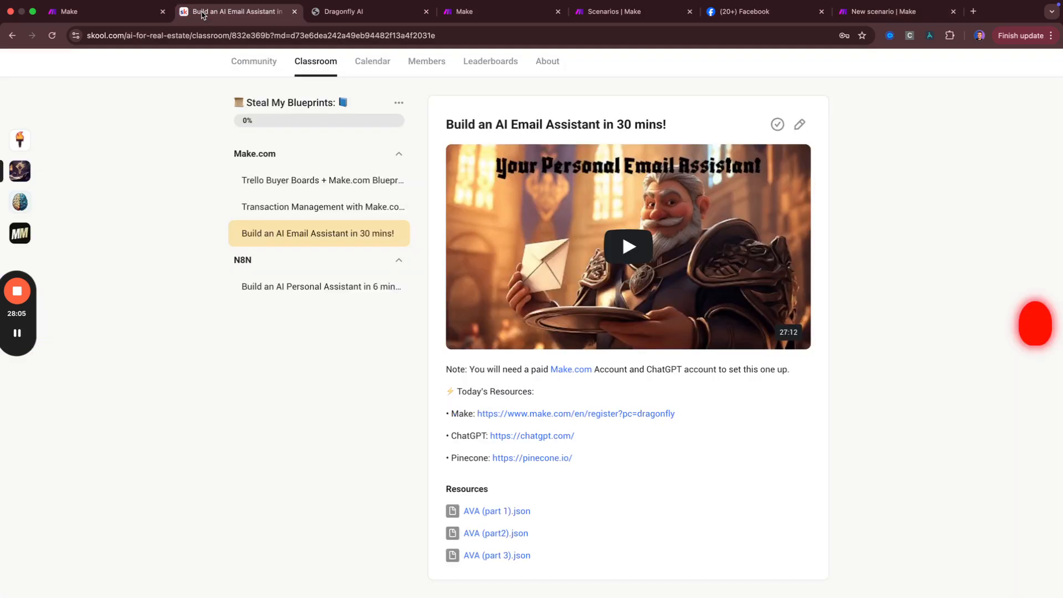
left_click(267, 63)
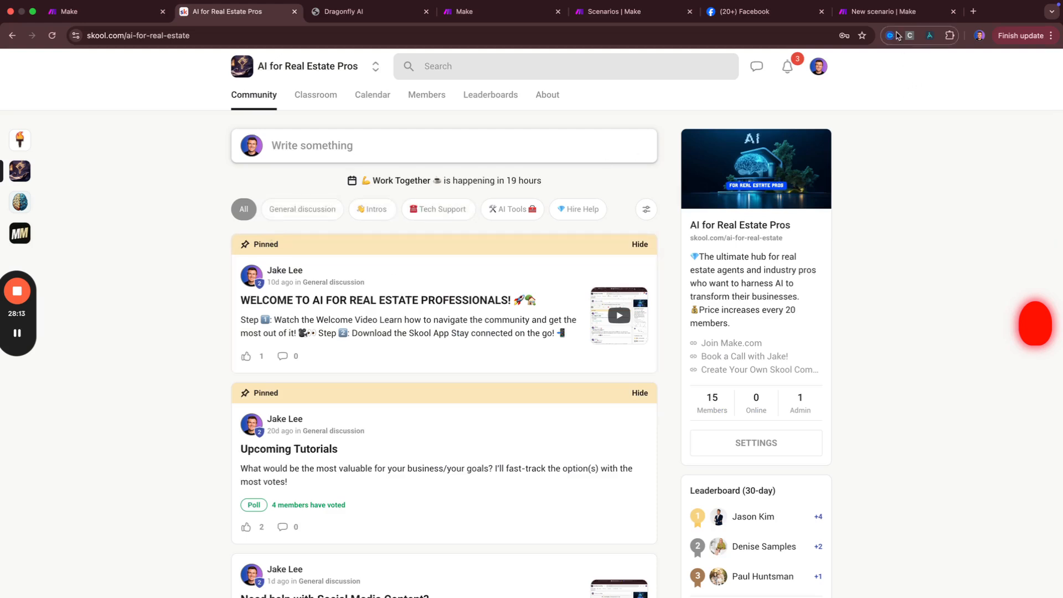
left_click(886, 11)
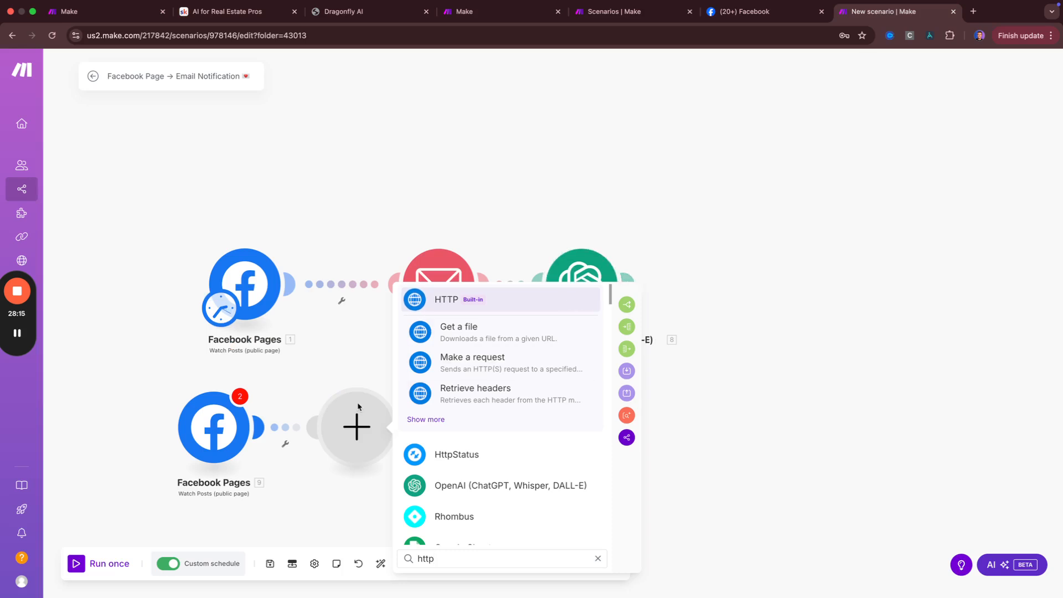